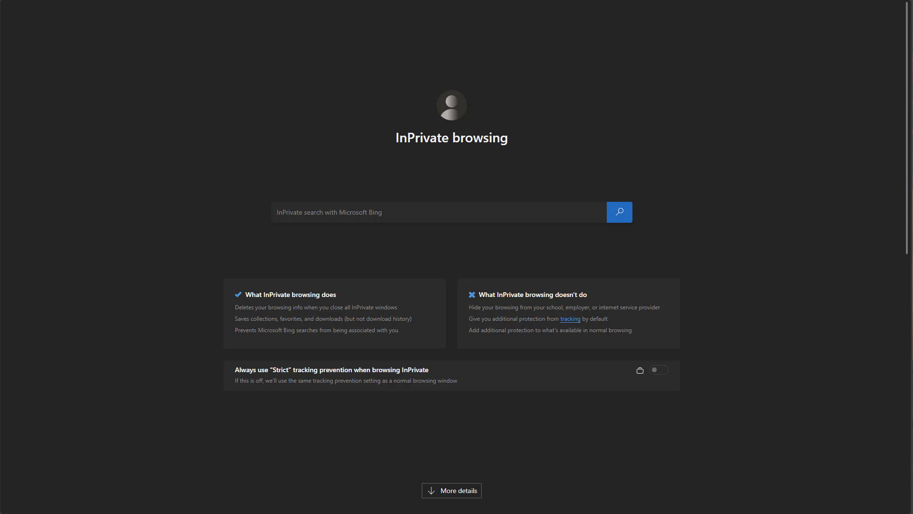
Step: Load find.synology.com in Edge to locate the SynologyNAS DS923+ at 192.168.20.110
key("ctrl+l")
type("find")
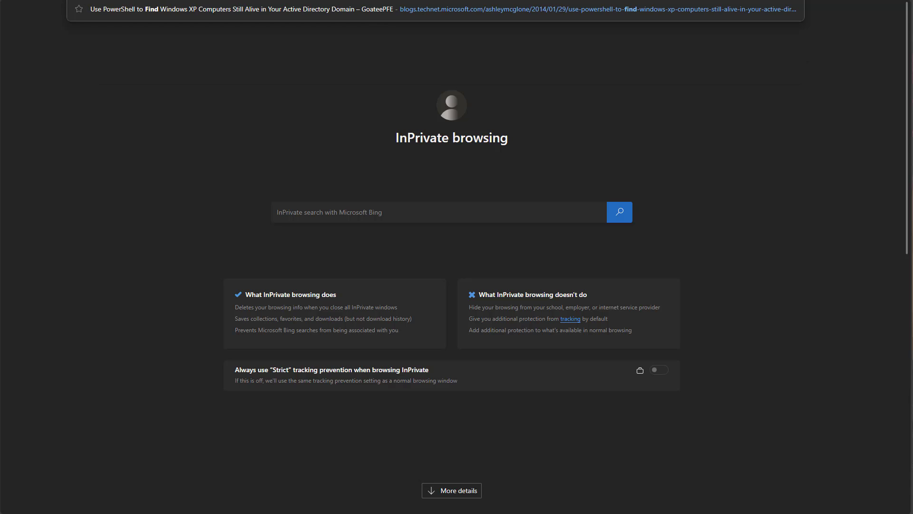
key("Escape")
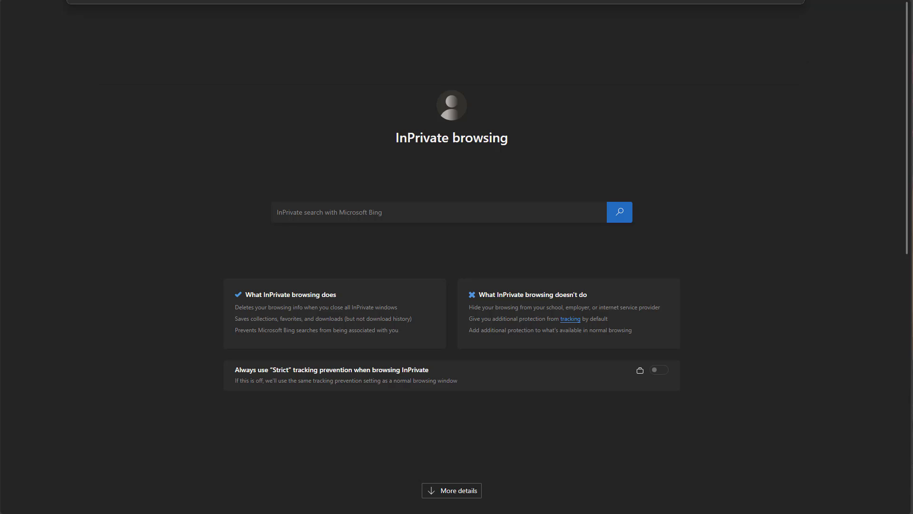
key("ctrl+l")
key("Escape")
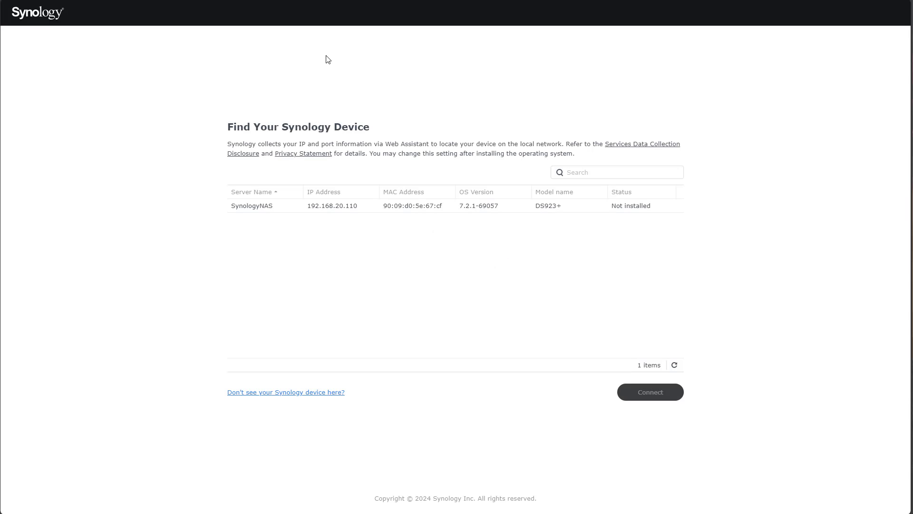
Step: Connect to the SynologyNAS entry and accept the EULA to reach the DS923+ Welcome screen
left_click(269, 209)
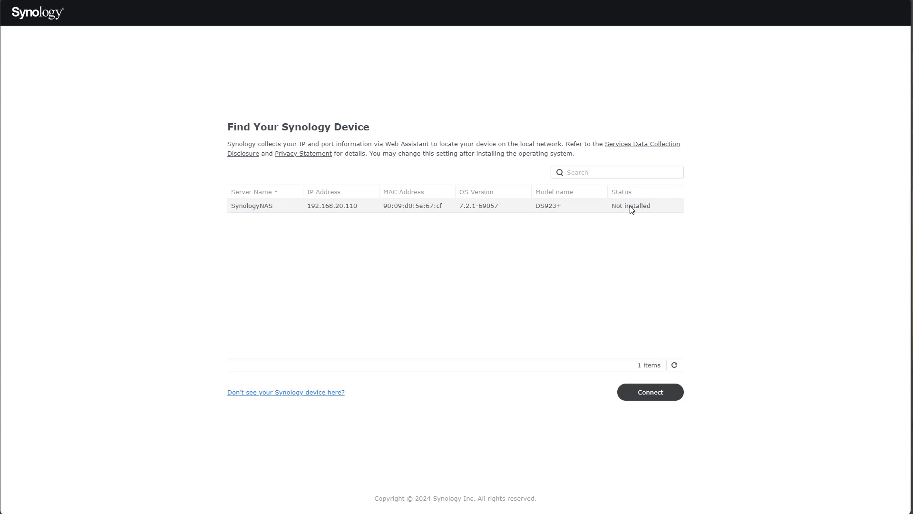
left_click(658, 394)
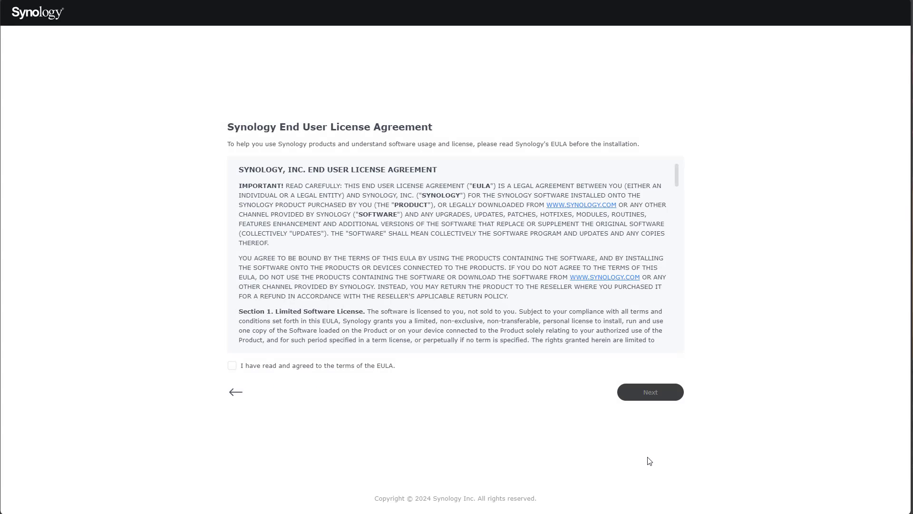
left_click(254, 367)
left_click(645, 392)
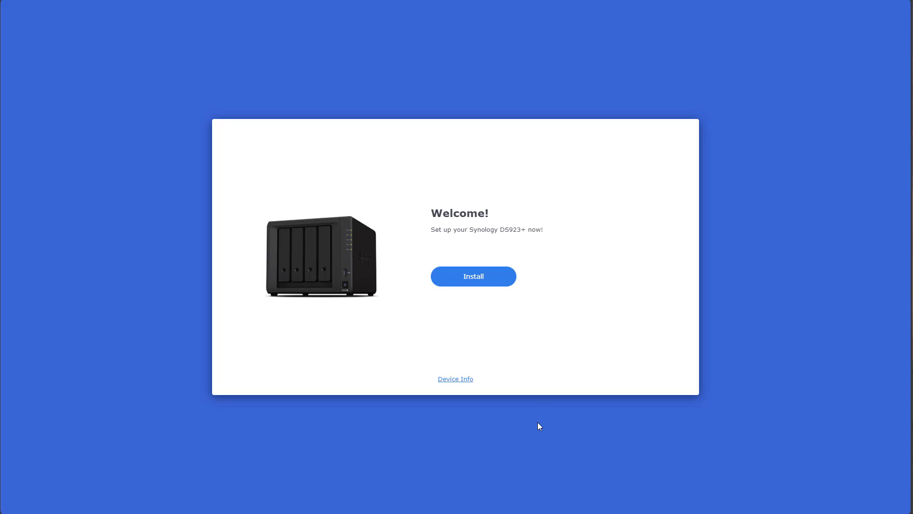
Step: Install DSM by manually uploading DSM_DS923+_72803.pat from the computer
left_click(490, 284)
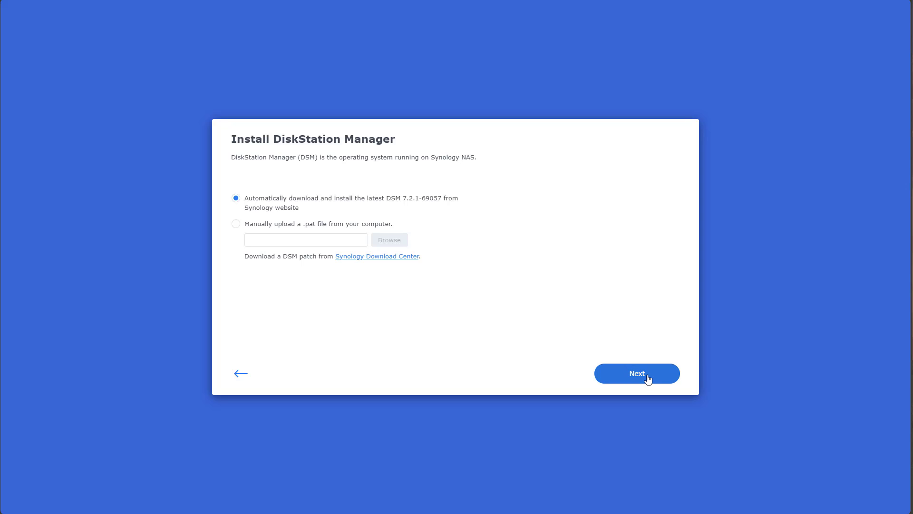
left_click(316, 227)
left_click(379, 241)
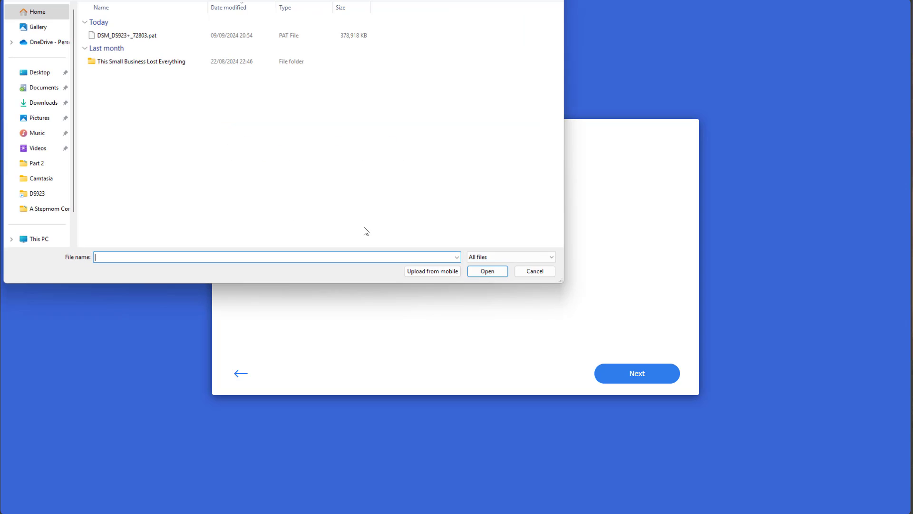
double_click(127, 35)
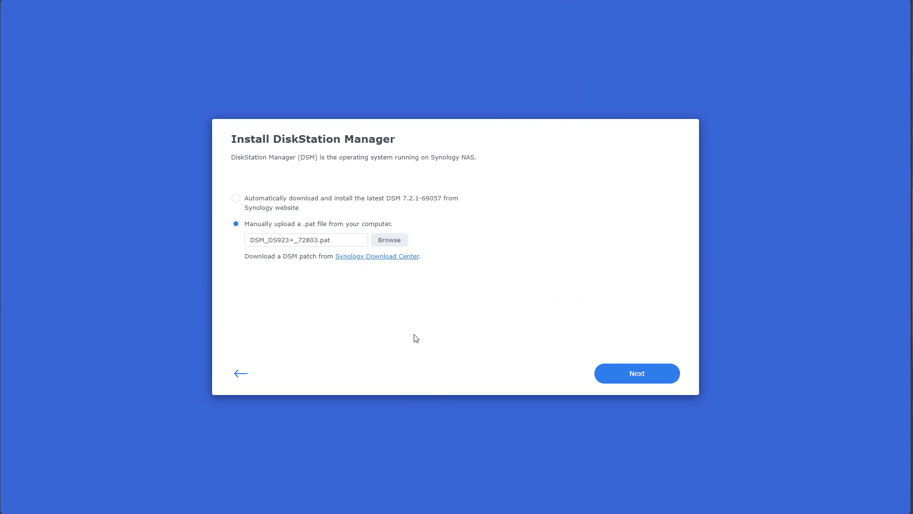
left_click(648, 378)
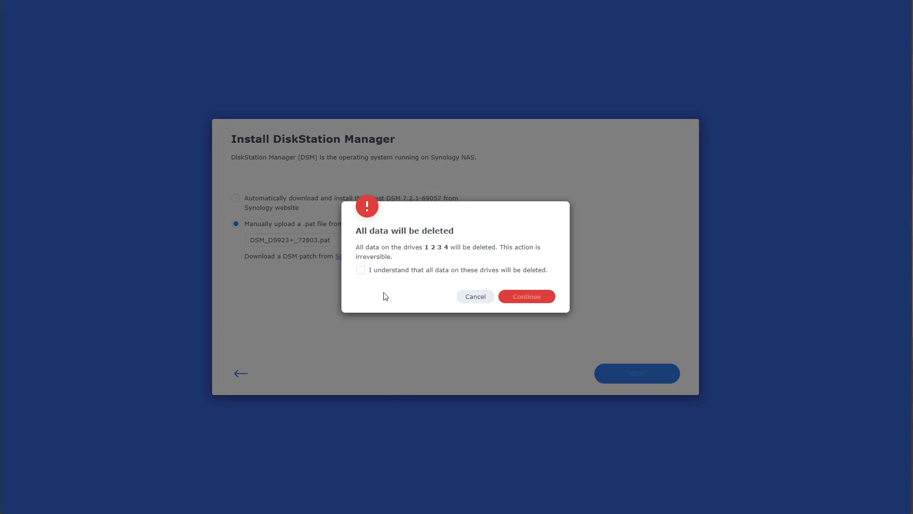
Step: Acknowledge erasing drives 1–4, confirm with model name DS923+, and start the DSM installation
left_click(407, 273)
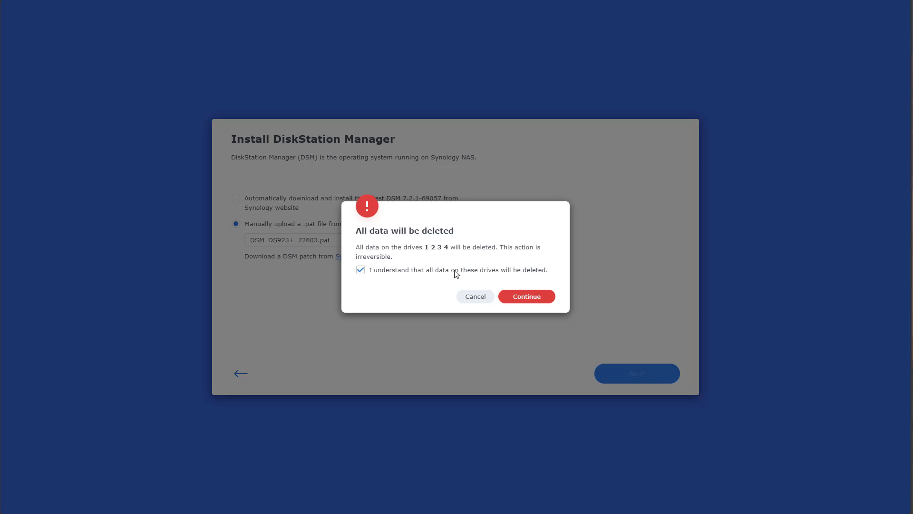
left_click(526, 296)
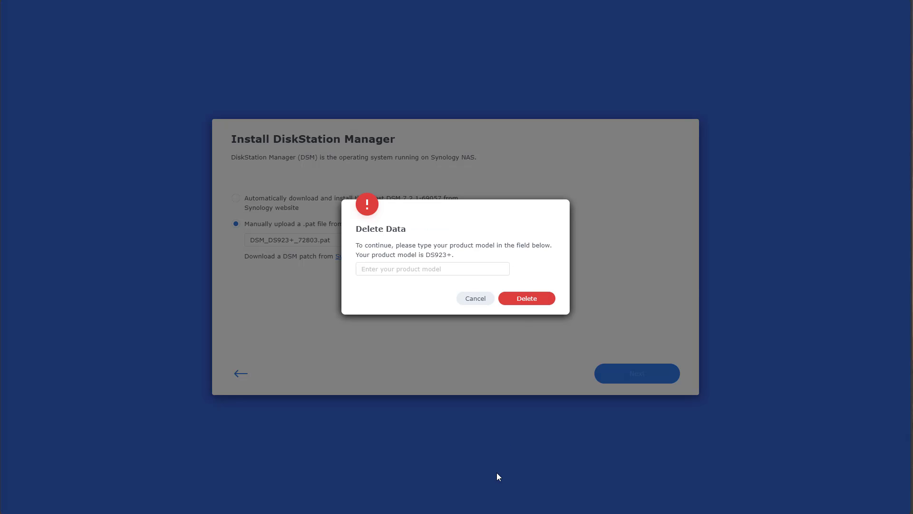
left_click(394, 269)
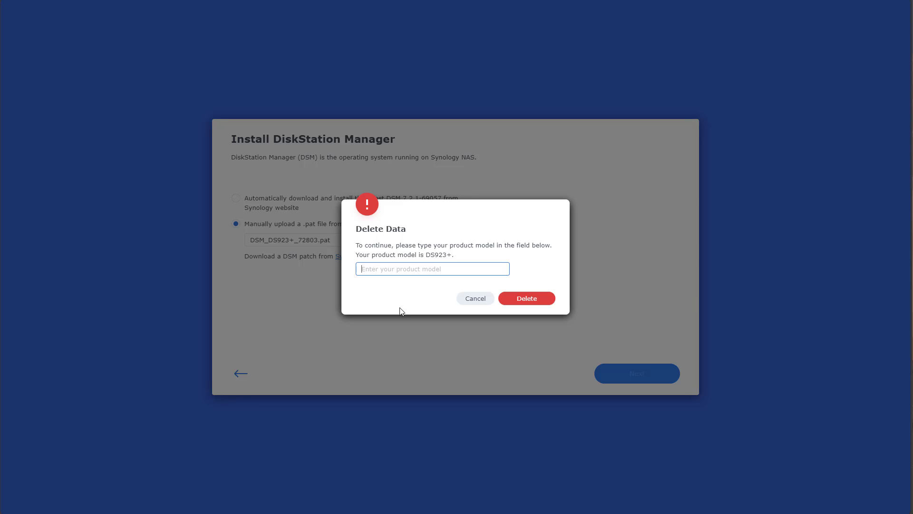
type("ds923+")
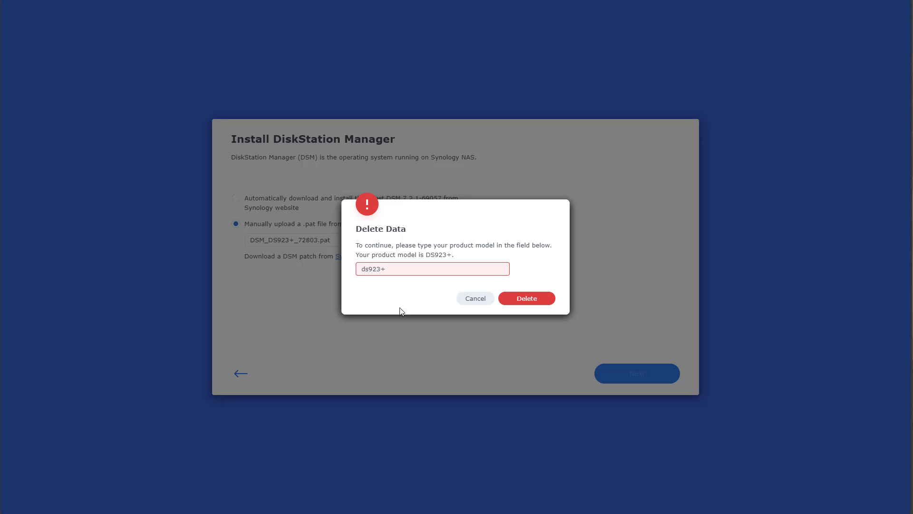
left_click_drag(369, 269, 359, 268)
type("DS")
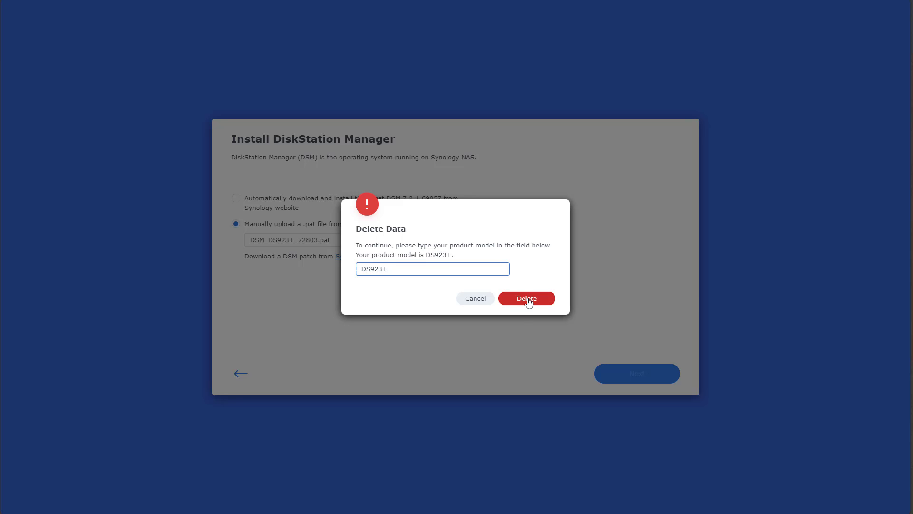
left_click(527, 299)
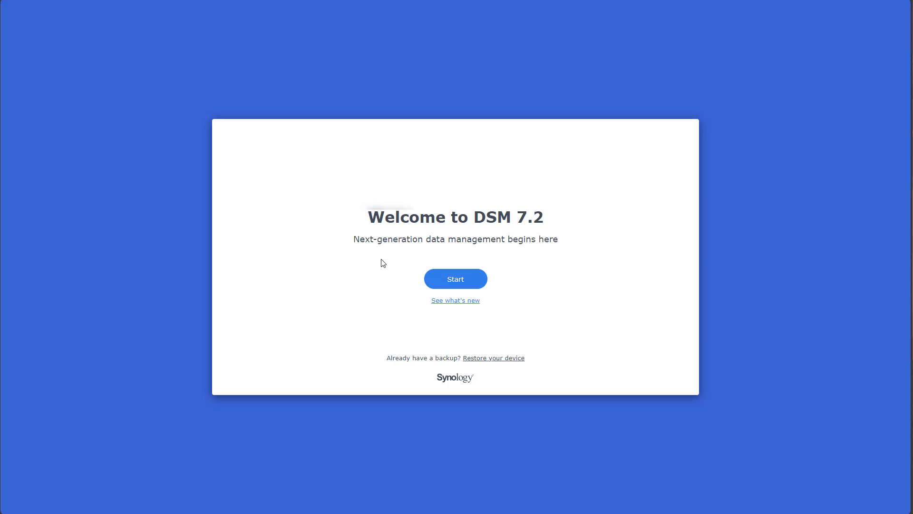
Step: Name the device DS923 and enter the administrator account name and a strong password
left_click(442, 281)
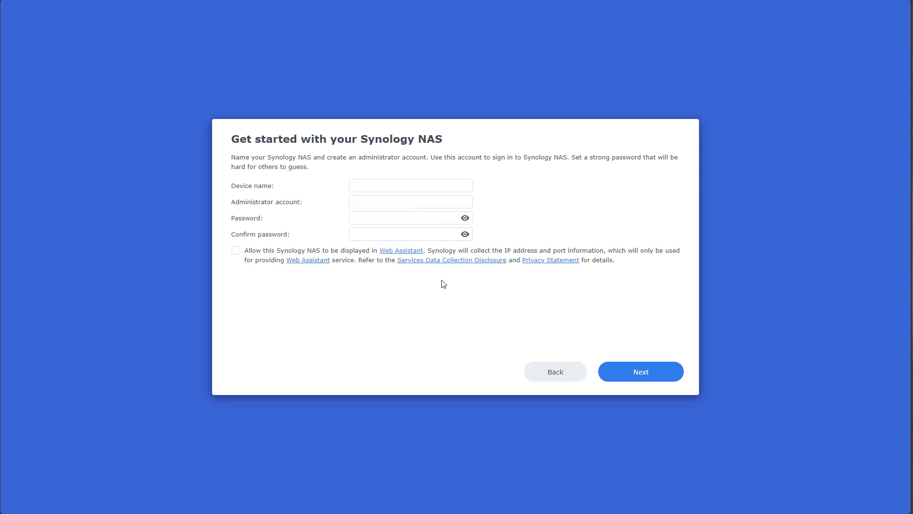
left_click(412, 180)
type("DS923")
key("Tab")
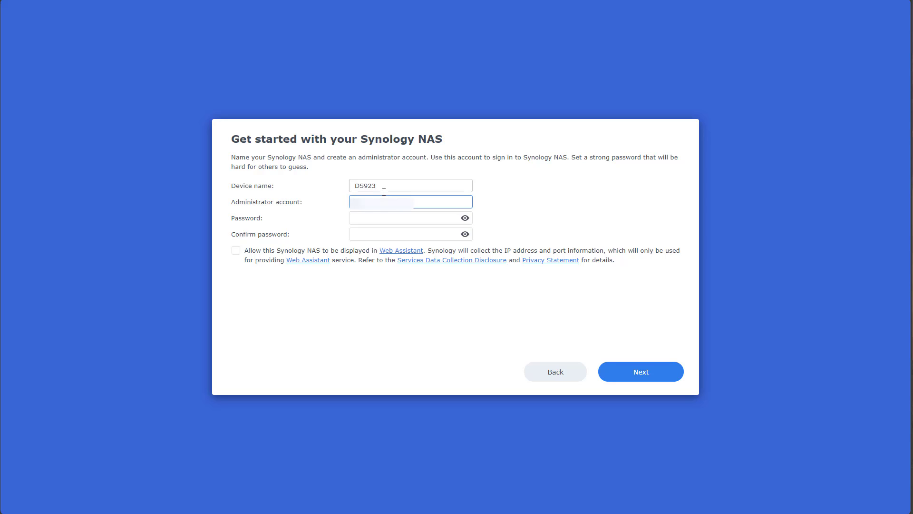
type("username")
key("Tab")
type("password1")
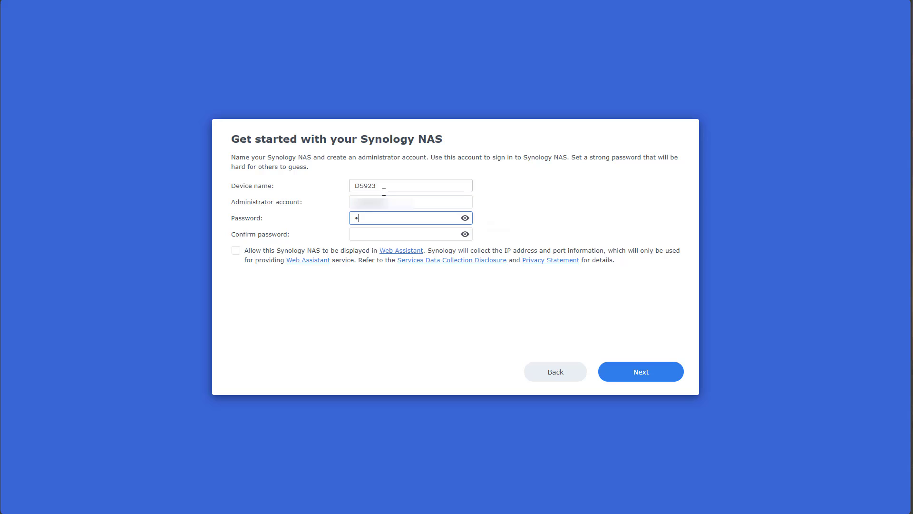
type("23")
key("Tab")
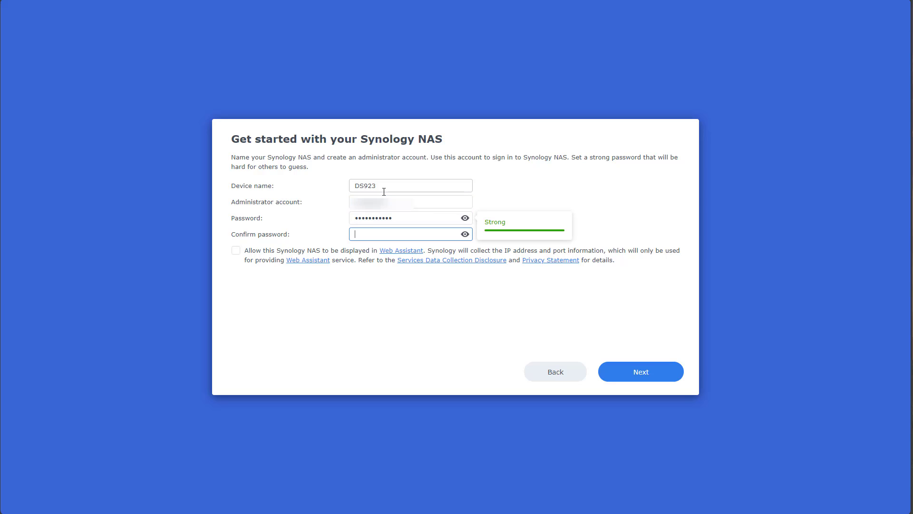
type("password123")
left_click(664, 370)
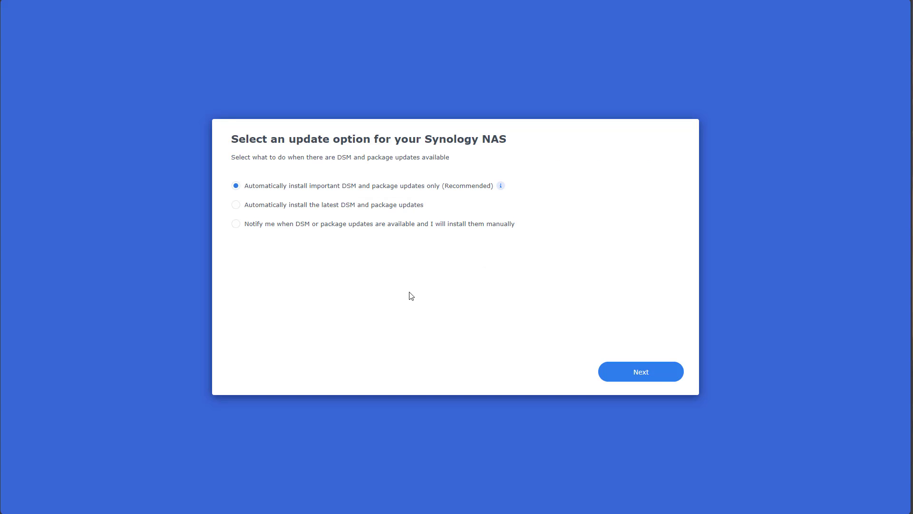
Step: Keep important-only updates, skip the Synology Account, and submit without sharing analytics
left_click(665, 377)
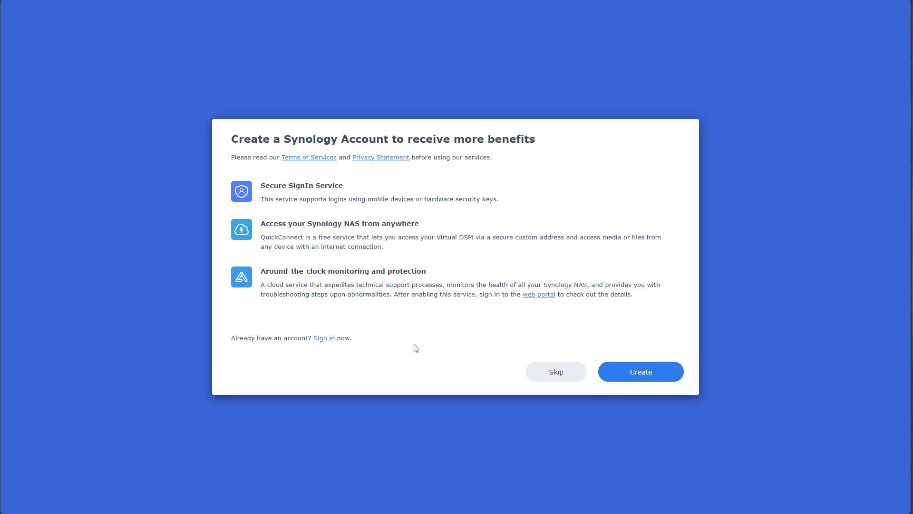
left_click(560, 377)
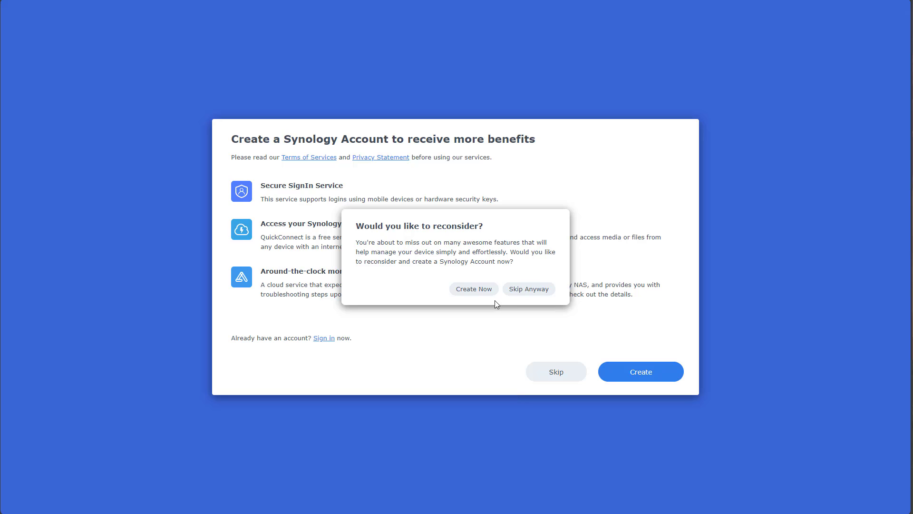
left_click(521, 295)
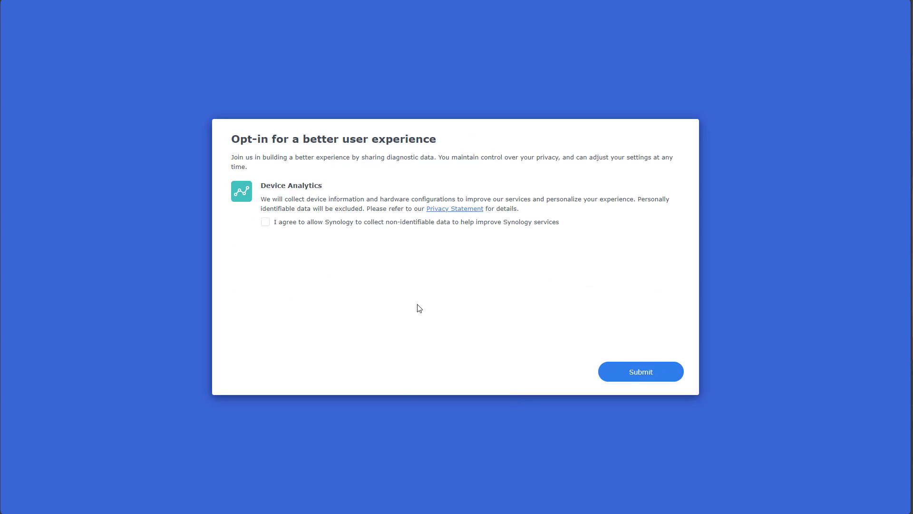
left_click(627, 376)
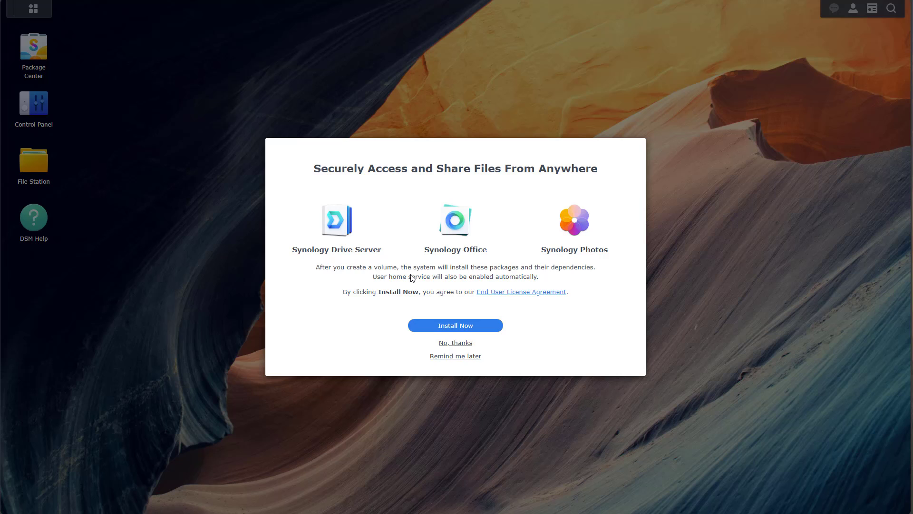
Step: Decline the file-sharing packages and 2FA, then enter the account e-mail and send the verification
left_click(450, 343)
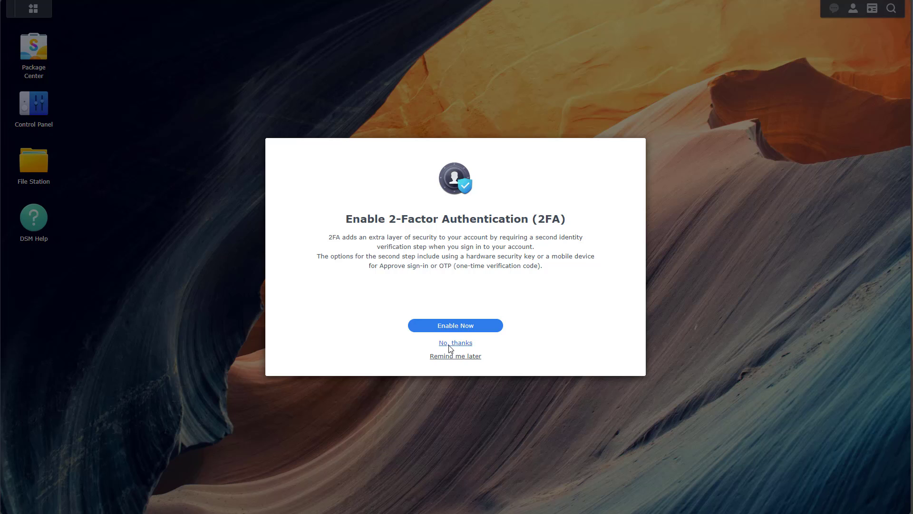
left_click(449, 343)
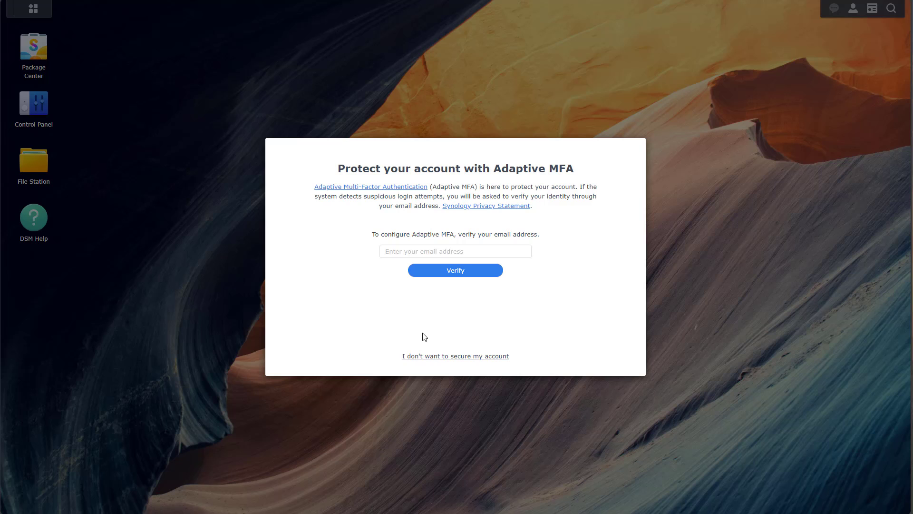
left_click(397, 256)
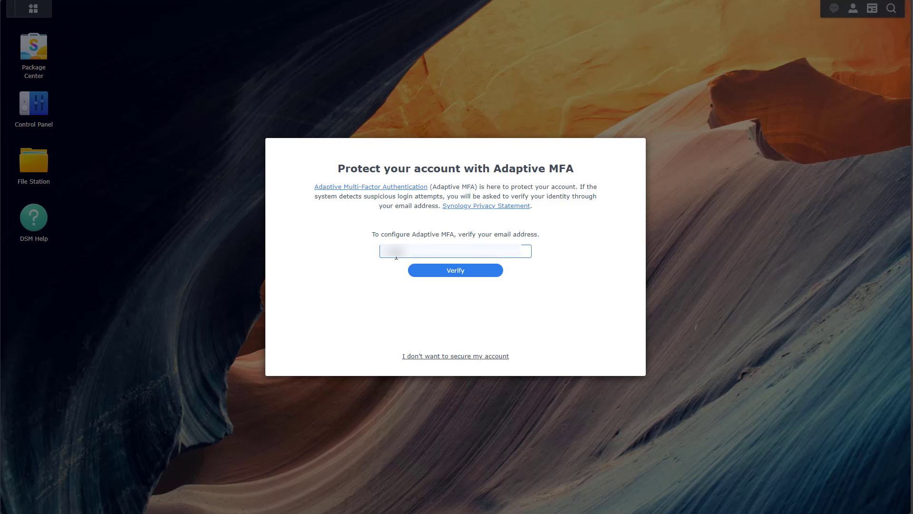
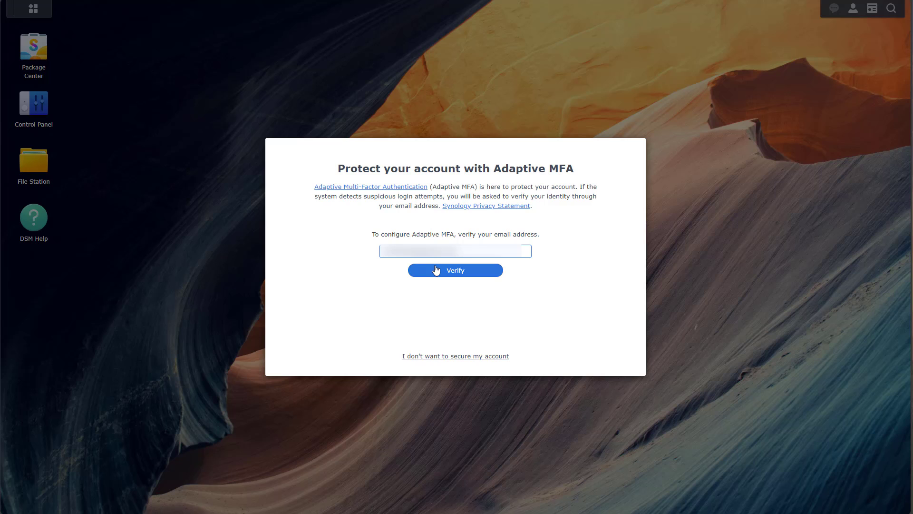
left_click(451, 281)
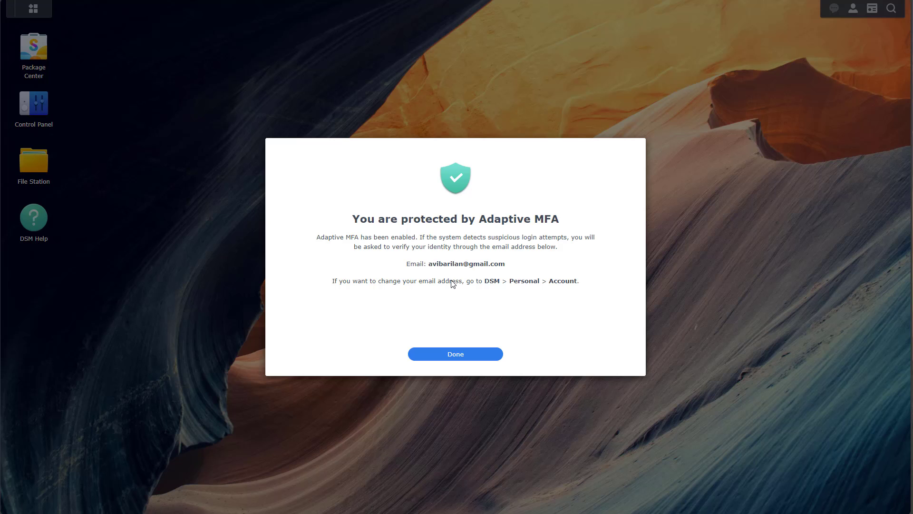
Step: Close the MFA confirmation and quick-tour popups, then launch storage pool and volume creation
left_click(455, 354)
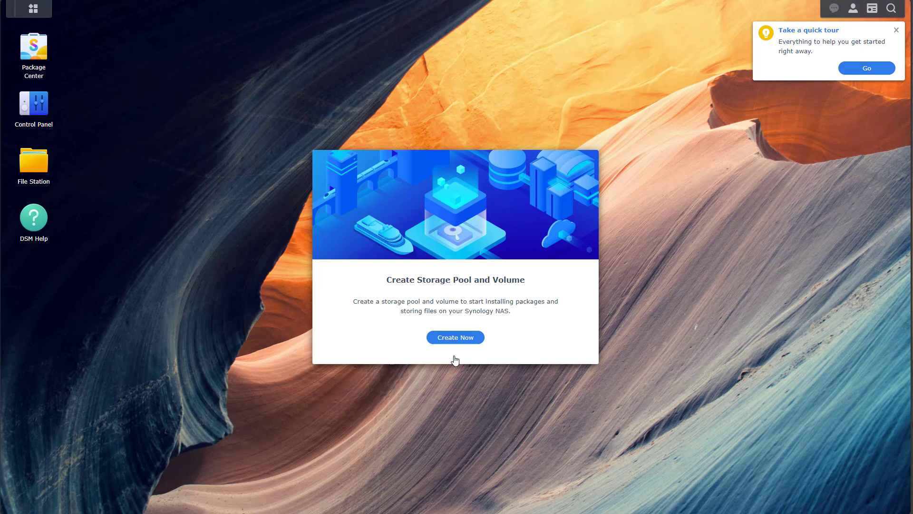
left_click(896, 30)
left_click(562, 267)
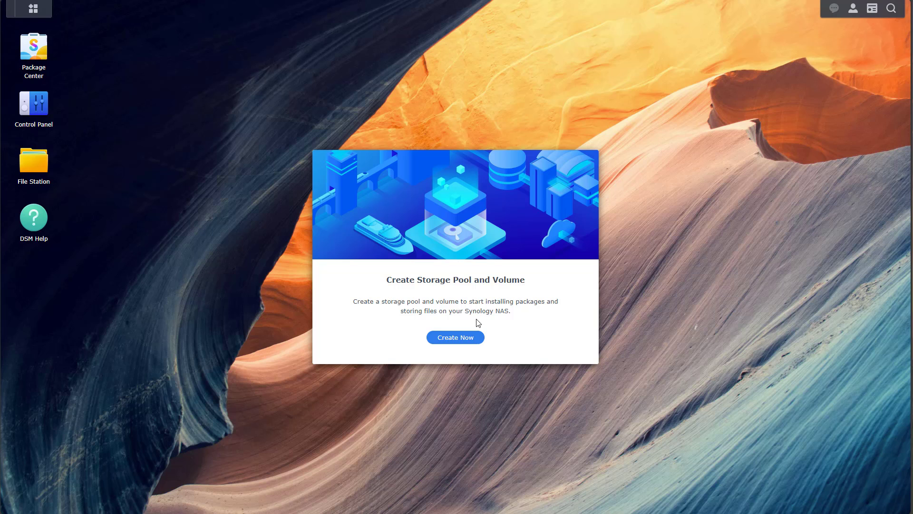
left_click(465, 342)
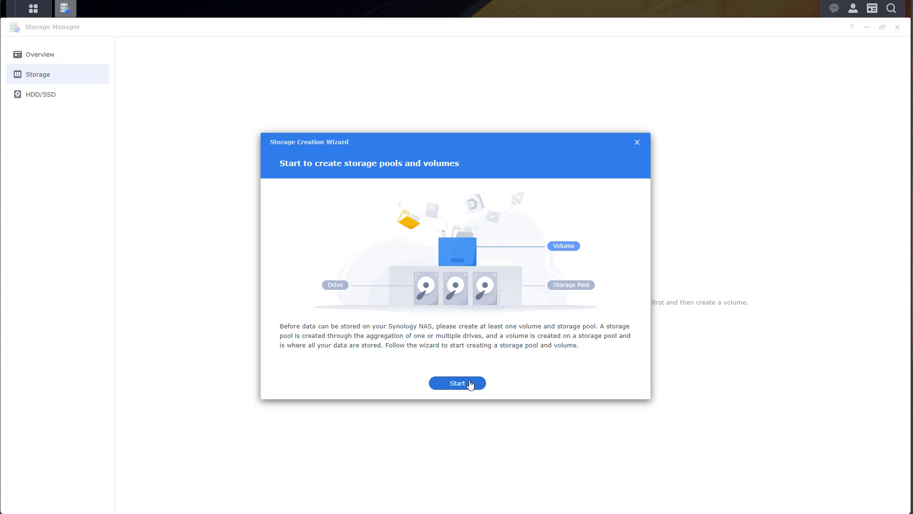
Step: Build an SHR storage pool from all four drives
left_click(470, 385)
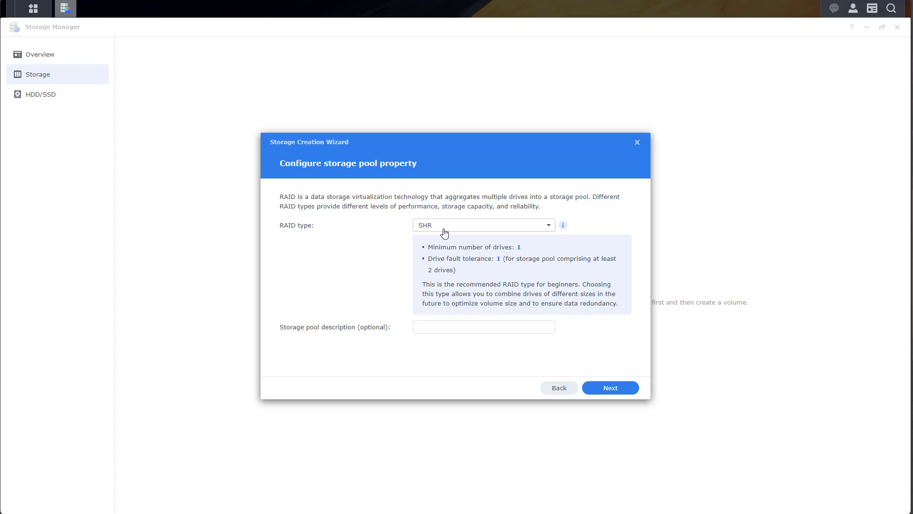
left_click(611, 391)
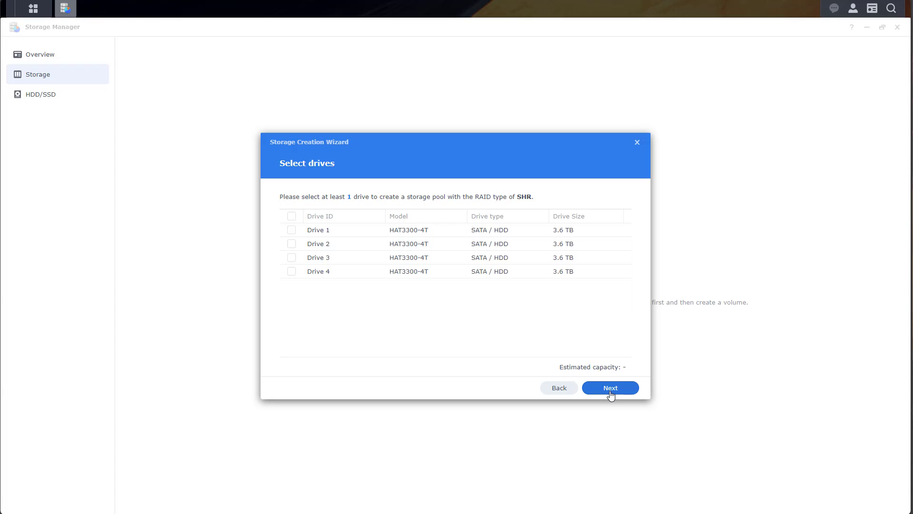
left_click(292, 218)
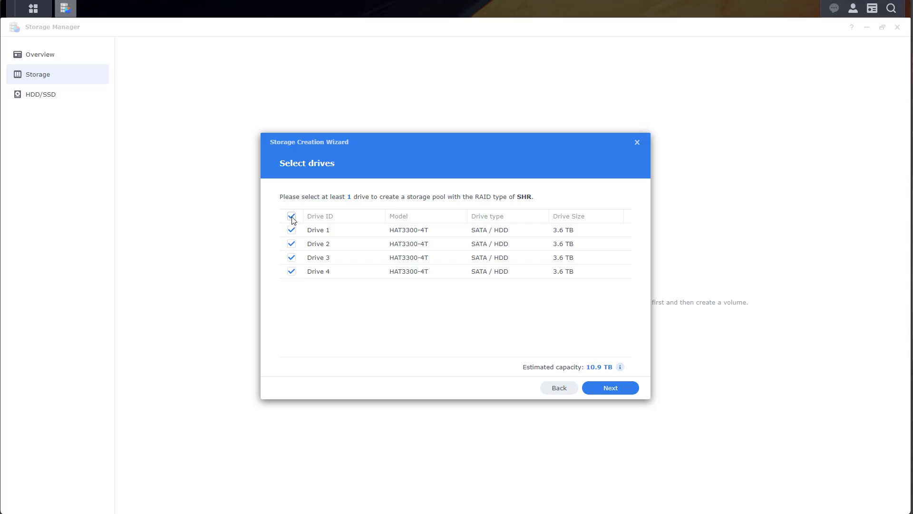
left_click(610, 393)
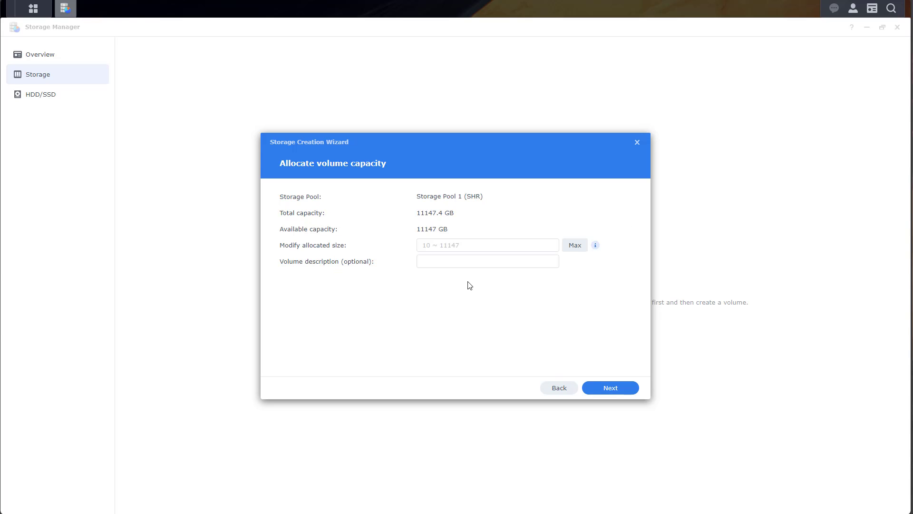
Step: Give Volume 1 maximum capacity with Btrfs and no encryption, and apply, confirming drive erasure
left_click(577, 247)
left_click(597, 387)
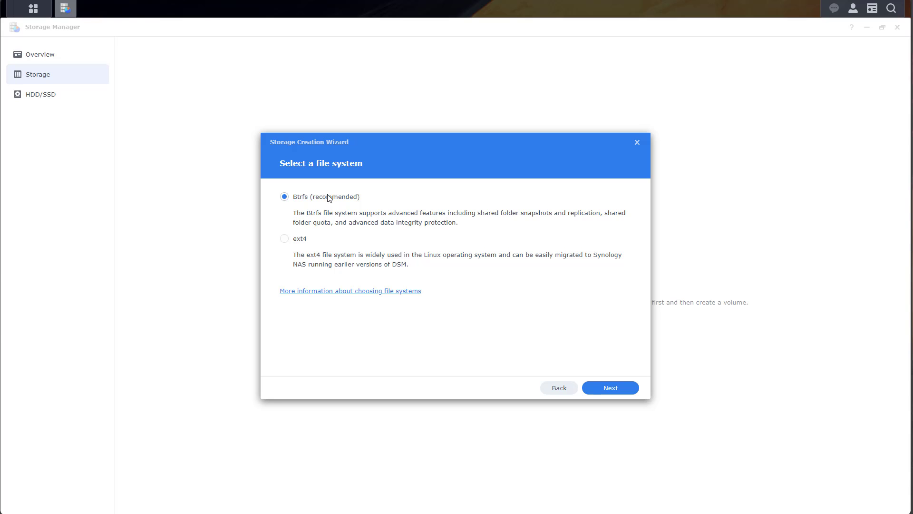
left_click(621, 391)
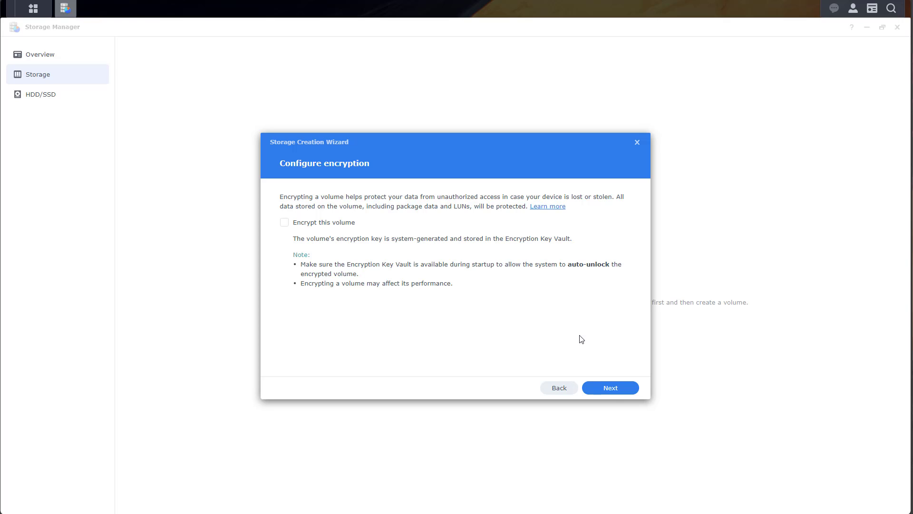
left_click(613, 394)
left_click(613, 393)
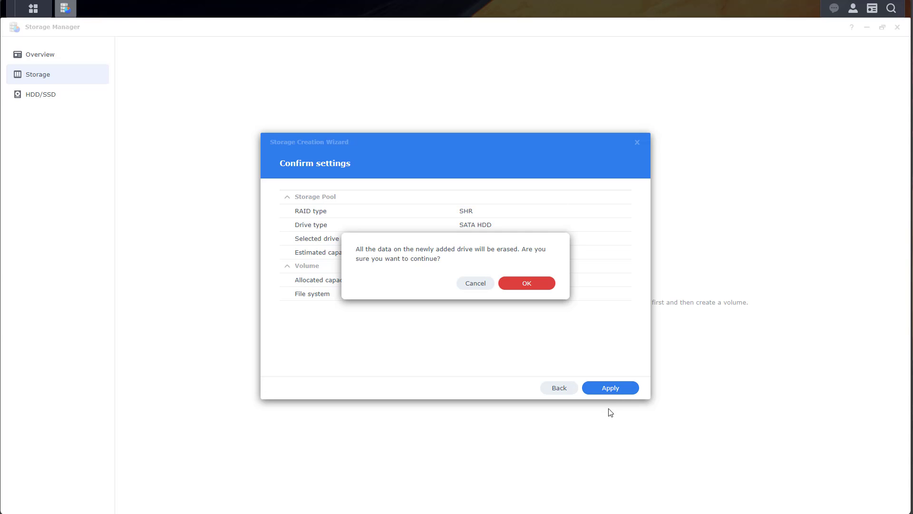
left_click(539, 287)
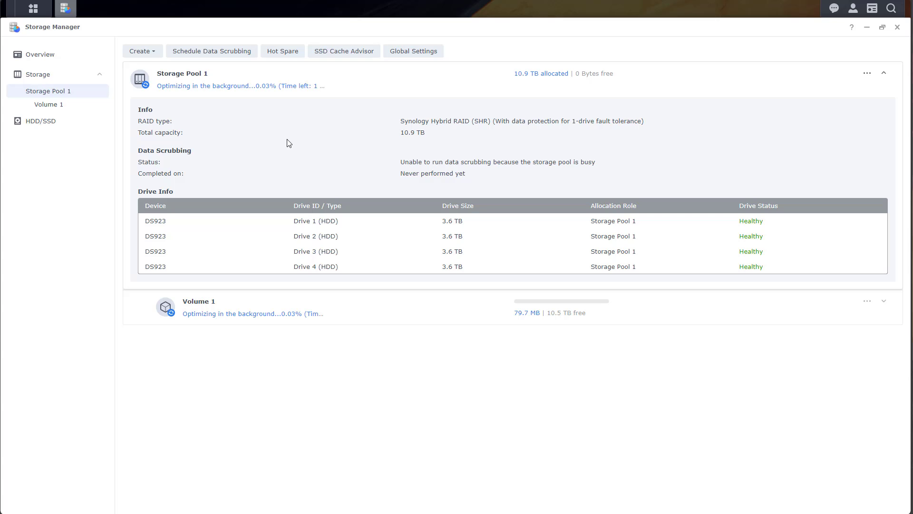
Step: Expand Volume 1's file system and capacity info, then list Drives 1–4 under HDD/SSD
left_click(64, 106)
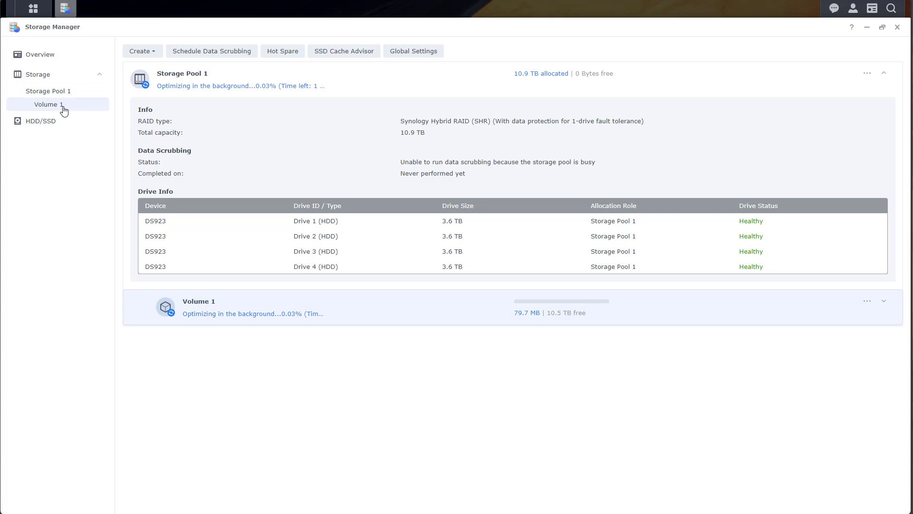
left_click(279, 323)
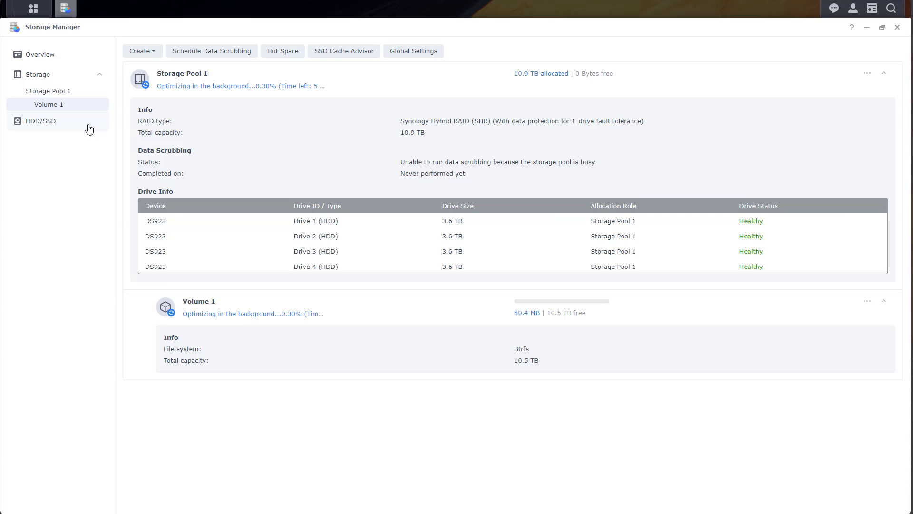
left_click(65, 127)
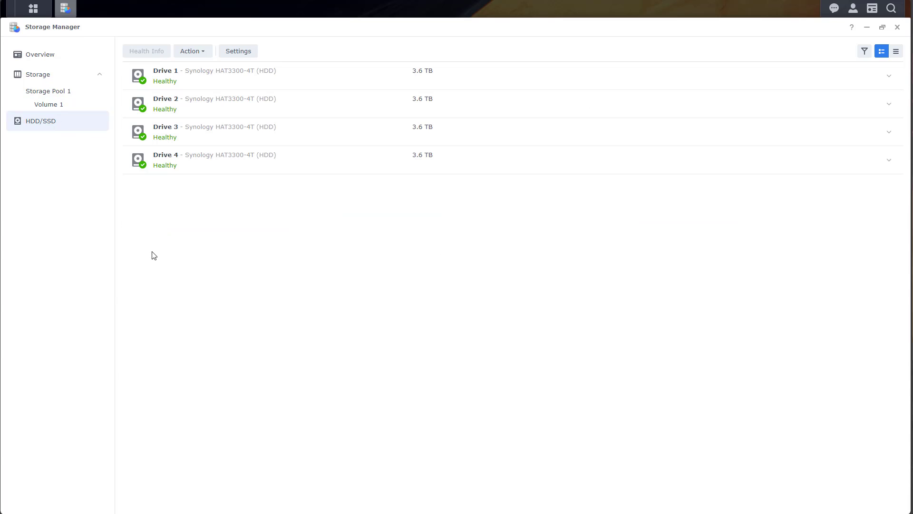
Step: Create a S.M.A.R.T. quick test task named 'SMART - Quick' for all drives, then apply the schedule
left_click(238, 53)
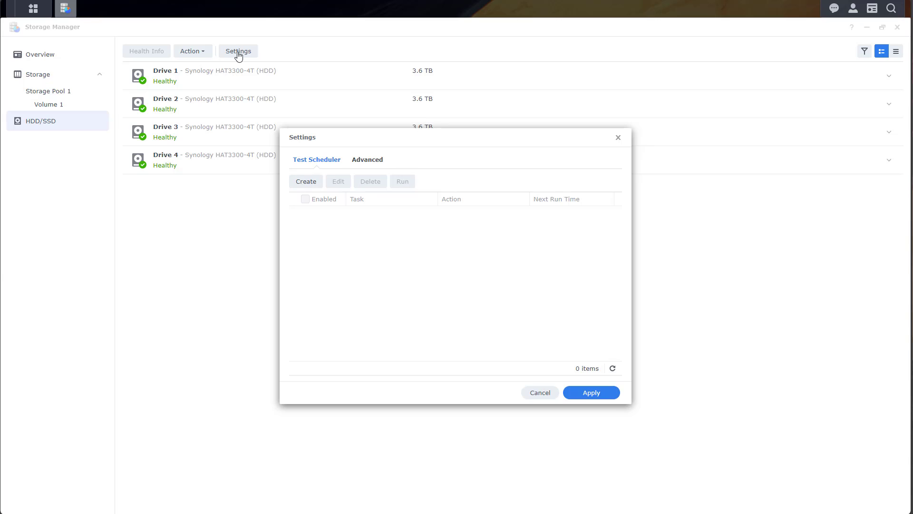
left_click(315, 181)
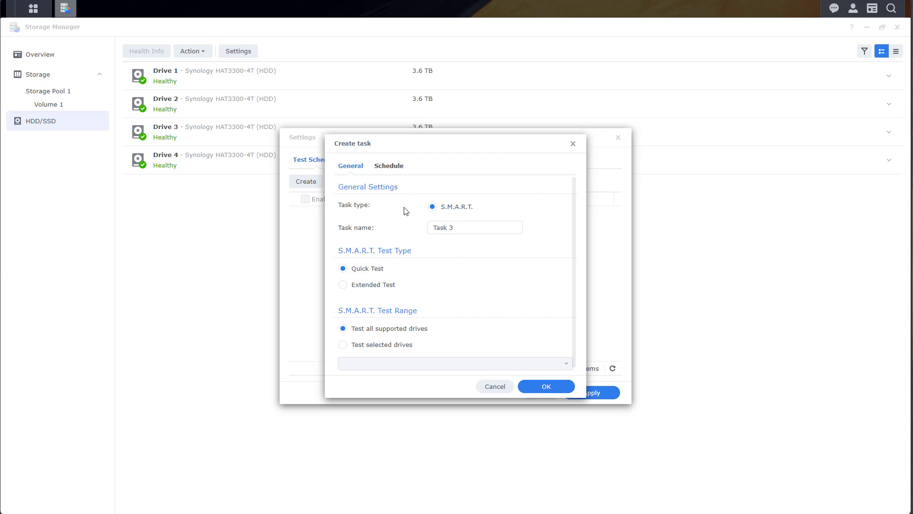
left_click_drag(469, 227, 382, 230)
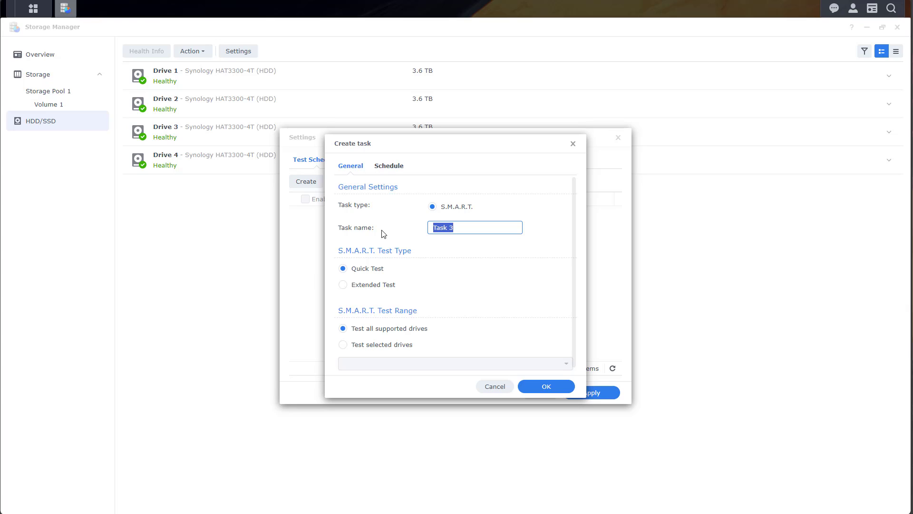
type("M")
key("BackSpace")
type("SMART - Quick")
left_click(389, 167)
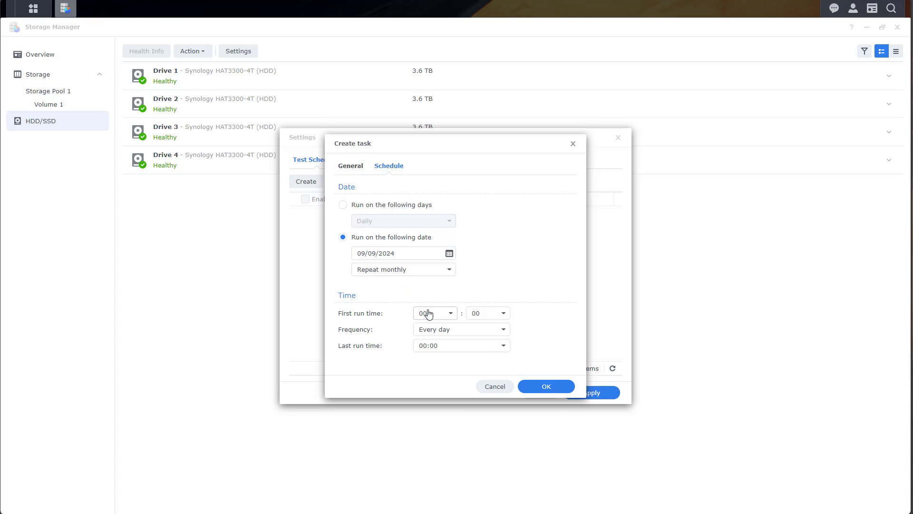
left_click(547, 386)
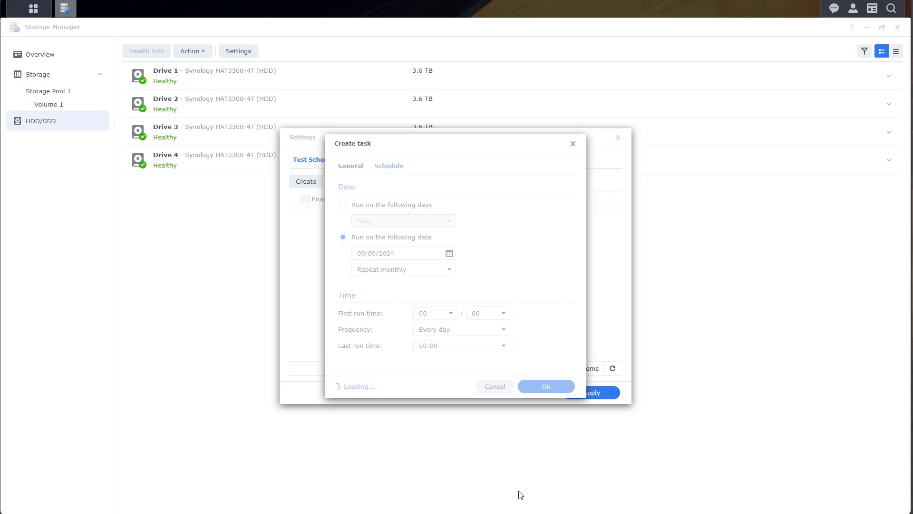
left_click(595, 398)
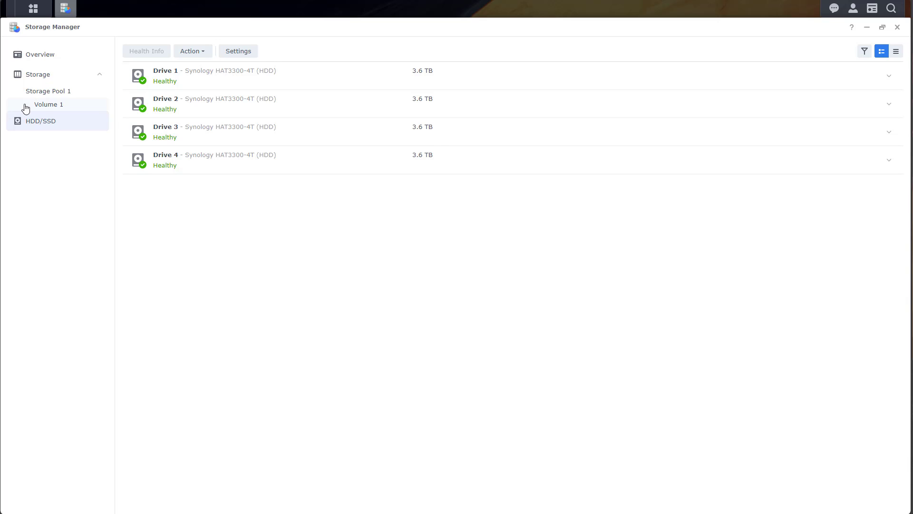
Step: Enable data scrubbing for Storage Pool 1 with Run later, save it, and close Storage Manager
left_click(46, 105)
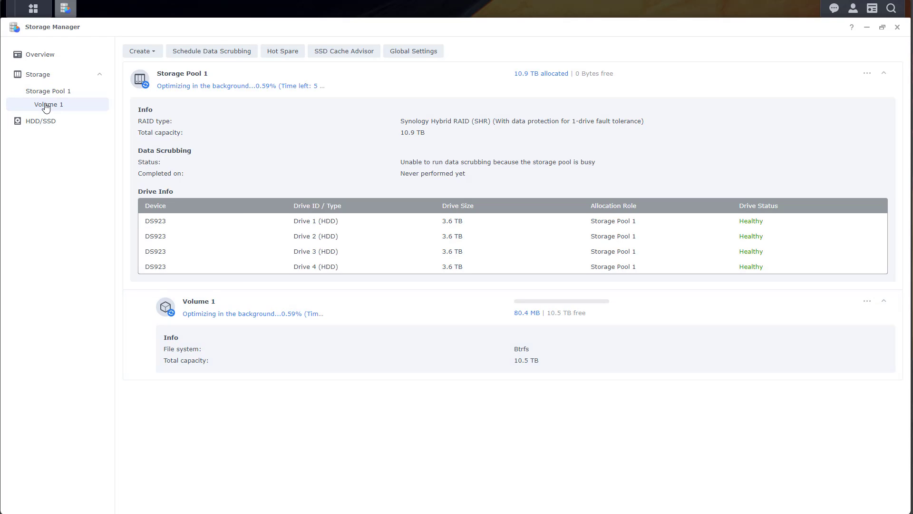
left_click(207, 60)
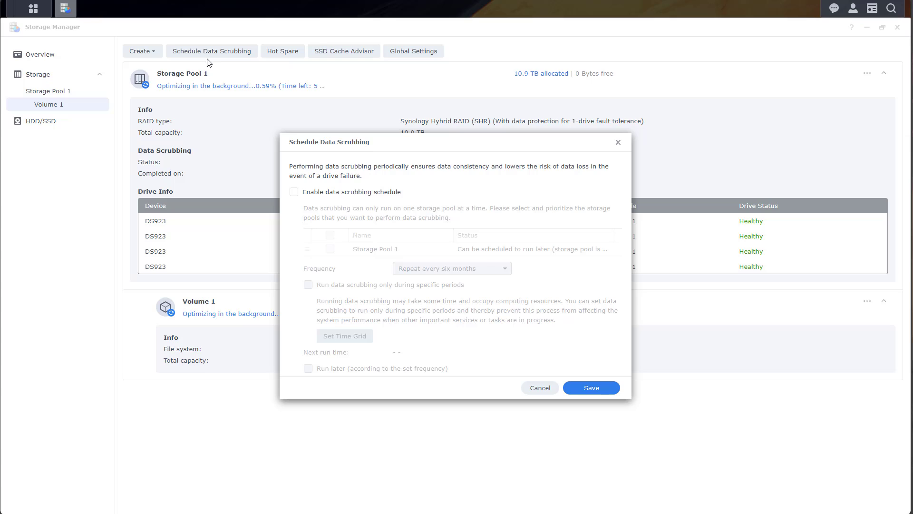
left_click(319, 193)
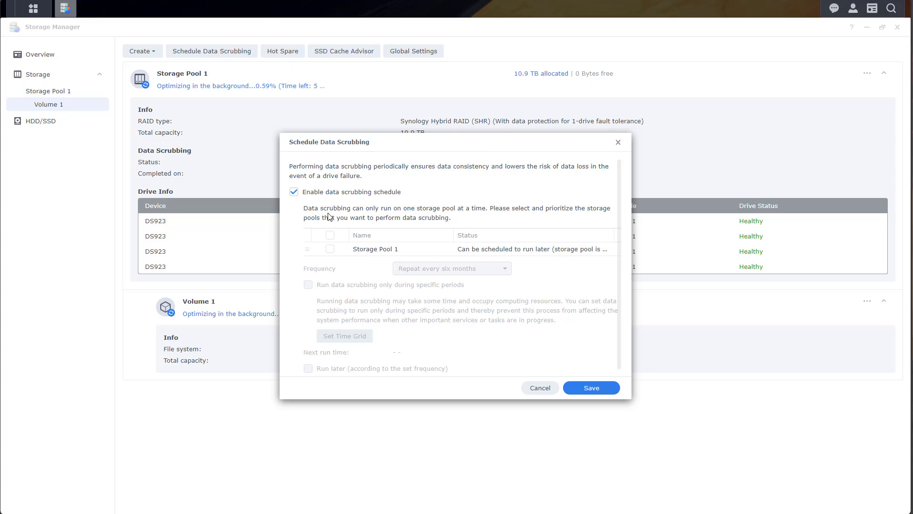
left_click(330, 249)
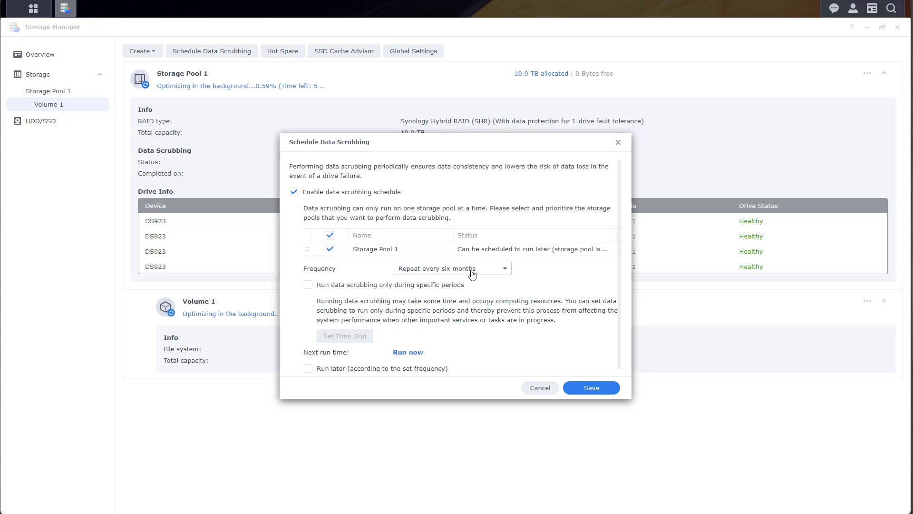
scroll(464, 304, "down", 1)
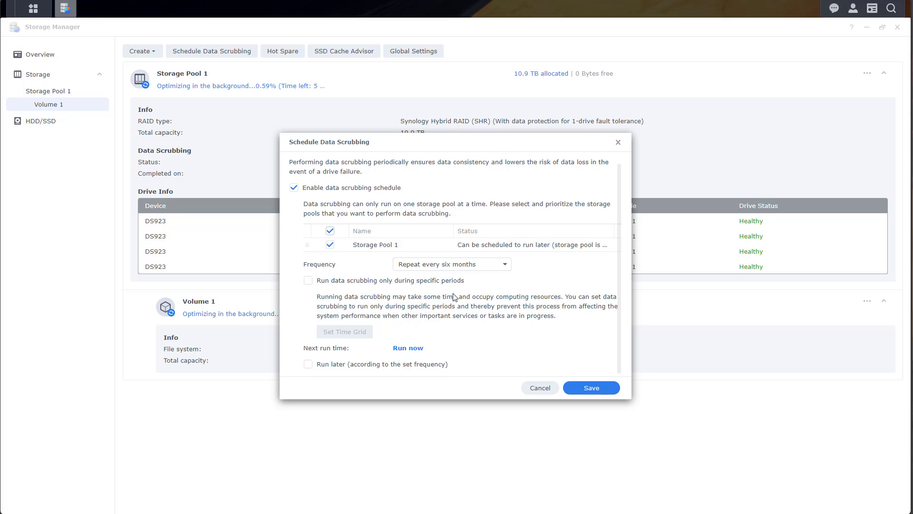
left_click(355, 365)
left_click(591, 388)
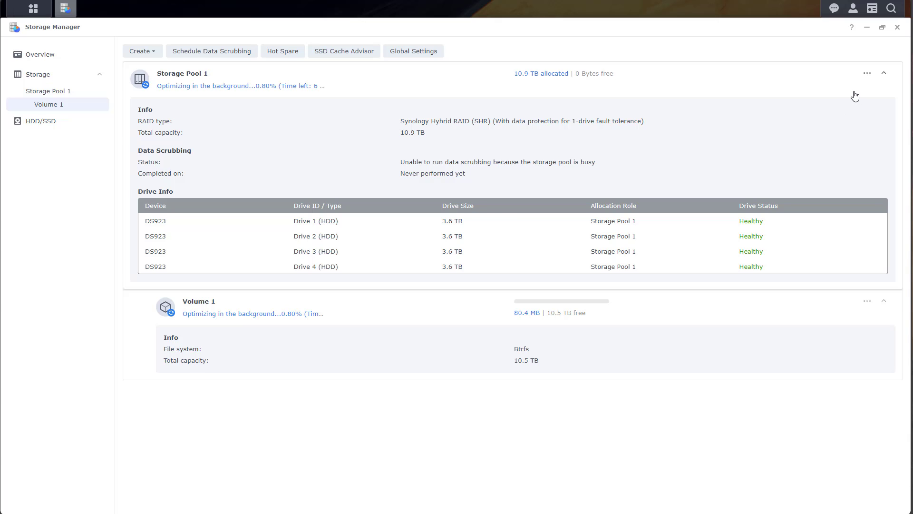
left_click(897, 27)
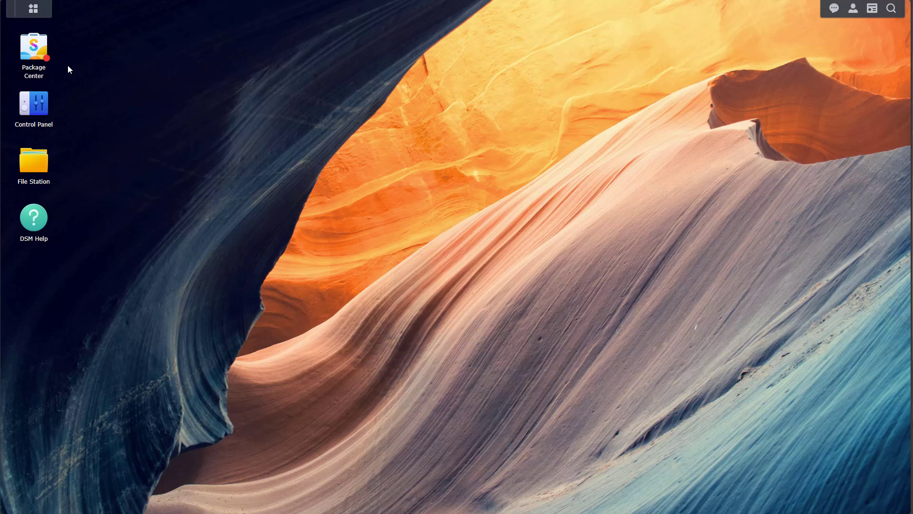
Step: Accept the Package Center terms, update the installed Hybrid Share package, and close Package Center
left_click(34, 47)
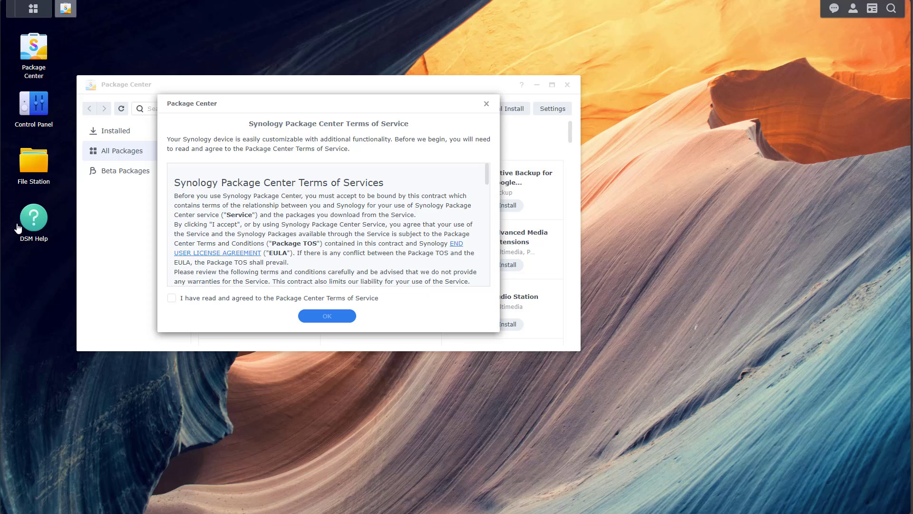
left_click(197, 298)
left_click(319, 318)
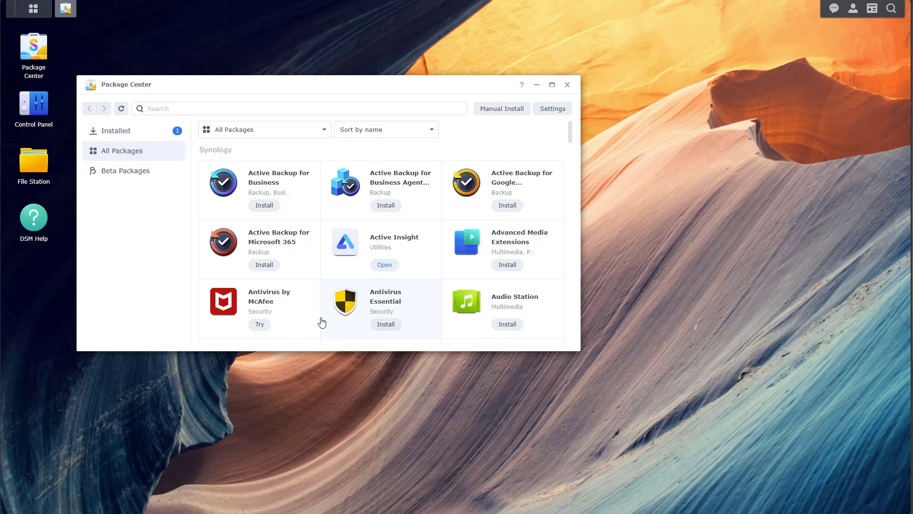
left_click(110, 131)
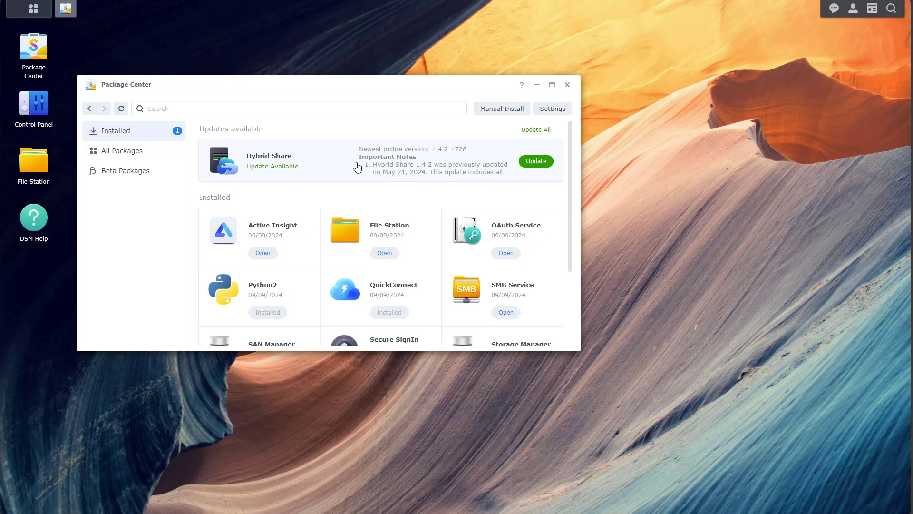
left_click(535, 163)
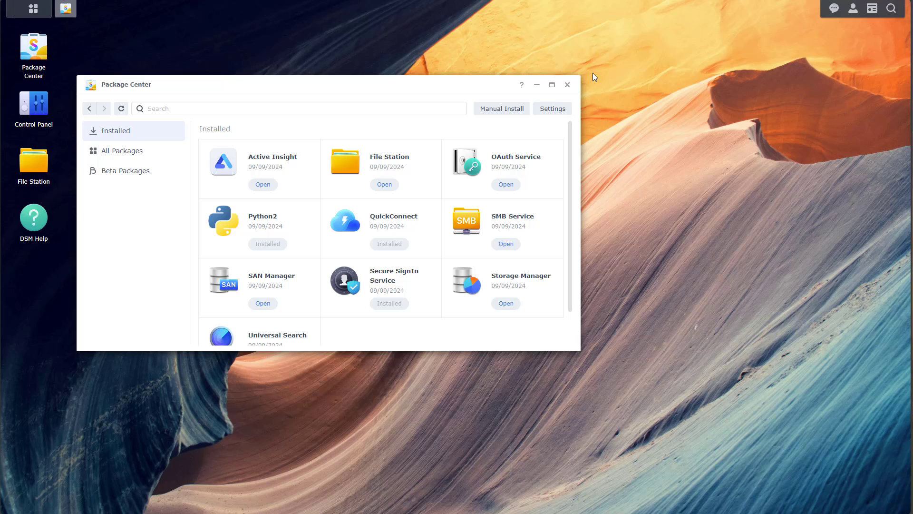
left_click(568, 85)
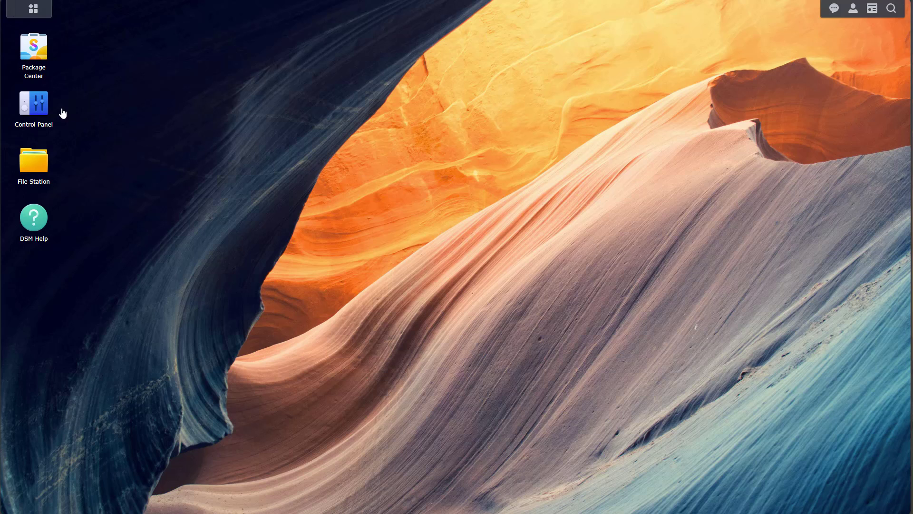
Step: Open the LAN 1 edit dialog under Control Panel's Network Interface settings
left_click(46, 112)
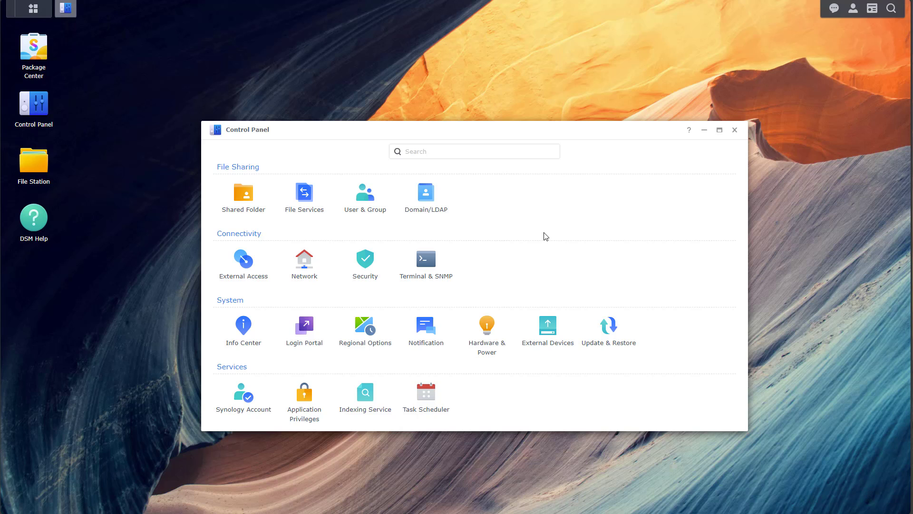
left_click(303, 265)
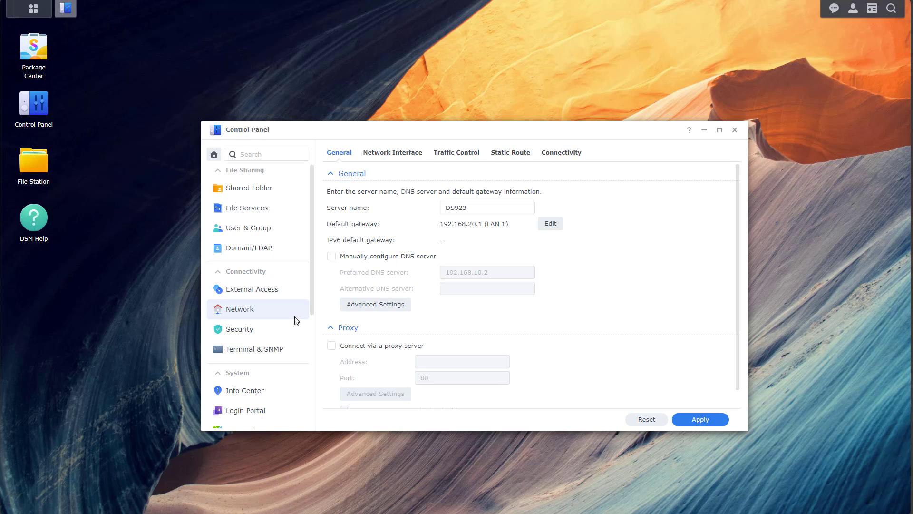
left_click(387, 153)
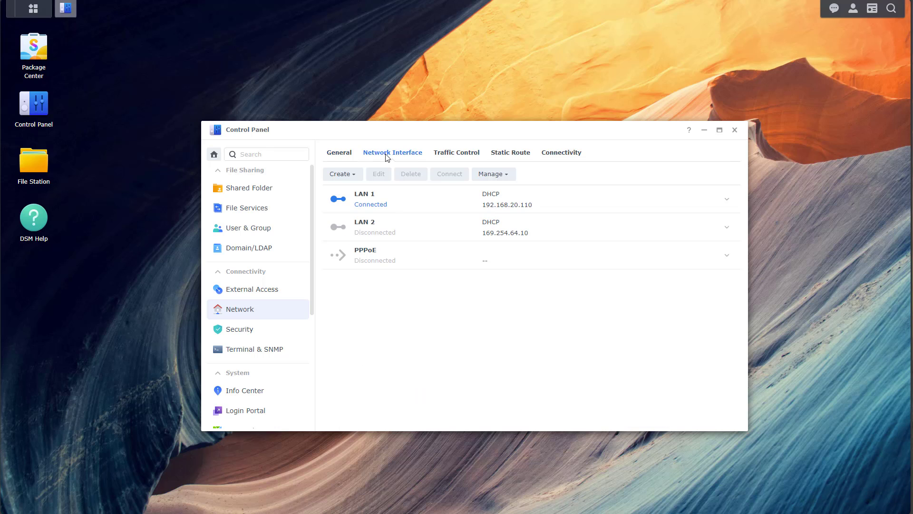
left_click(426, 202)
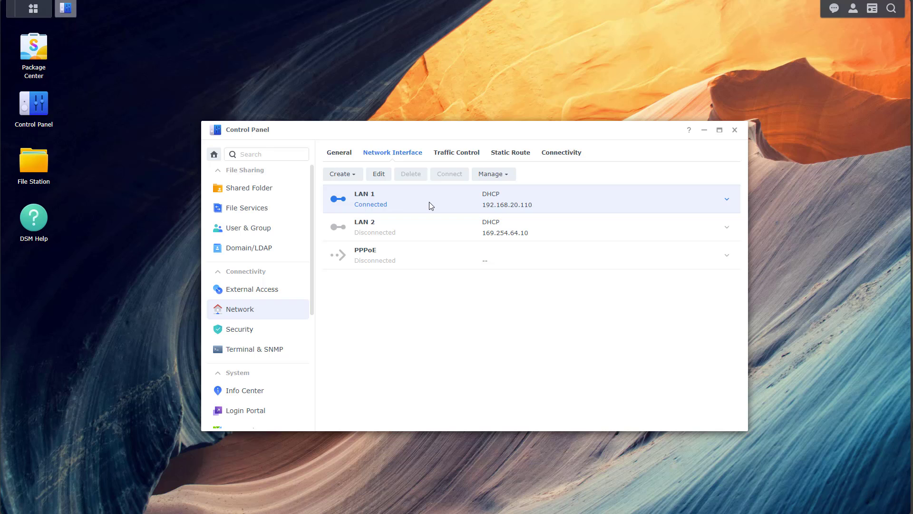
left_click(378, 174)
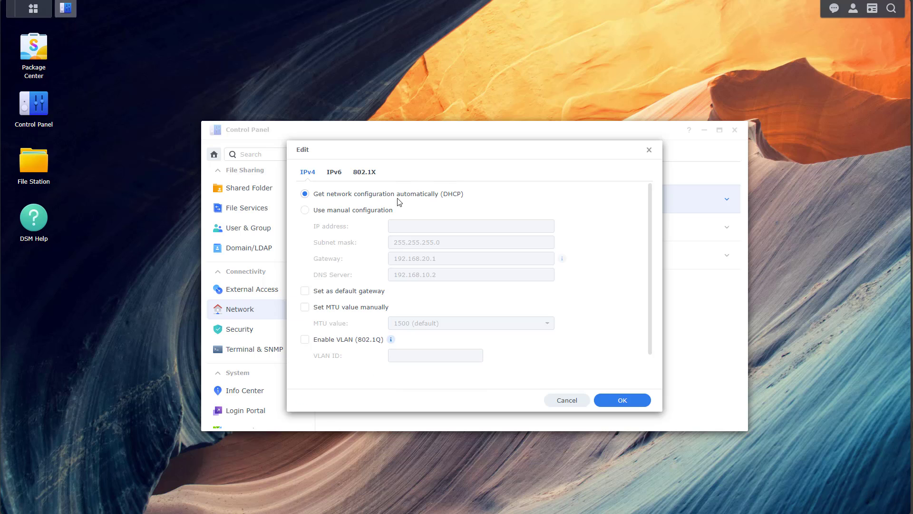
Step: Switch LAN 1 to manual configuration with IP address 192.168.20.8 and apply it
left_click(368, 210)
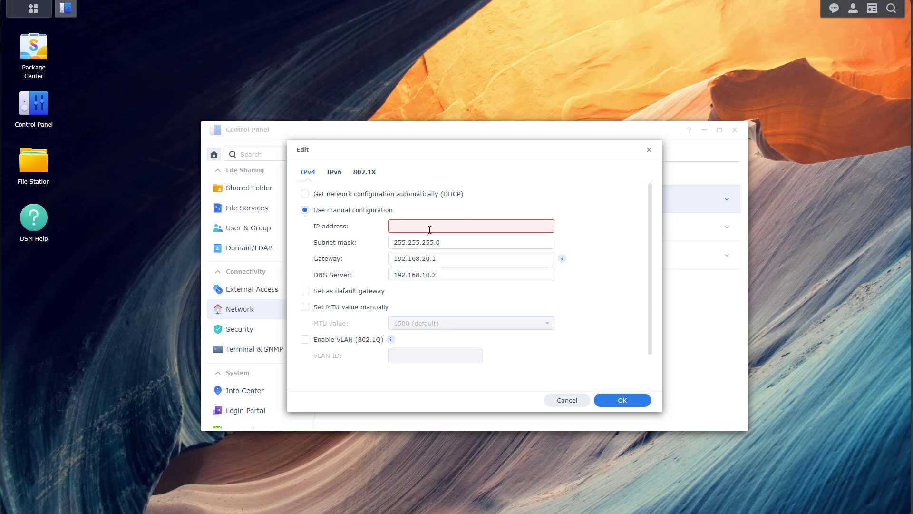
left_click(430, 229)
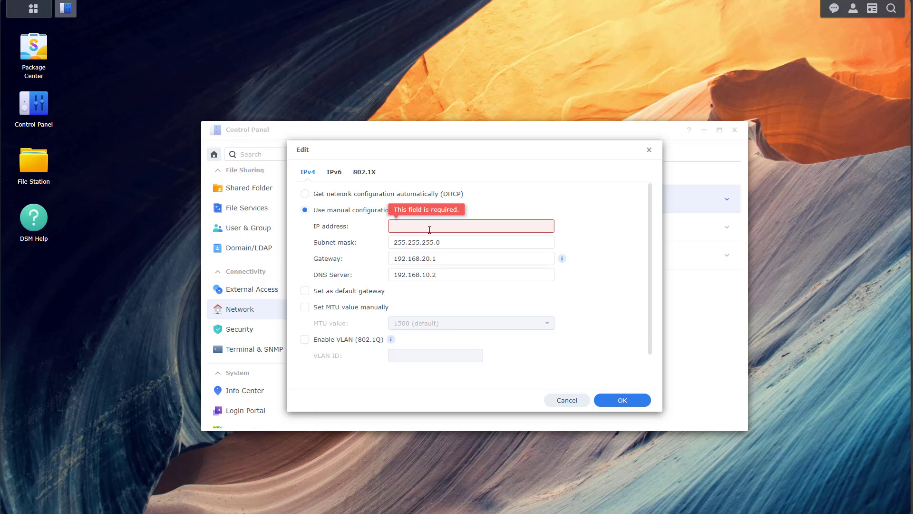
type("192.168.20..8")
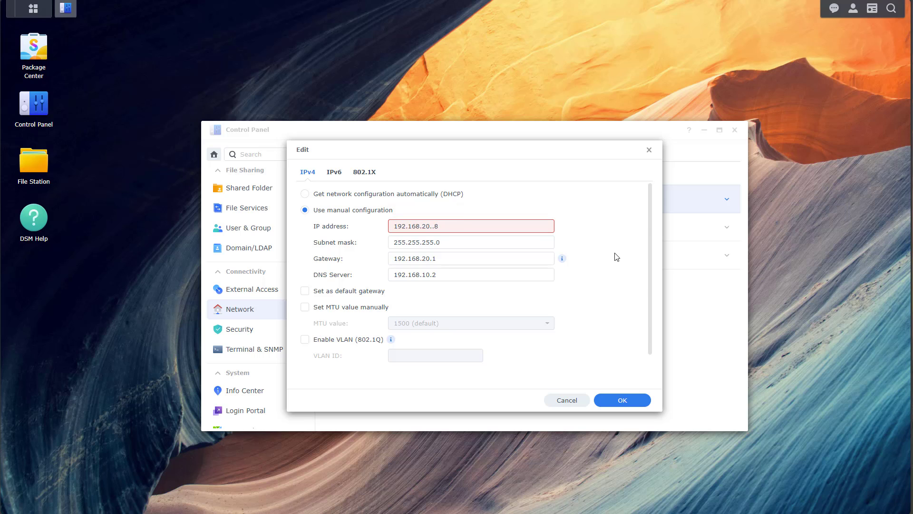
left_click(504, 241)
left_click(434, 227)
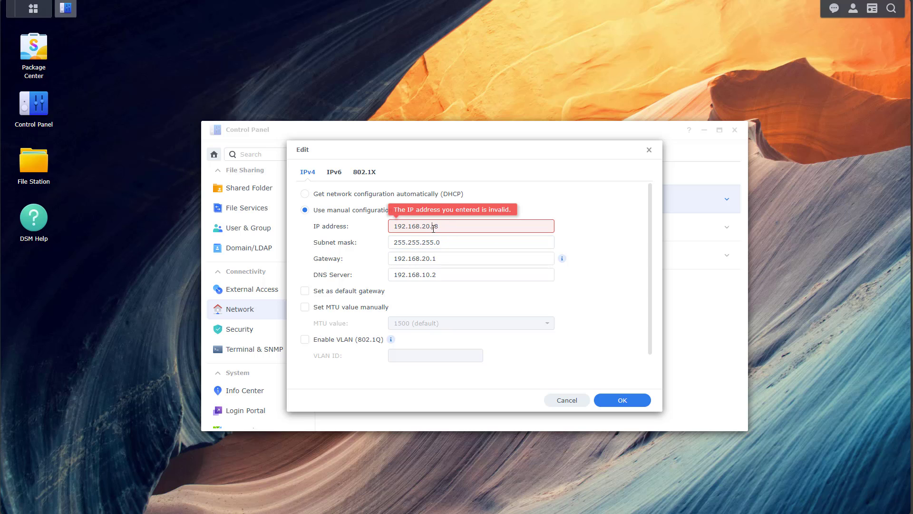
key("BackSpace")
left_click(604, 288)
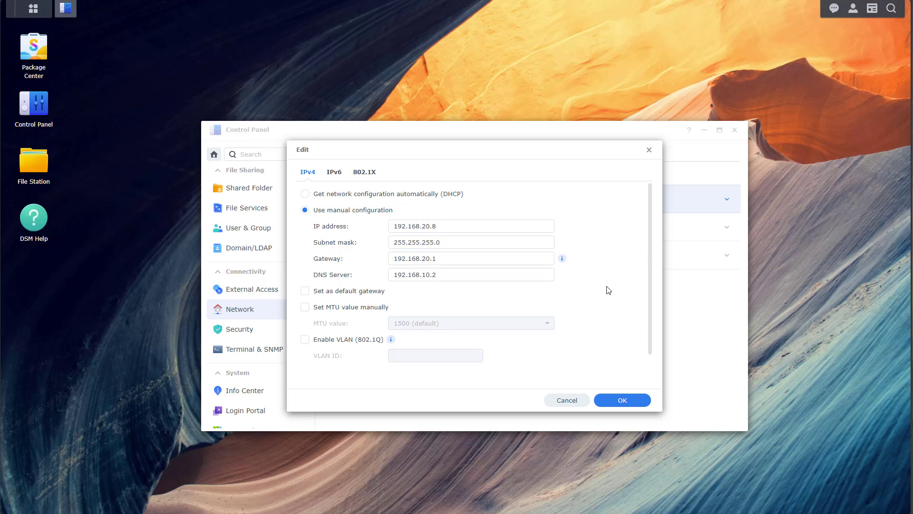
left_click(633, 406)
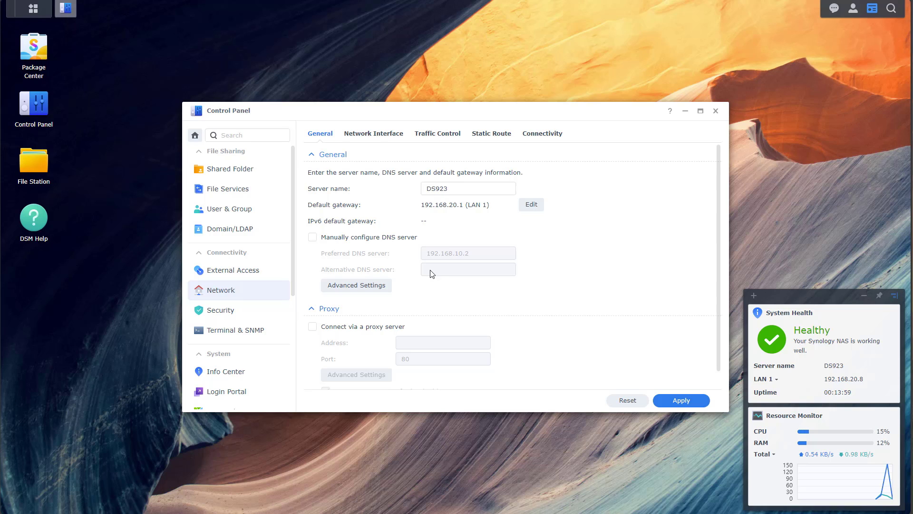
Step: Open Control Panel's Security settings and scroll through the general and login options
left_click(263, 317)
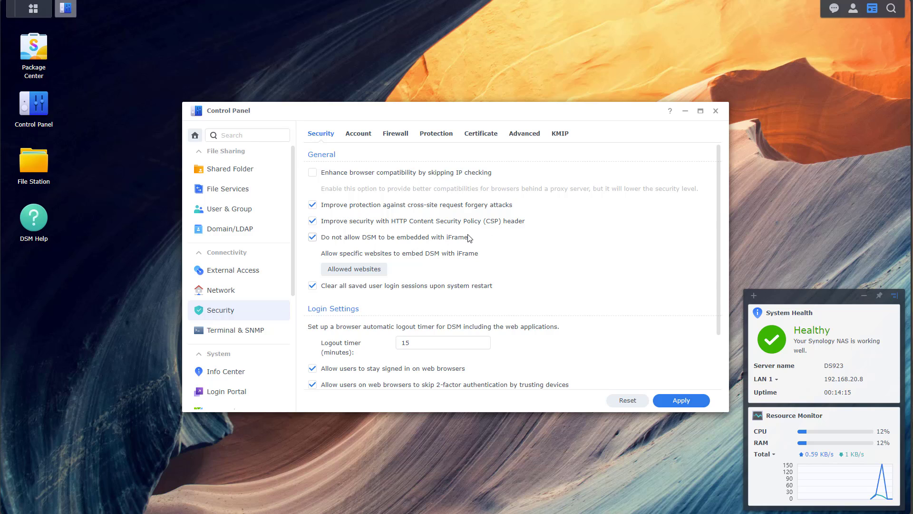
scroll(472, 237, "down", 1)
scroll(473, 245, "up", 1)
scroll(474, 252, "down", 1)
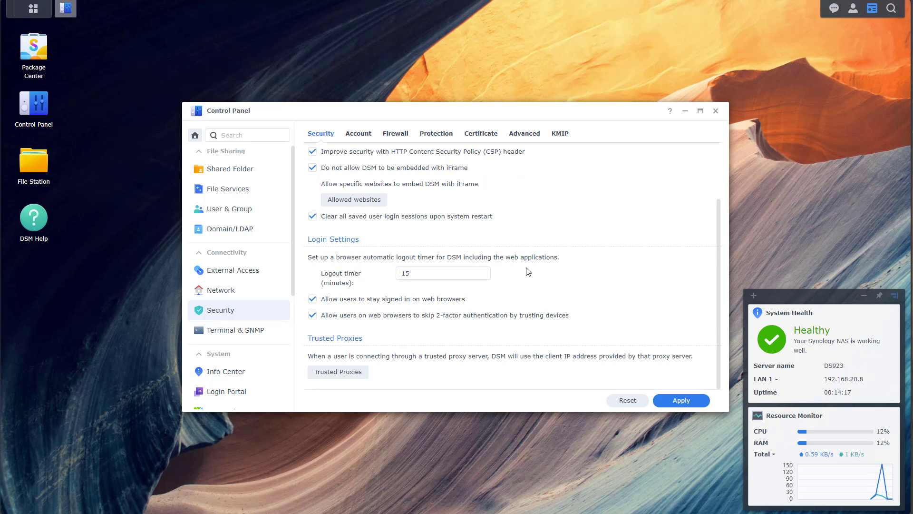
scroll(528, 272, "up", 1)
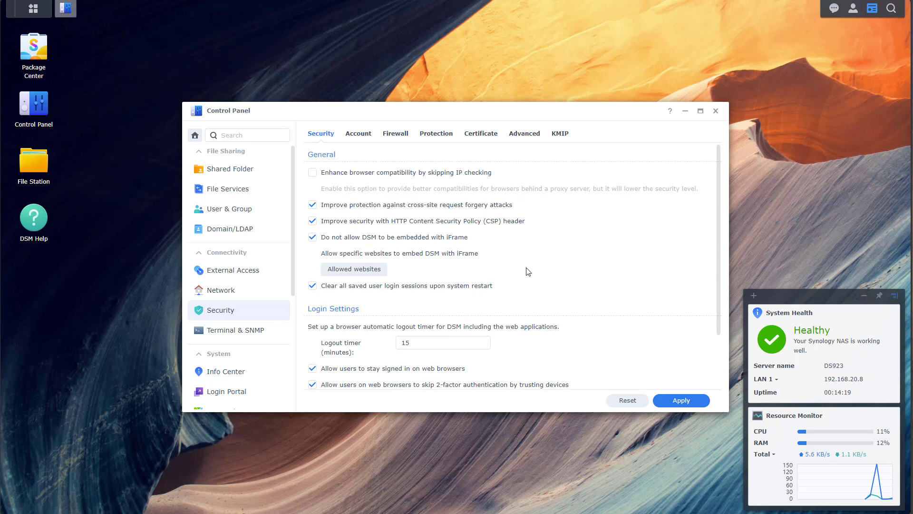
scroll(445, 233, "down", 1)
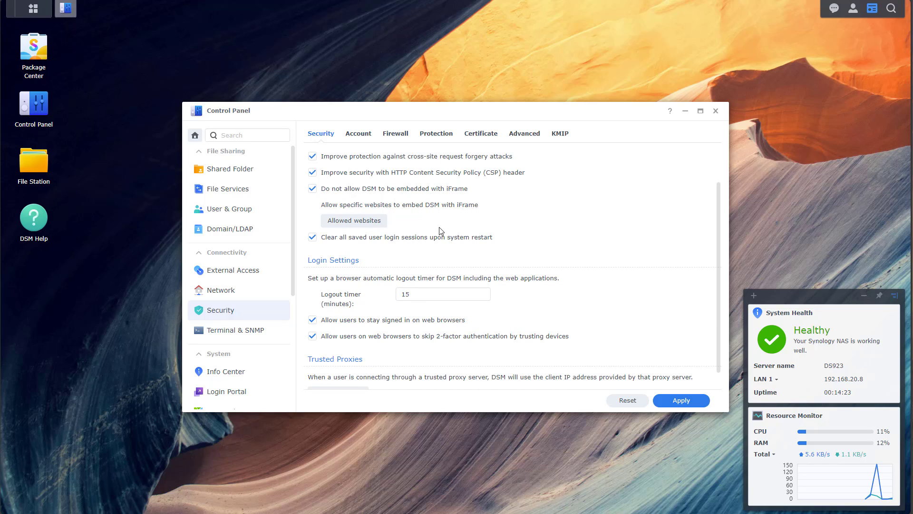
scroll(441, 231, "down", 1)
scroll(441, 231, "up", 2)
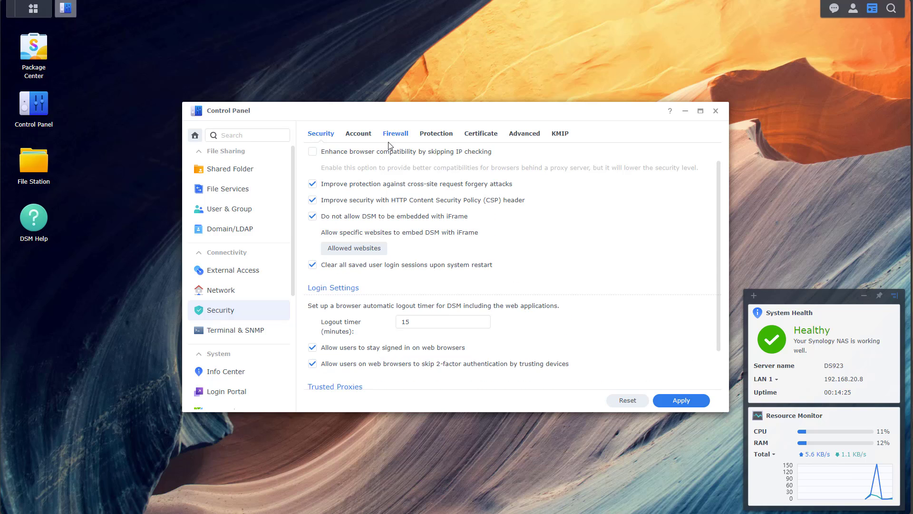
Step: Enable Account Protection on the Security Account tab, apply it, then view the Firewall tab
left_click(360, 141)
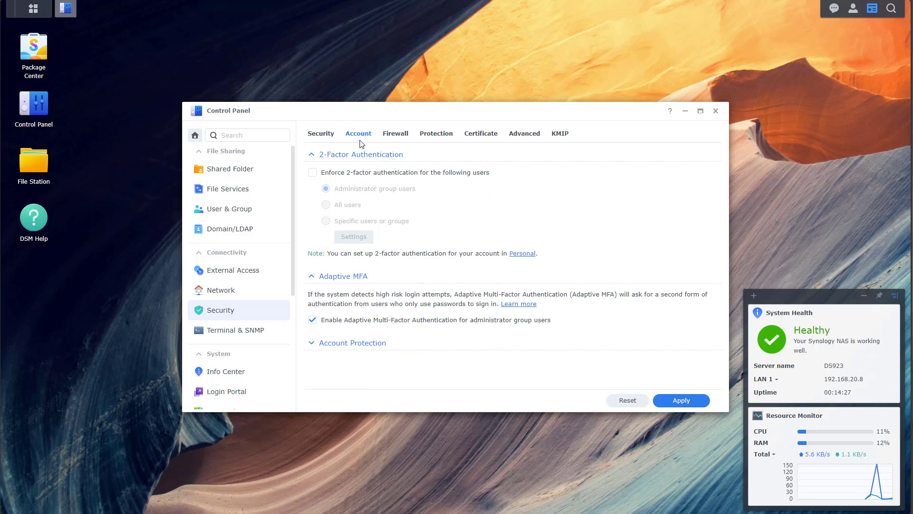
left_click(317, 350)
scroll(397, 319, "down", 4)
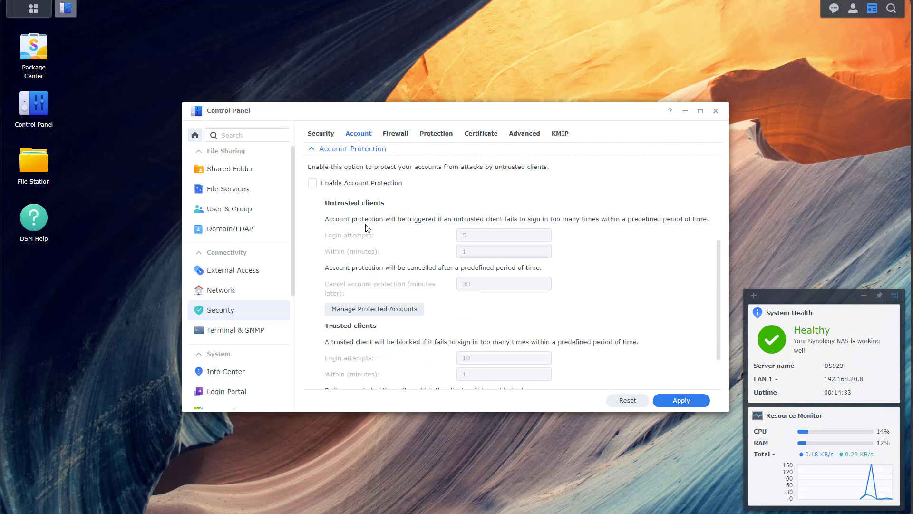
left_click(344, 186)
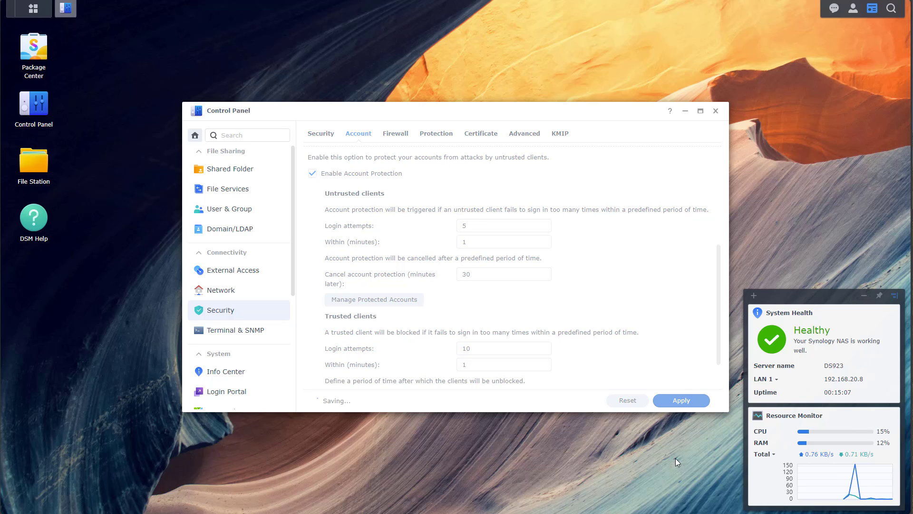
left_click(681, 400)
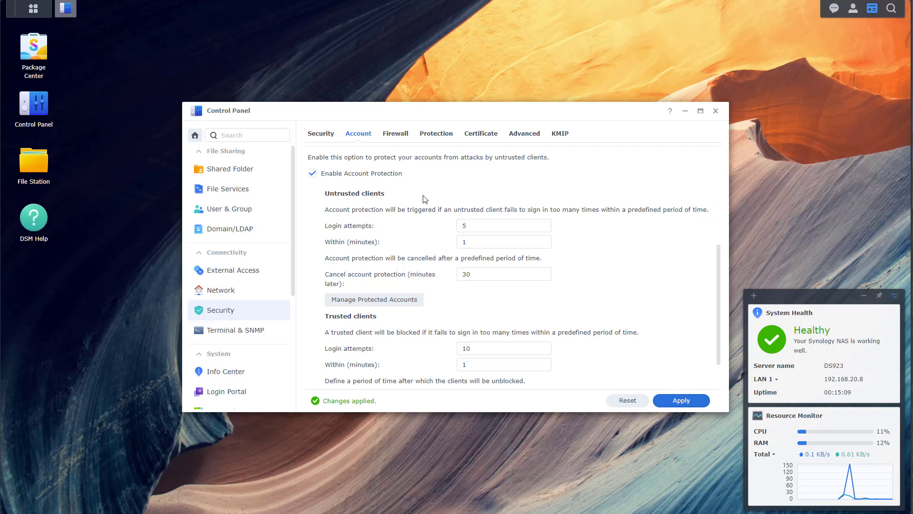
left_click(395, 139)
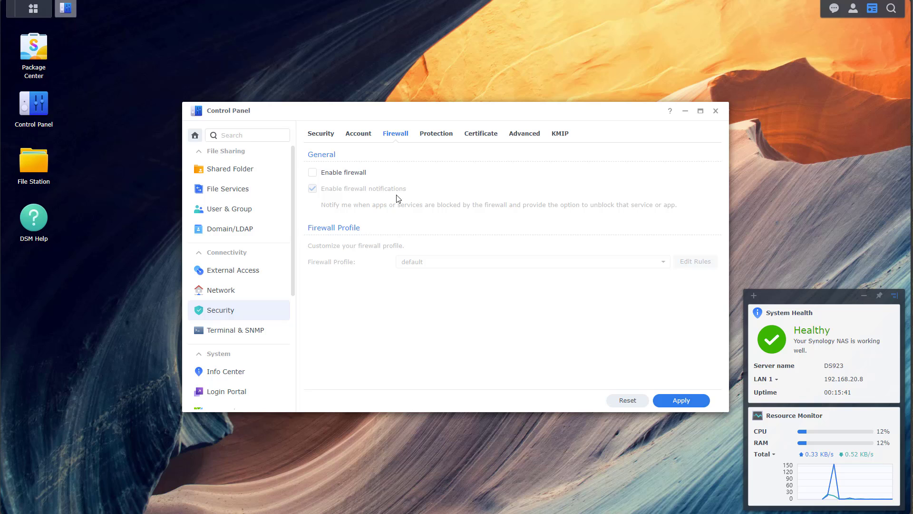
Step: Enable Denial-of-Service protection for LAN 1 on the Protection tab and apply it
left_click(446, 139)
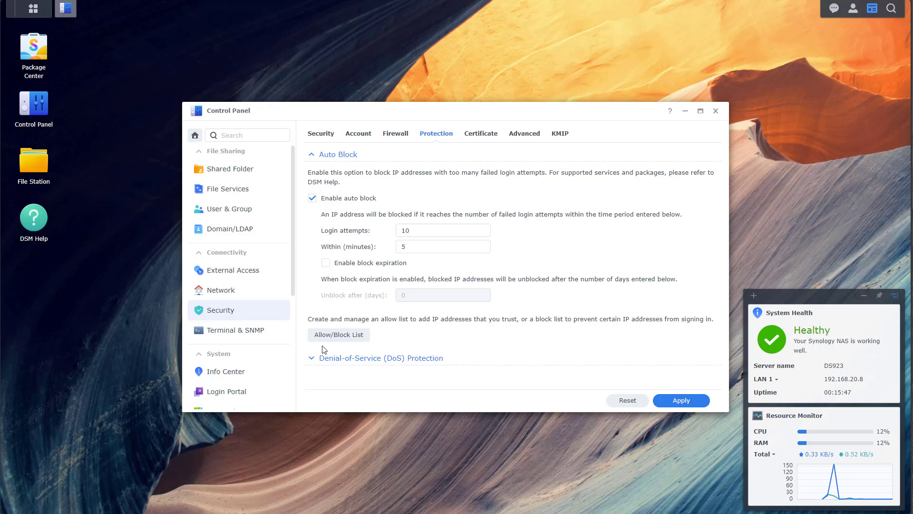
left_click(312, 358)
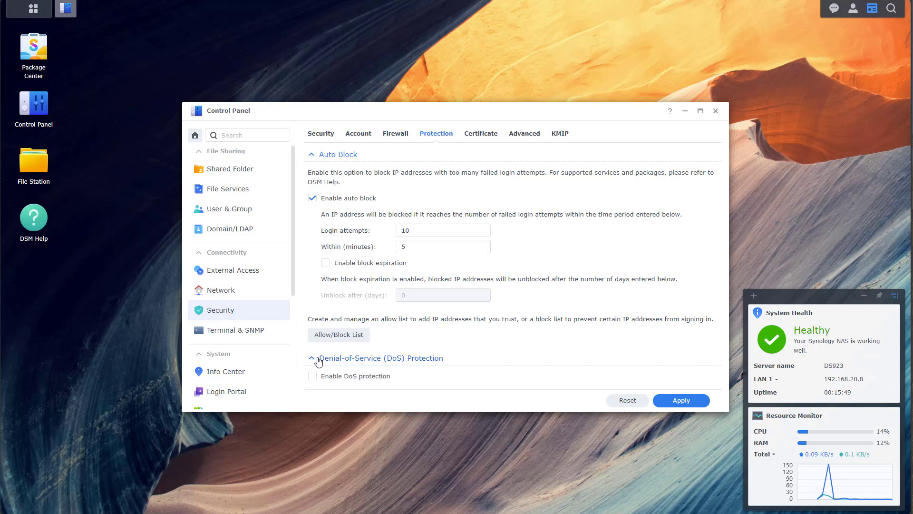
left_click(350, 373)
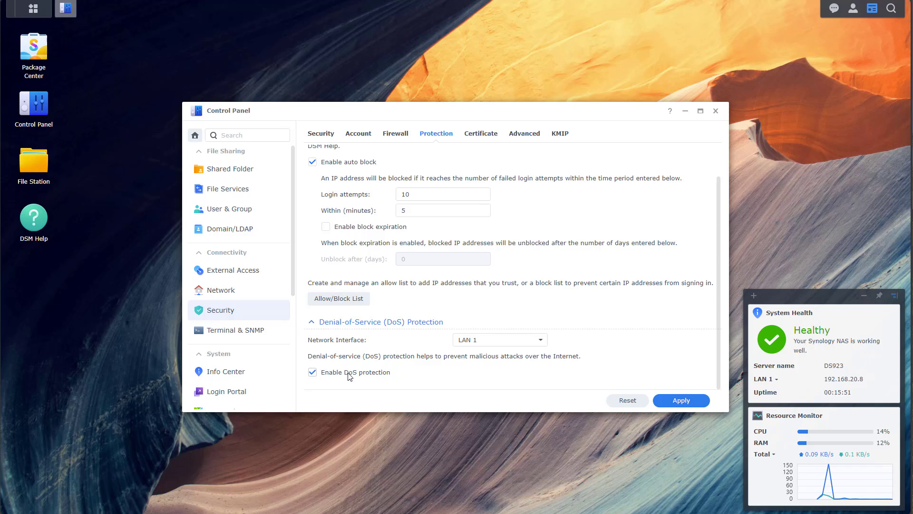
left_click(676, 400)
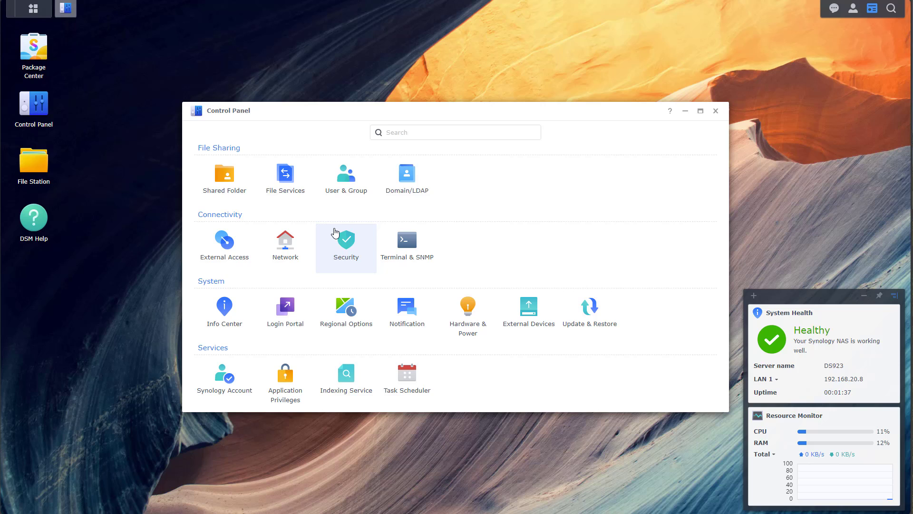
Step: Start a new shared folder named 'Demo' on Volume 1
left_click(239, 189)
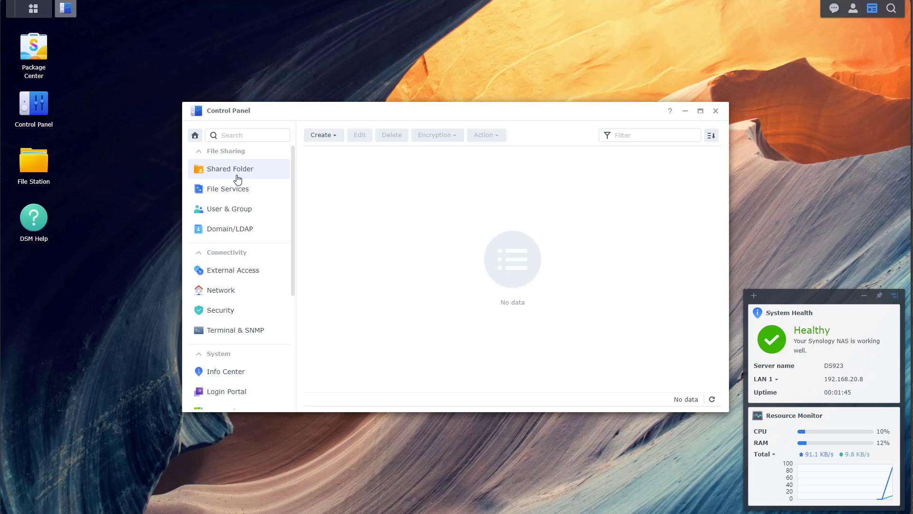
left_click(327, 138)
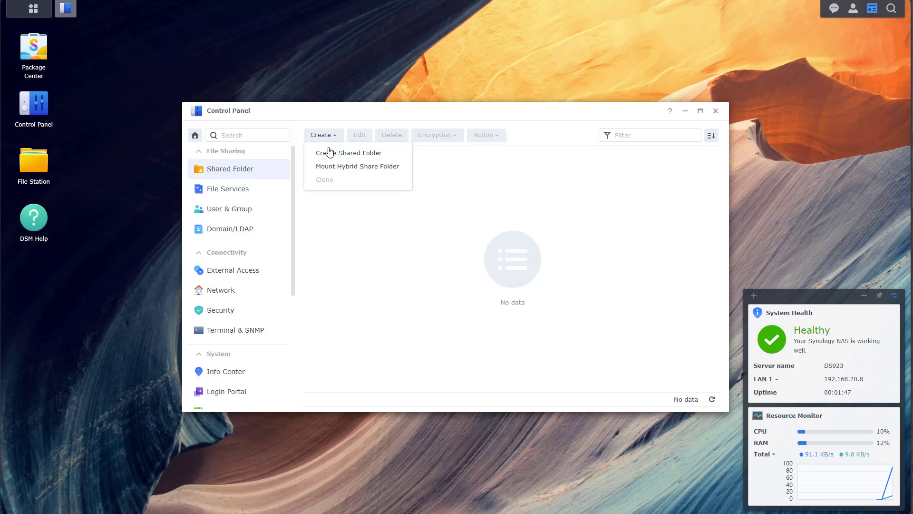
left_click(349, 153)
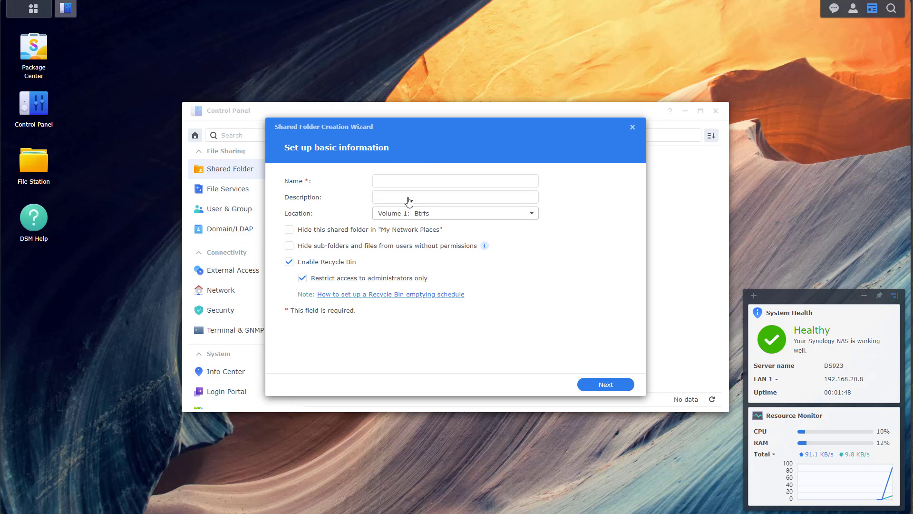
left_click(435, 180)
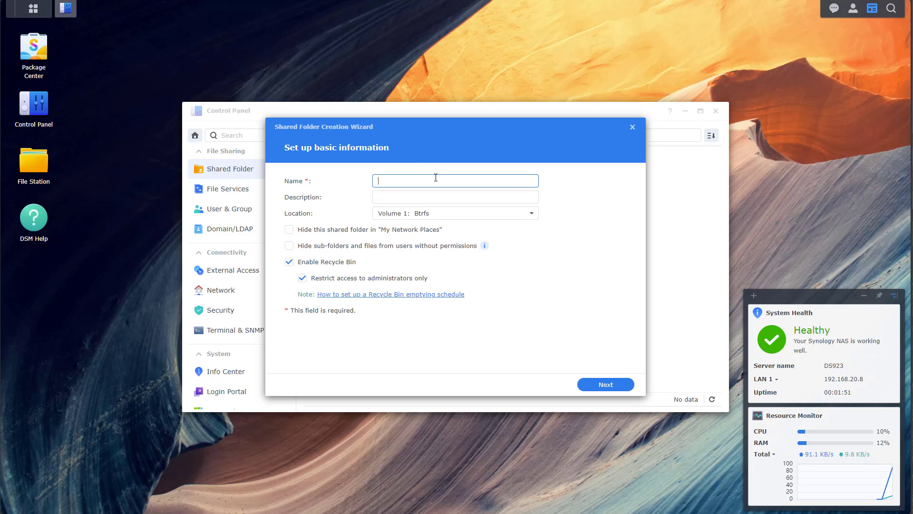
type("Demo")
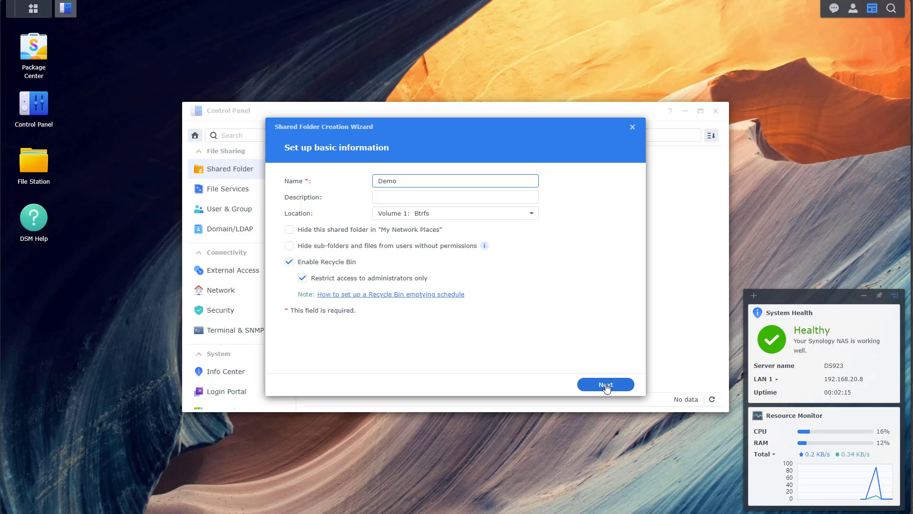
left_click(606, 385)
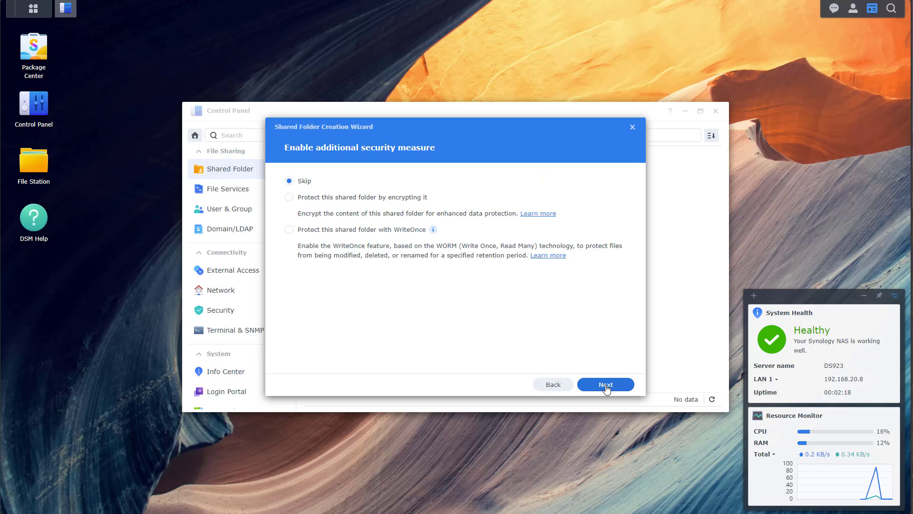
Step: Skip extra security, enable data checksum and file compression, and finish creating Demo
left_click(606, 387)
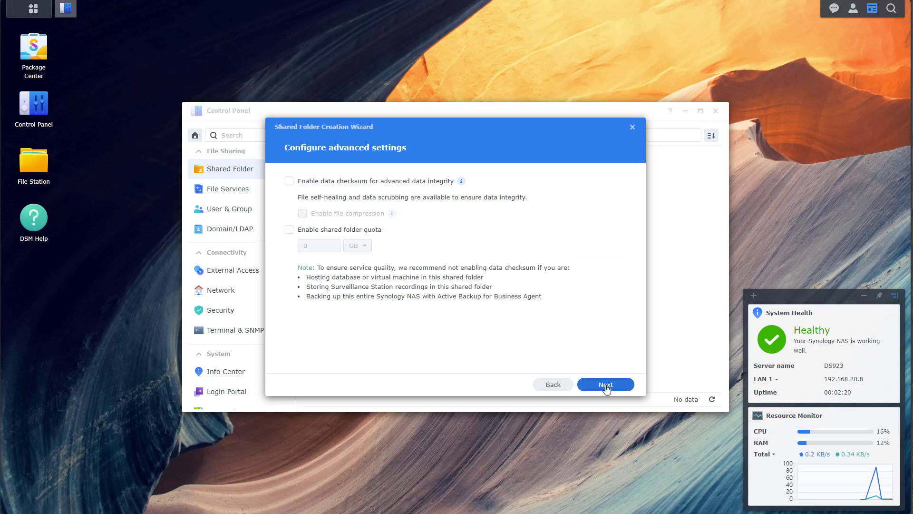
left_click(341, 183)
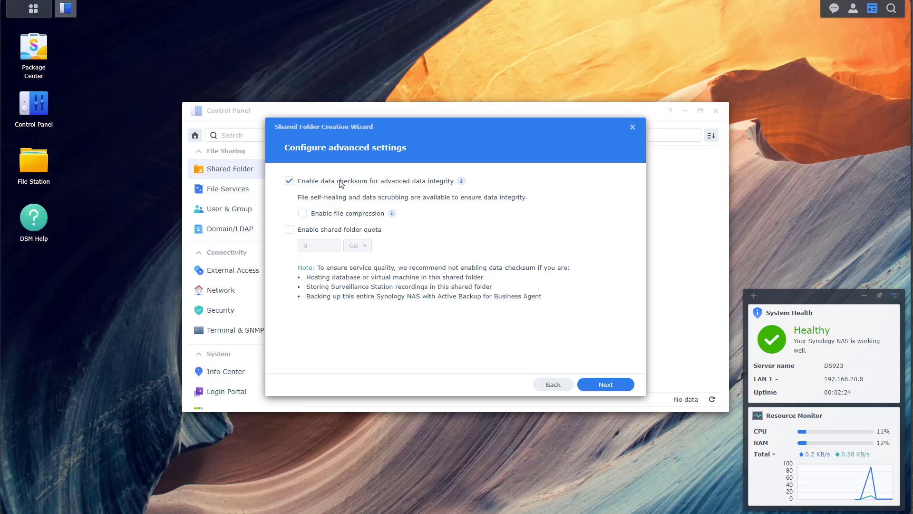
left_click(337, 218)
left_click(610, 385)
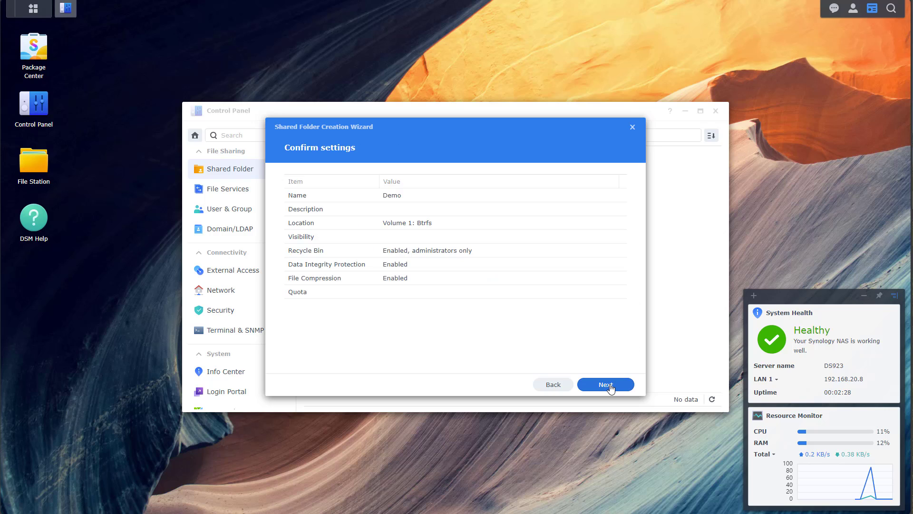
left_click(610, 386)
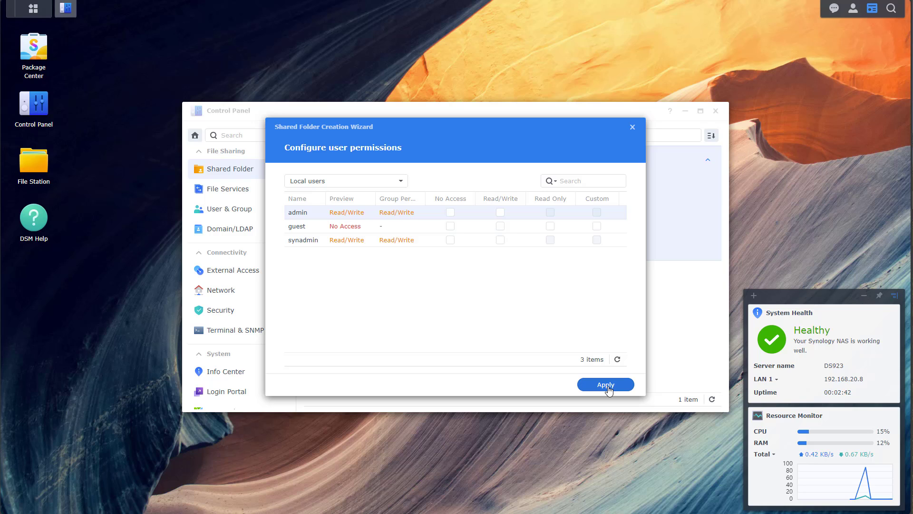
left_click(605, 384)
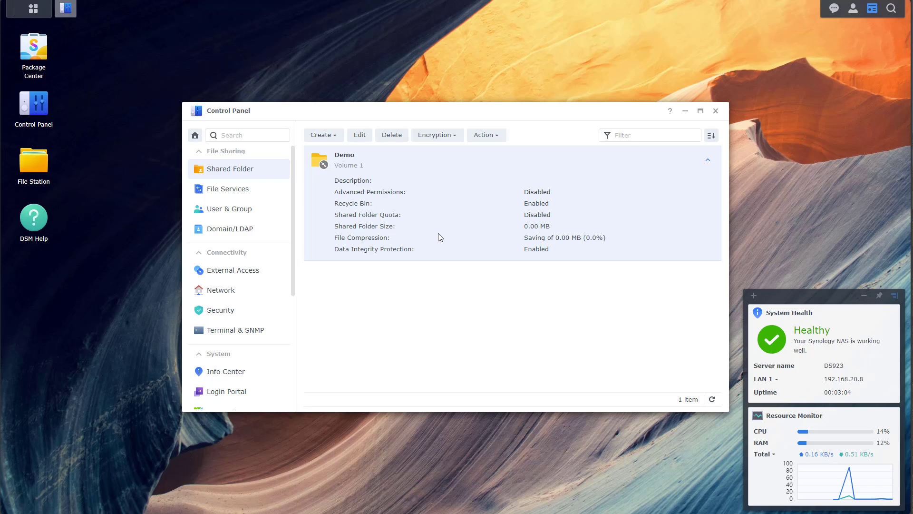
Step: Start a new user in User & Group, entering its user name and the password twice
left_click(240, 211)
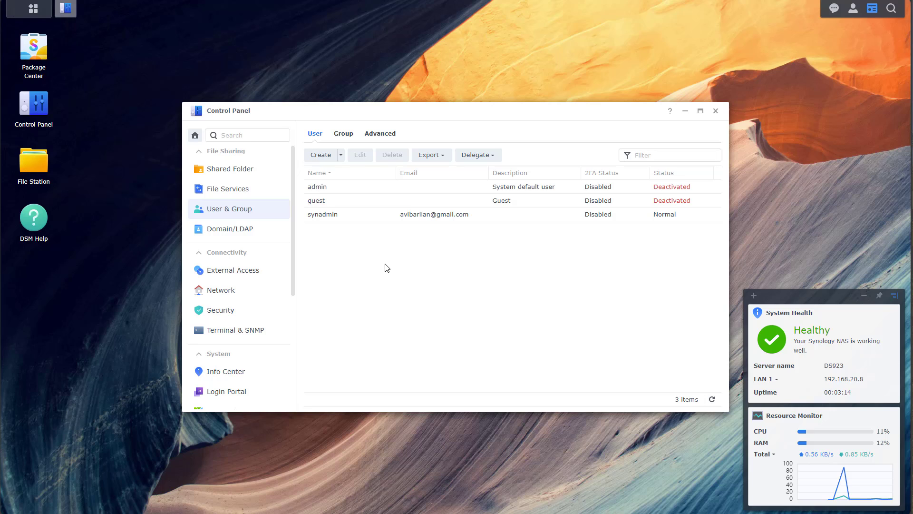
left_click(323, 161)
left_click(462, 181)
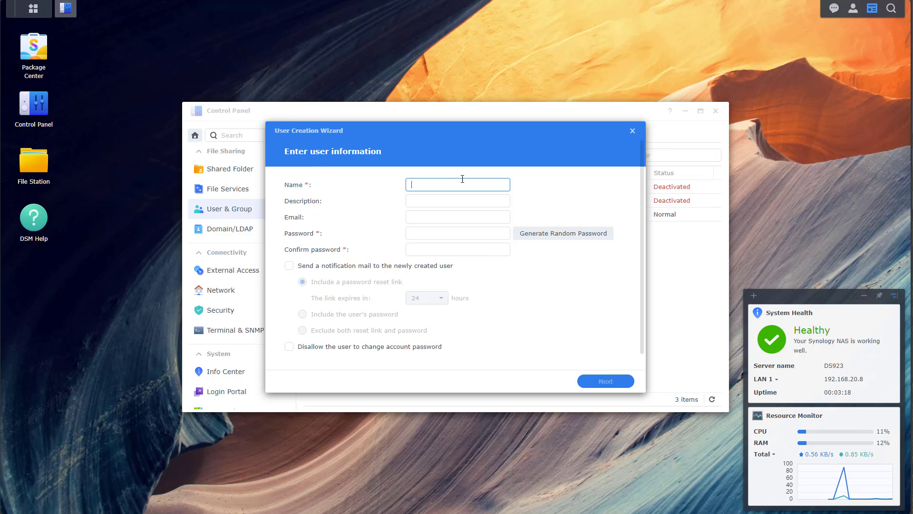
type("Demo123")
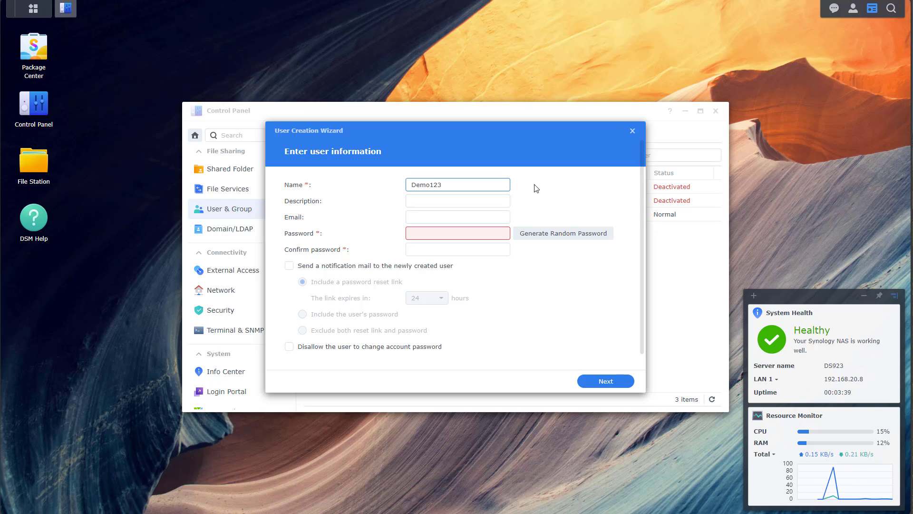
left_click(448, 237)
type("********")
key("Tab")
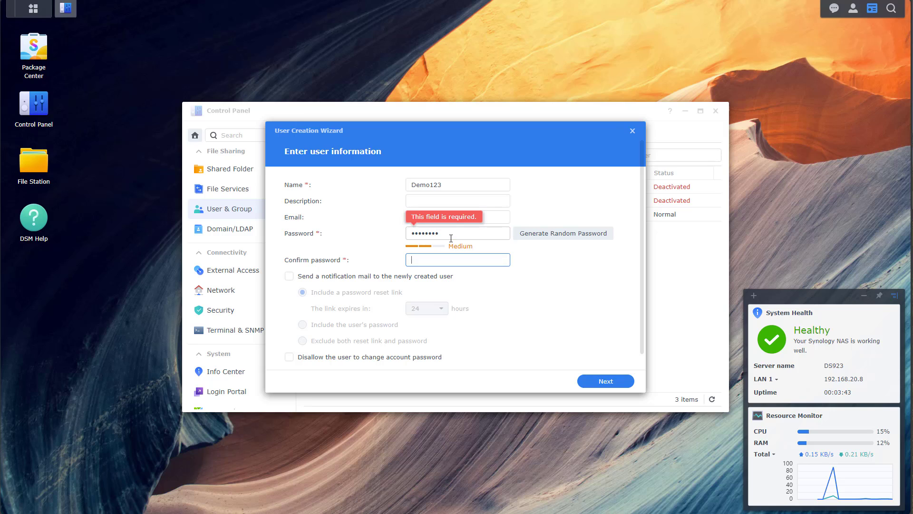
type("********")
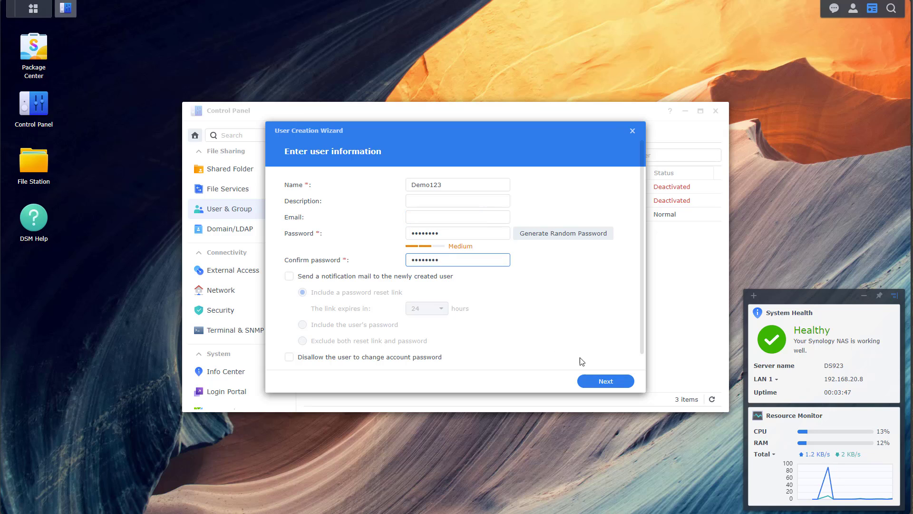
left_click(596, 384)
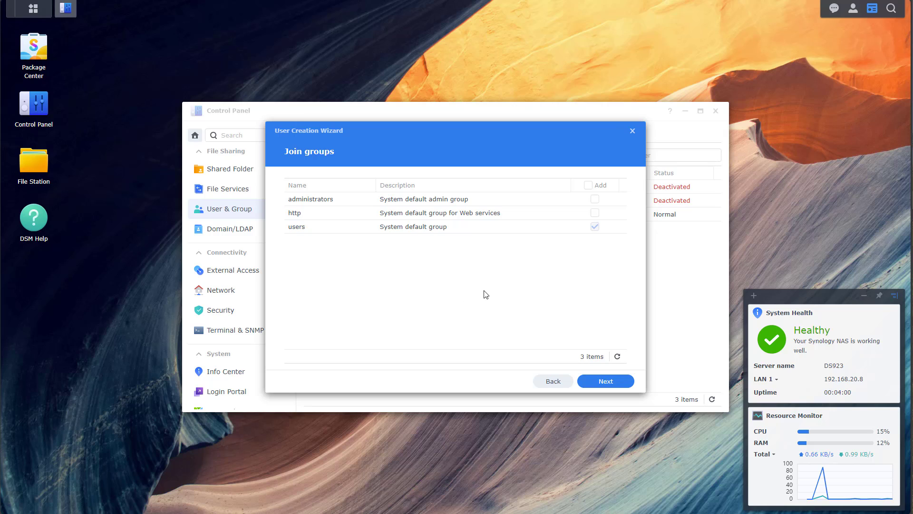
Step: Toggle administrators group membership and set the user's Demo share access to read only
left_click(596, 199)
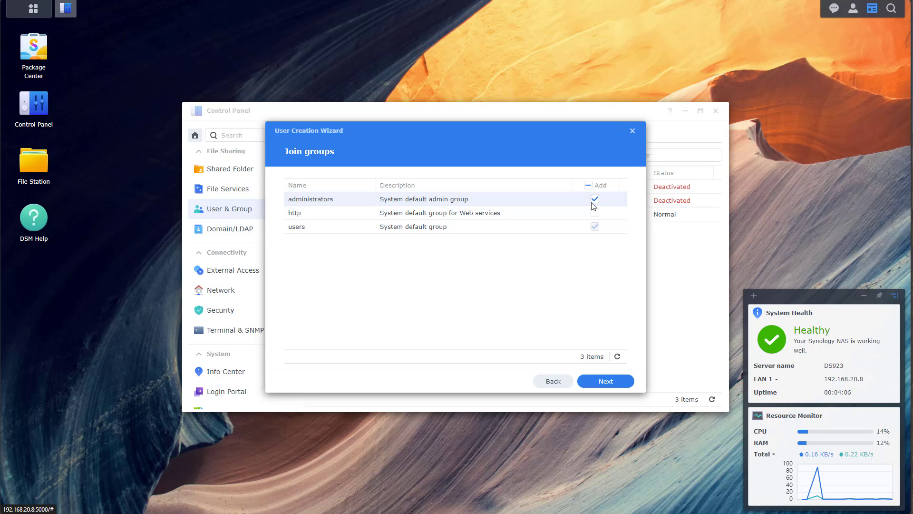
left_click(596, 384)
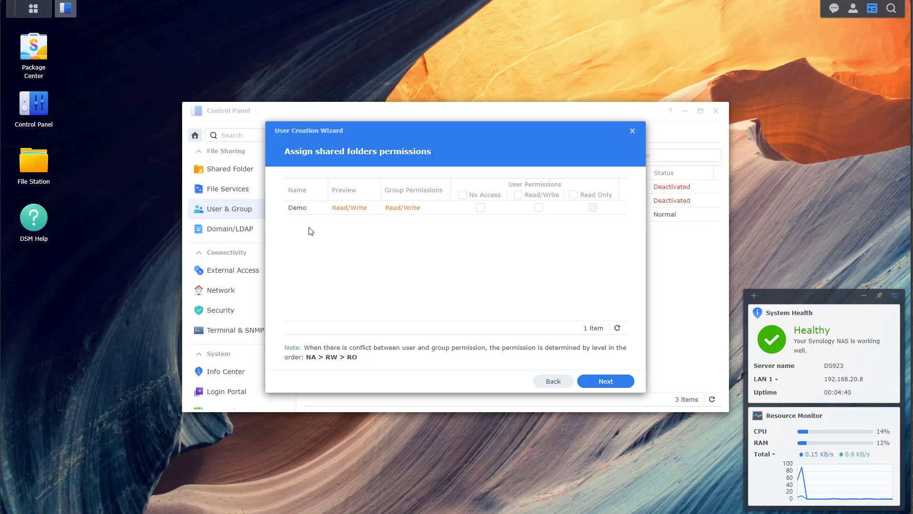
left_click(551, 380)
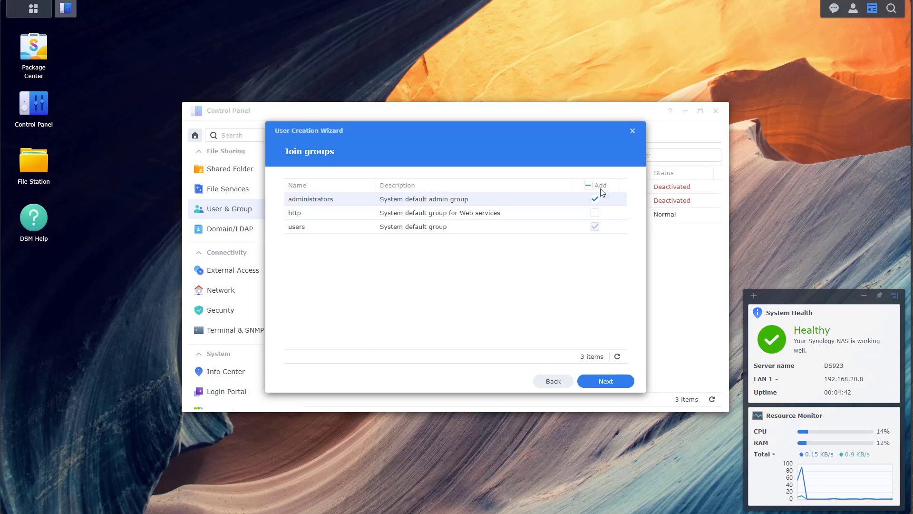
left_click(594, 198)
left_click(600, 380)
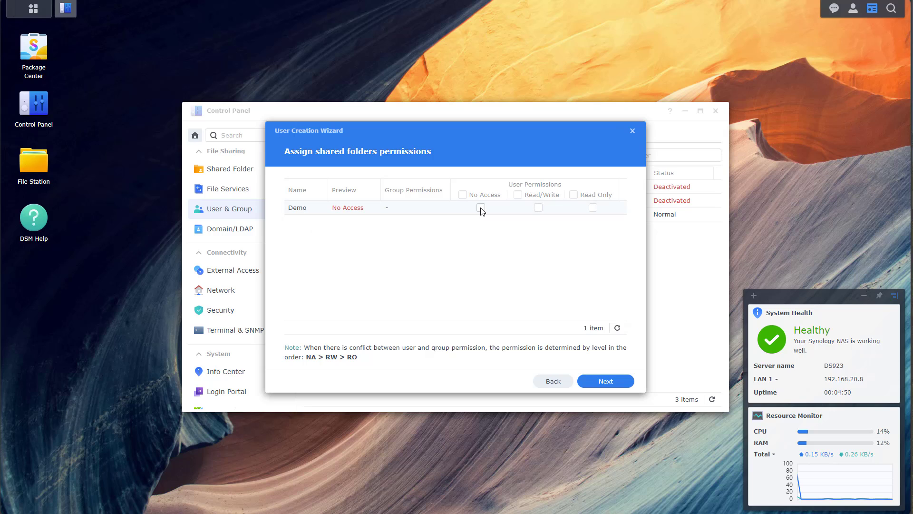
left_click(539, 208)
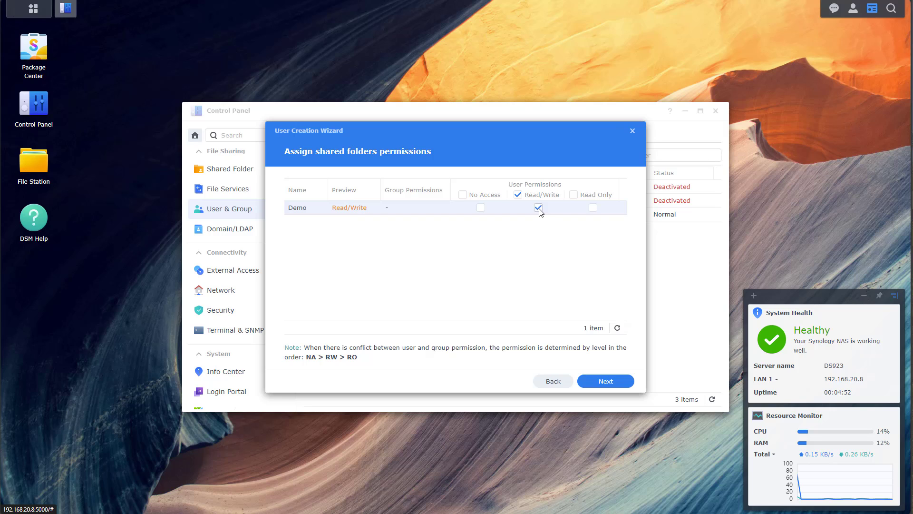
left_click(539, 207)
left_click(592, 207)
Step: Add the user to administrators, finish the wizard with default remaining settings, and close Control Panel
left_click(551, 381)
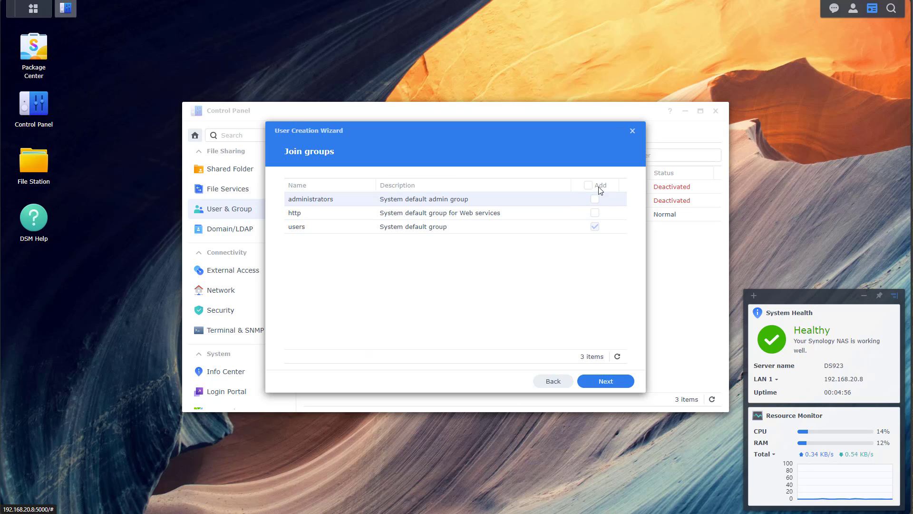
left_click(595, 199)
left_click(598, 384)
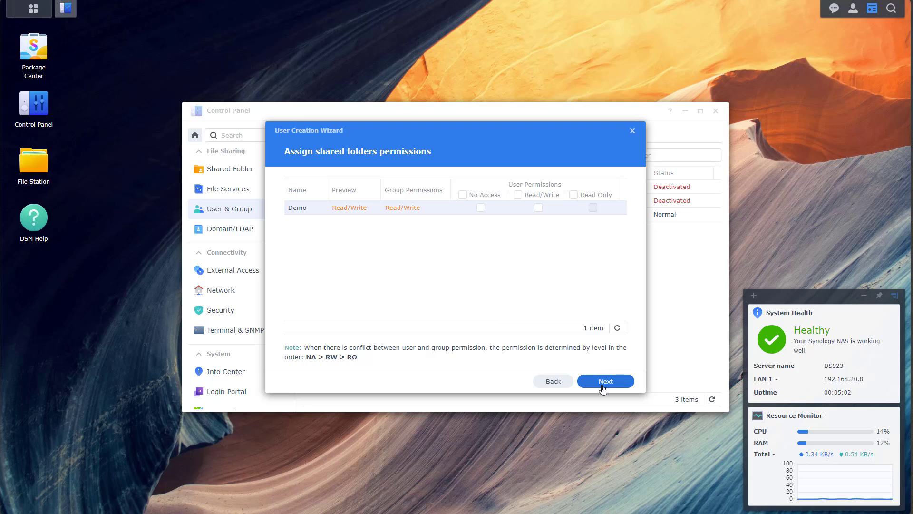
left_click(620, 385)
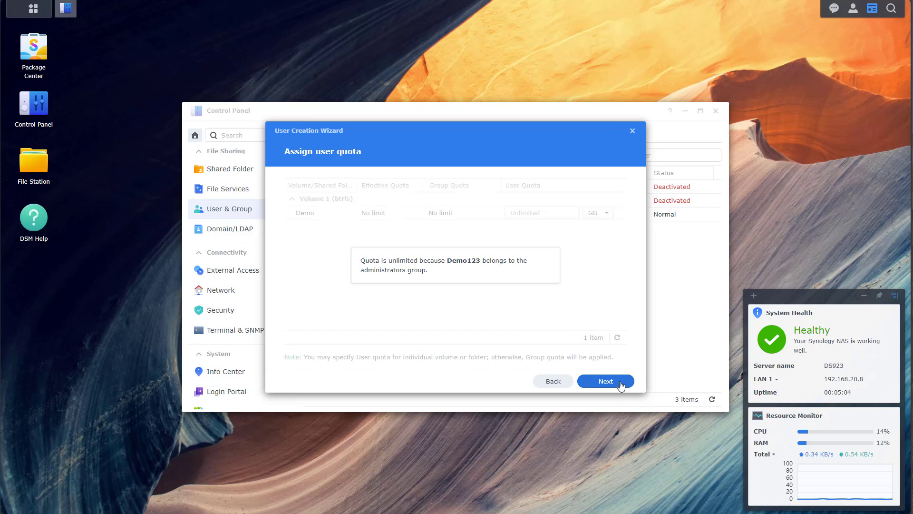
left_click(620, 384)
left_click(620, 384)
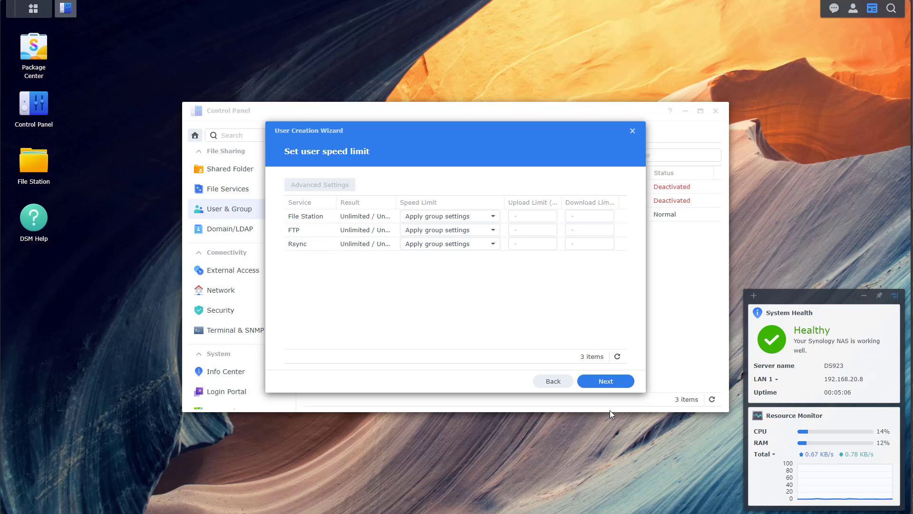
left_click(614, 386)
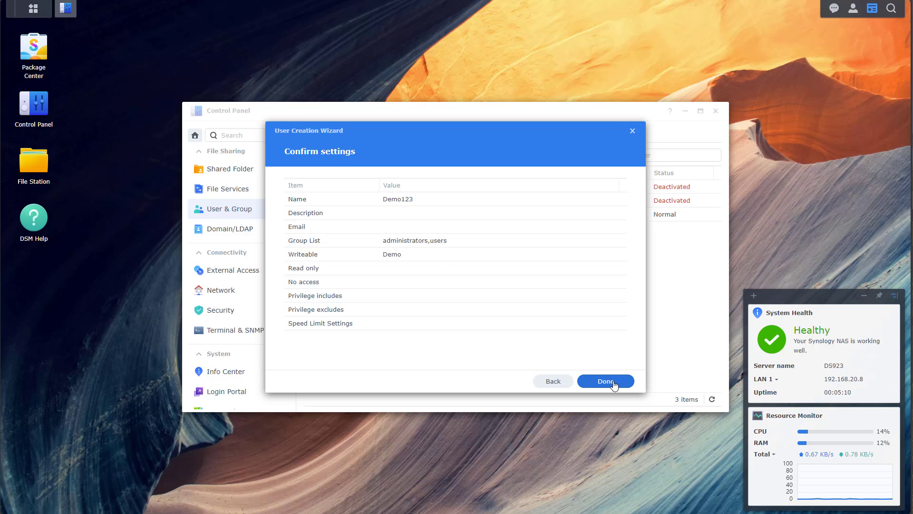
left_click(614, 385)
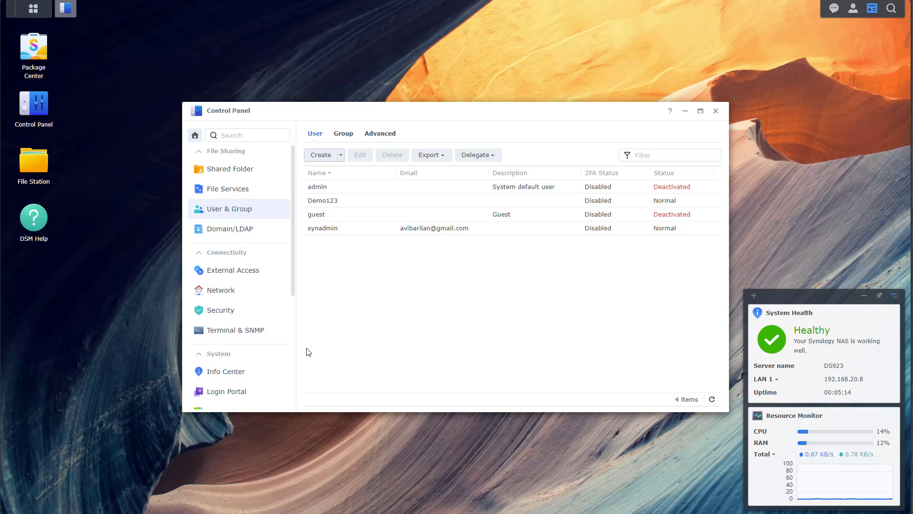
left_click(345, 200)
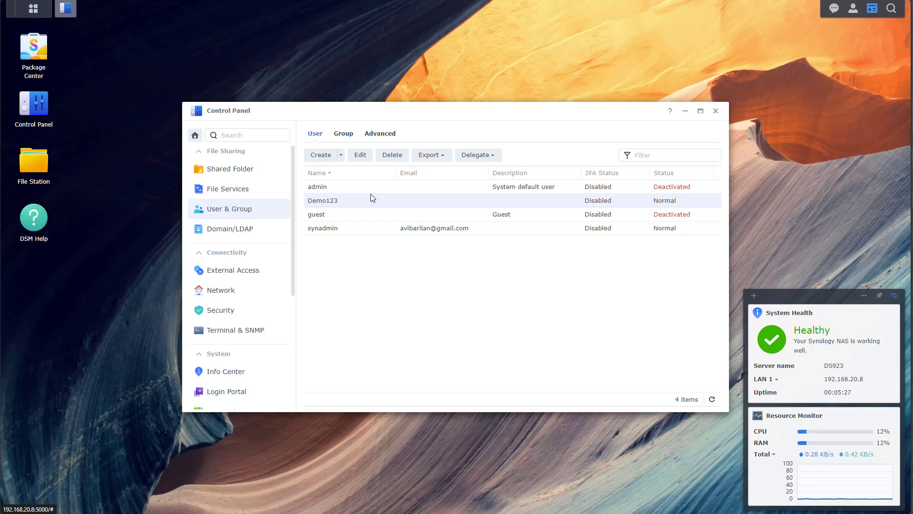
left_click(715, 112)
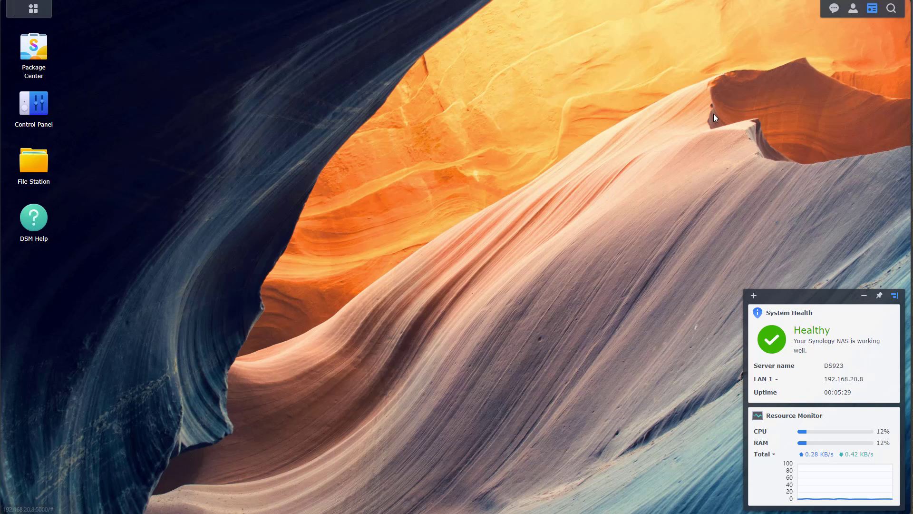
Step: Install Snapshot Replication from Package Center and accept installing its Replication Service dependency
left_click(42, 49)
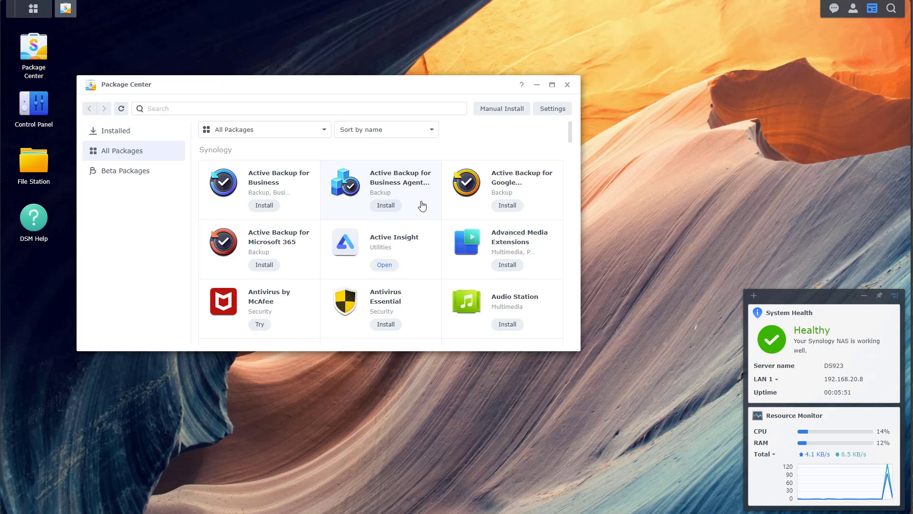
scroll(422, 205, "down", 1)
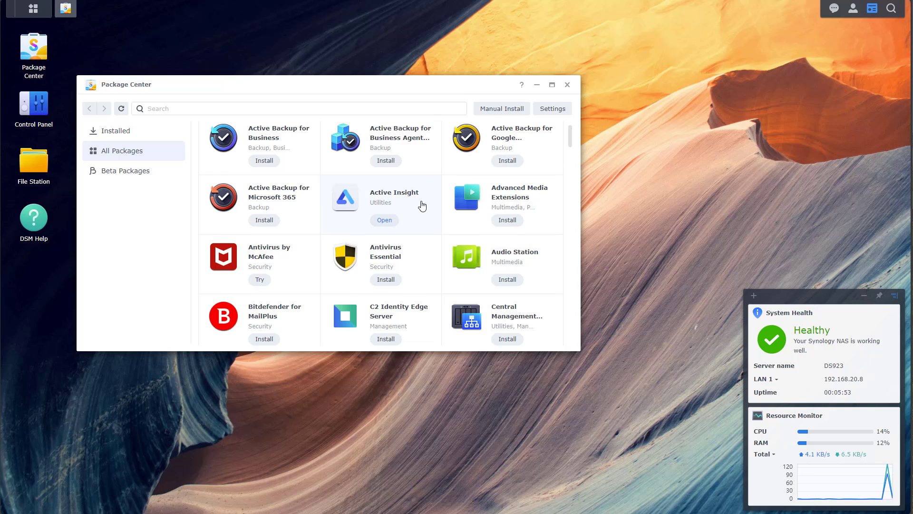
scroll(422, 205, "down", 1)
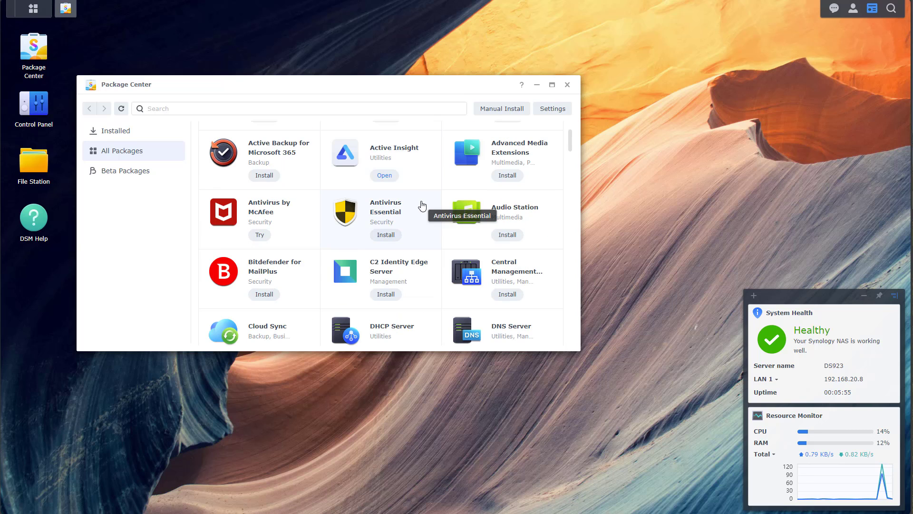
scroll(422, 206, "down", 6)
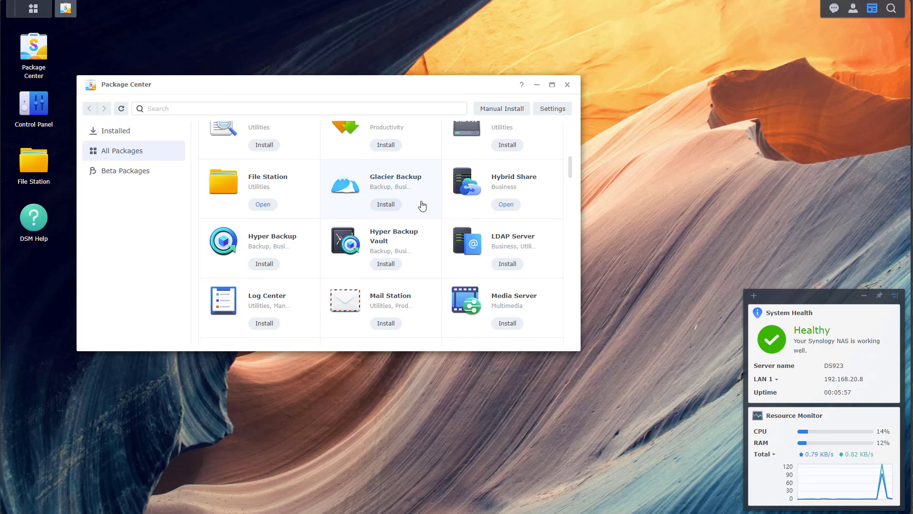
scroll(430, 214, "down", 4)
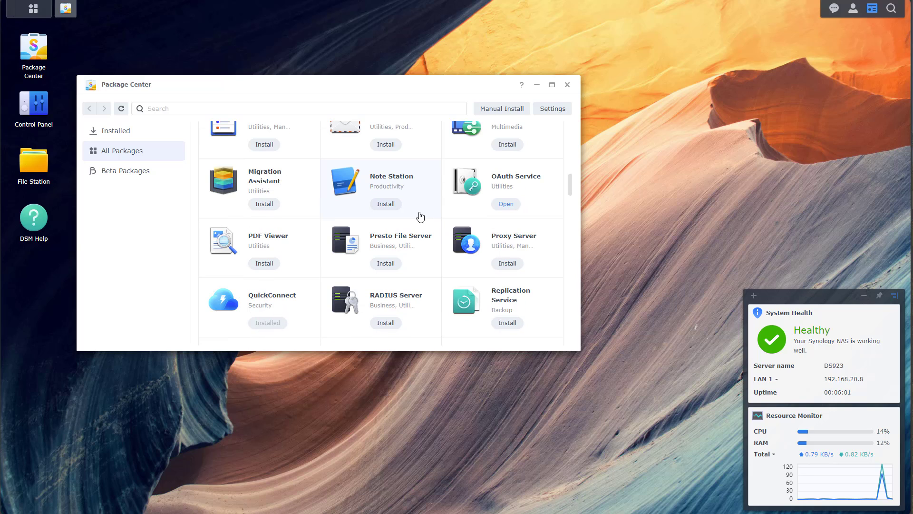
scroll(420, 217, "down", 1)
scroll(420, 217, "down", 2)
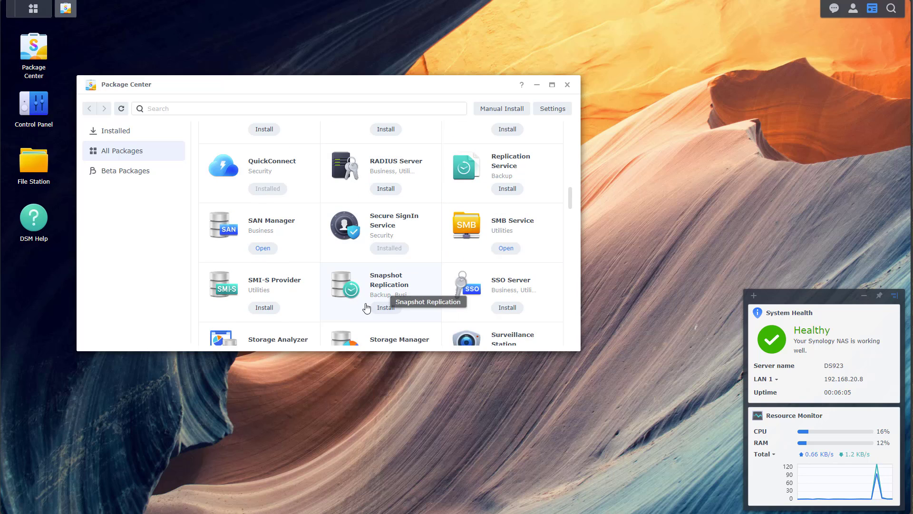
left_click(386, 308)
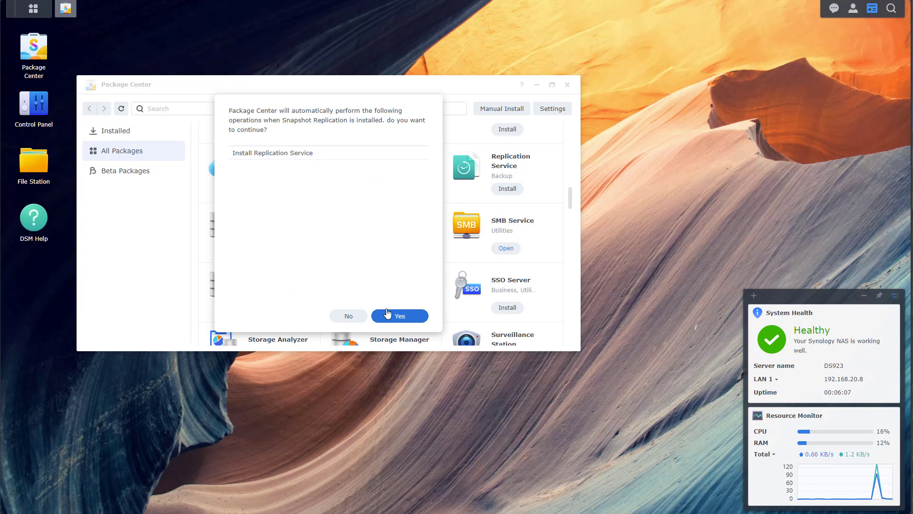
left_click(389, 314)
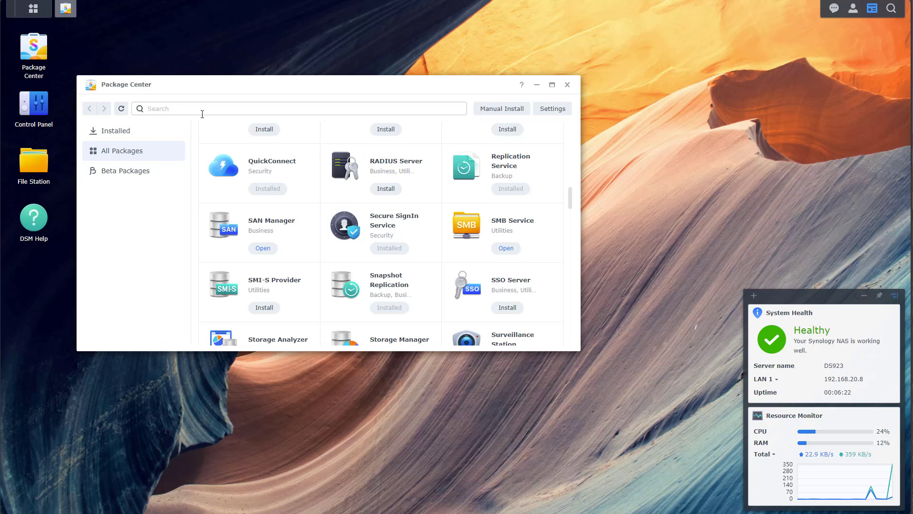
Step: Launch Snapshot Replication, permanently dismiss the performance tip, and view shared-folder snapshots
left_click(33, 10)
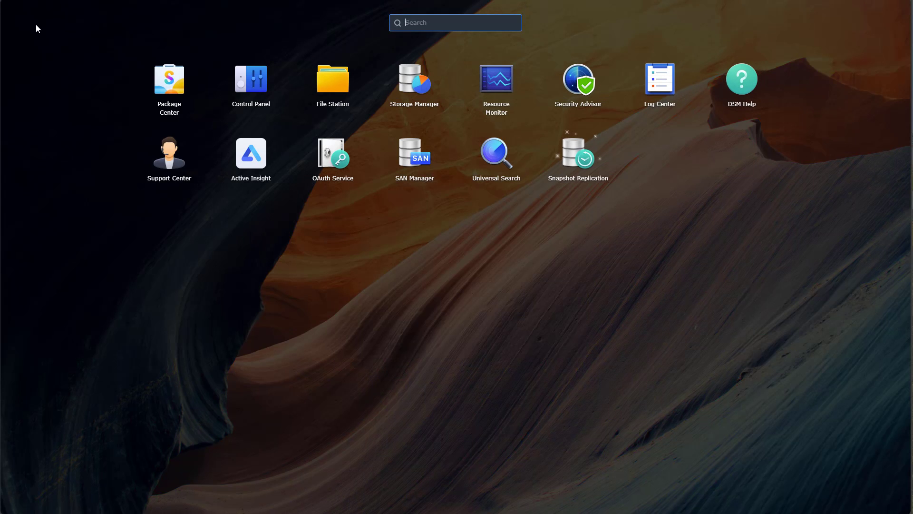
left_click(584, 159)
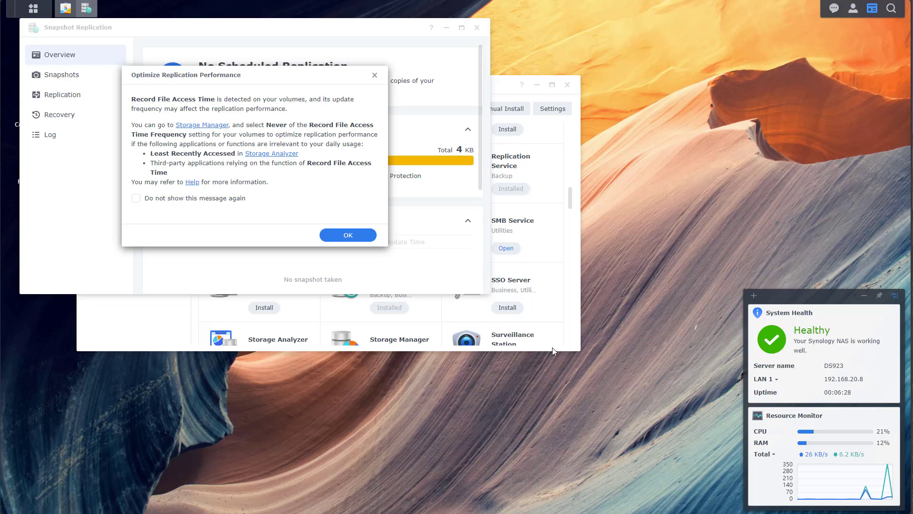
left_click(175, 200)
left_click(346, 235)
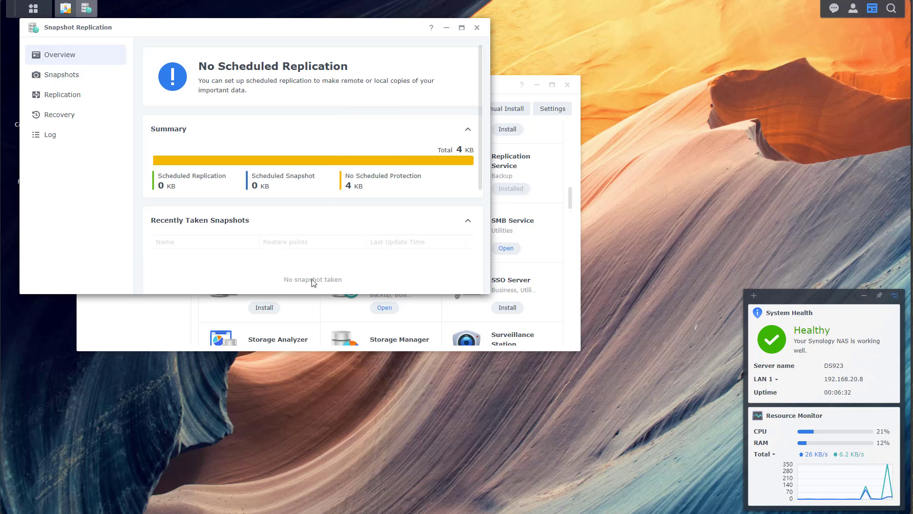
left_click(74, 79)
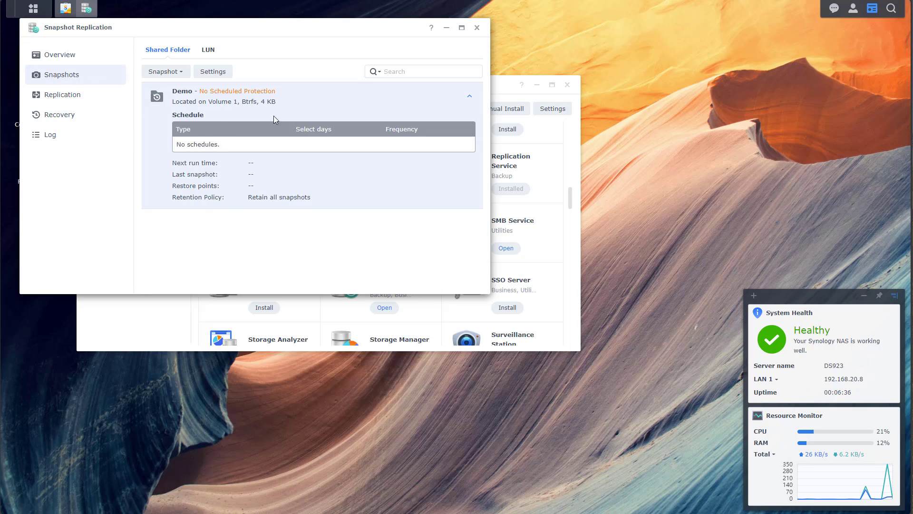
Step: Enable a daily snapshot schedule for the Demo share with the first run at 01:00
left_click(217, 72)
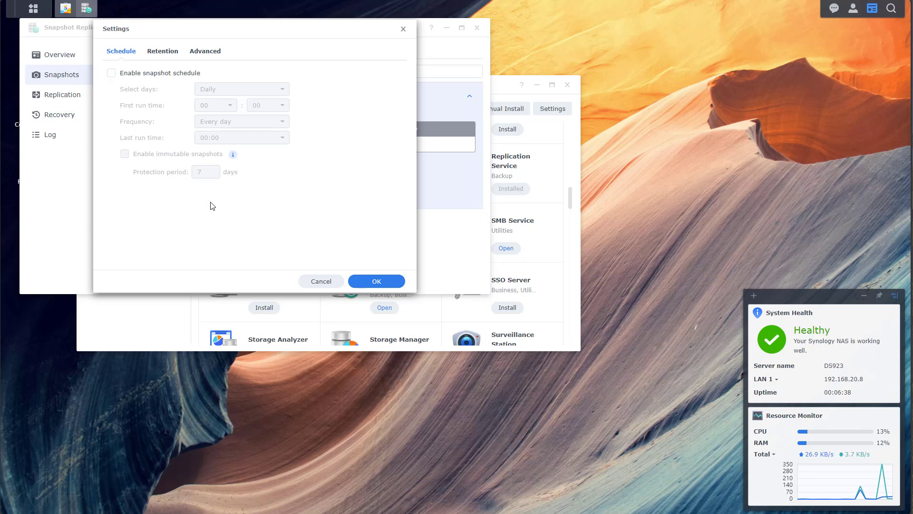
left_click(136, 77)
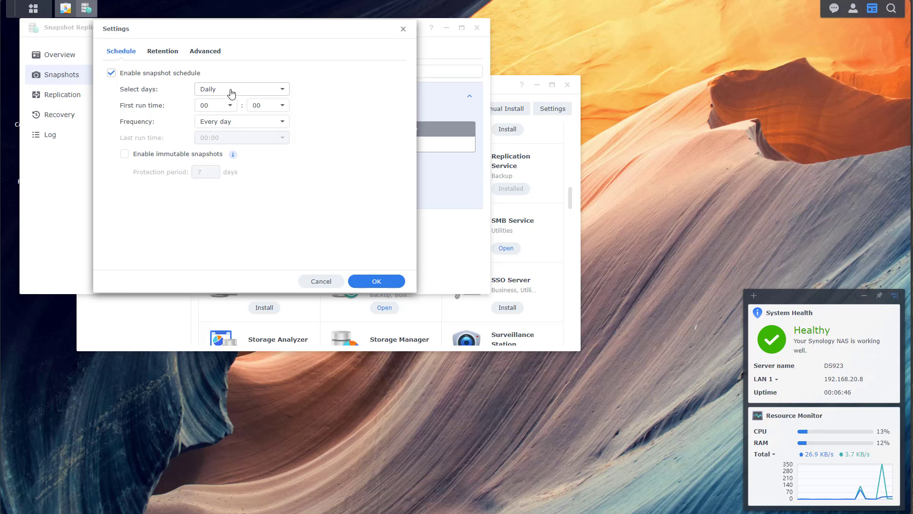
left_click(223, 106)
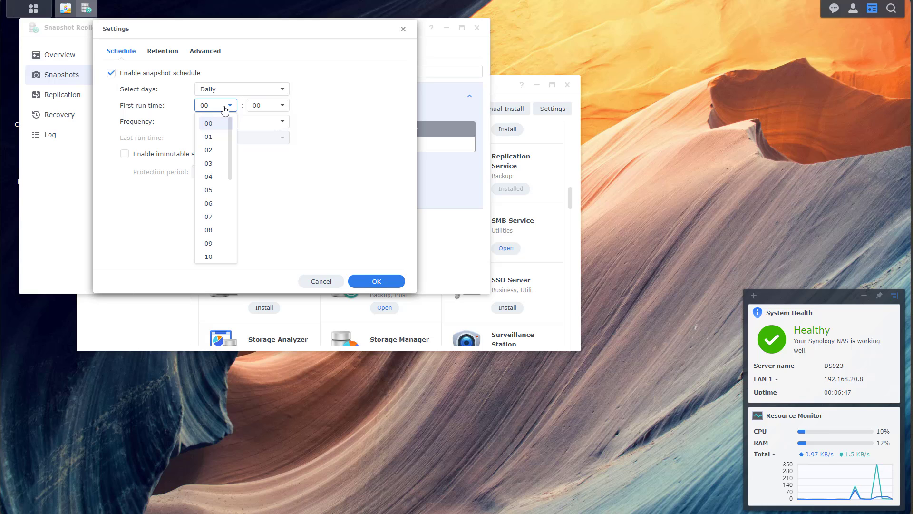
left_click(215, 138)
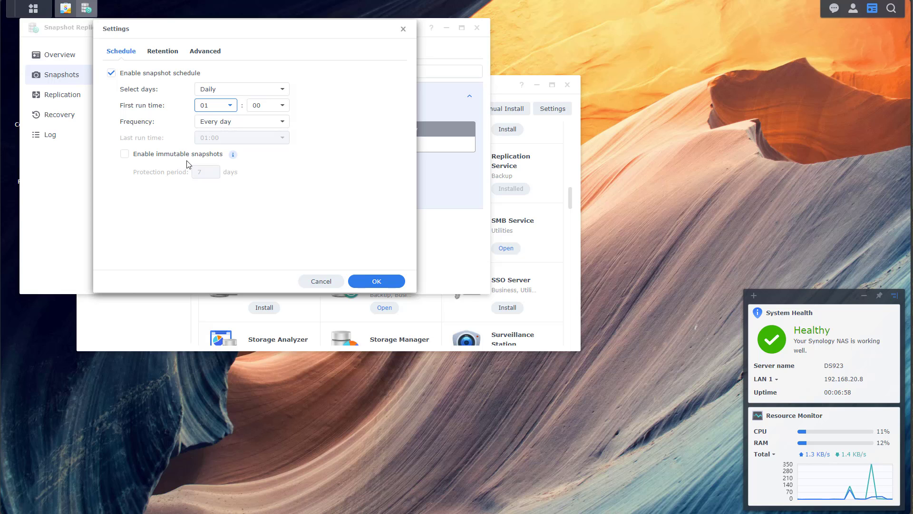
Step: Turn on a retention policy keeping the 7 latest snapshots and save the settings
left_click(164, 53)
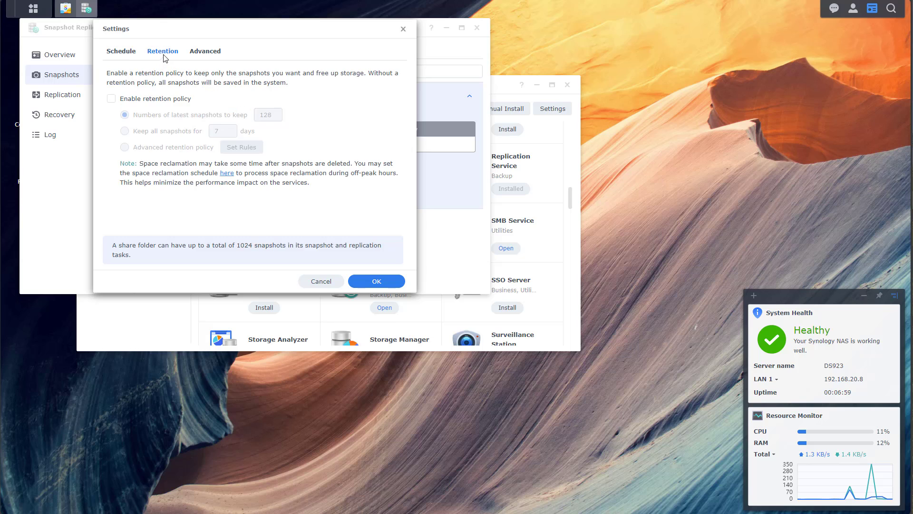
left_click(134, 100)
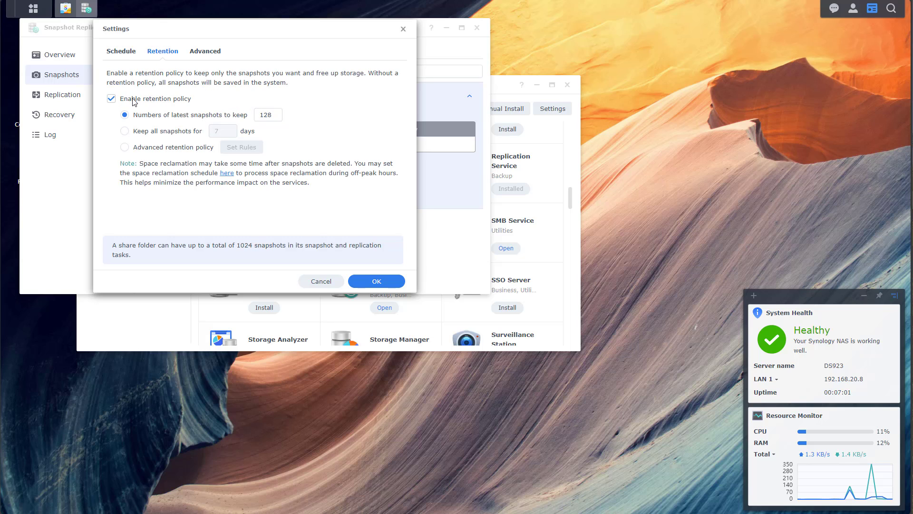
double_click(266, 116)
type("7")
left_click(309, 213)
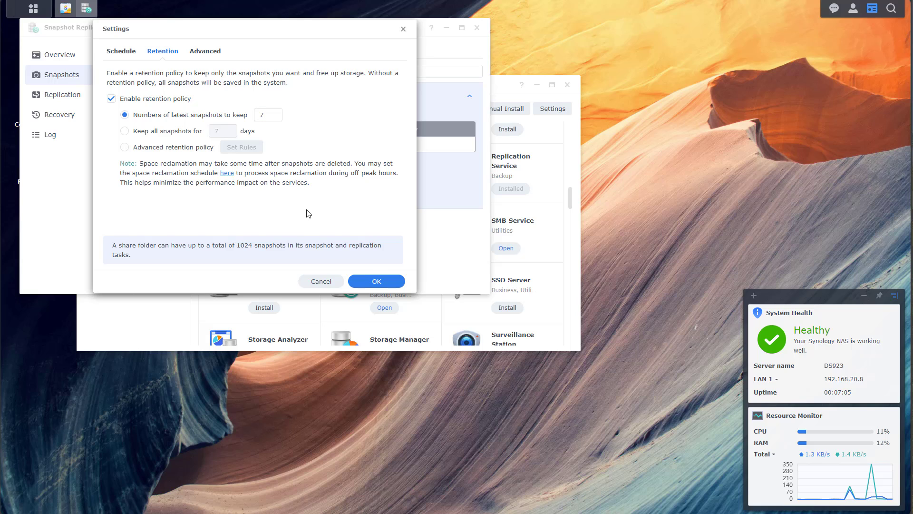
left_click(376, 283)
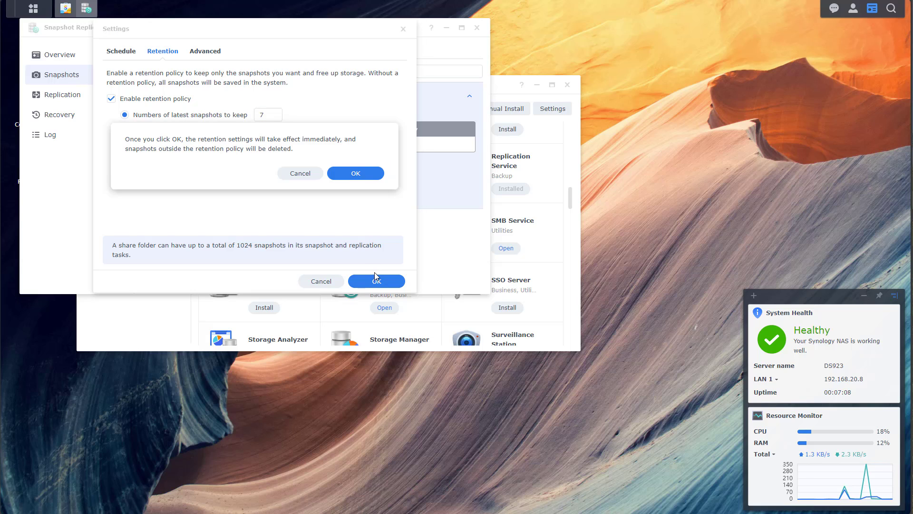
left_click(369, 177)
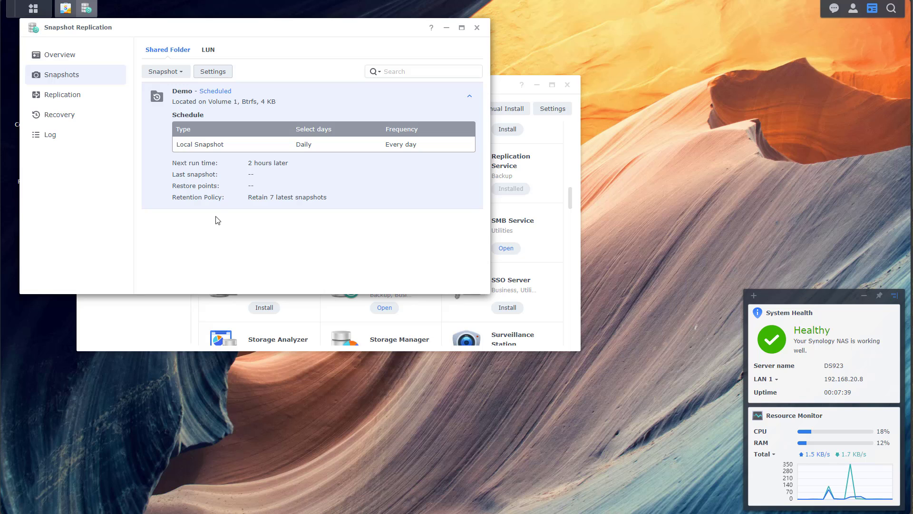
Step: Check the Replication page, then open the Snapshot actions menu for the Demo share
left_click(88, 103)
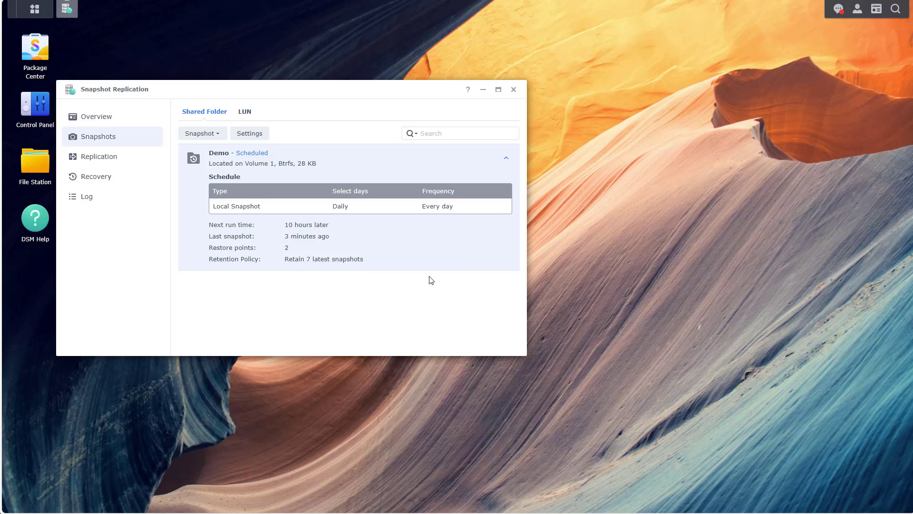
left_click(215, 137)
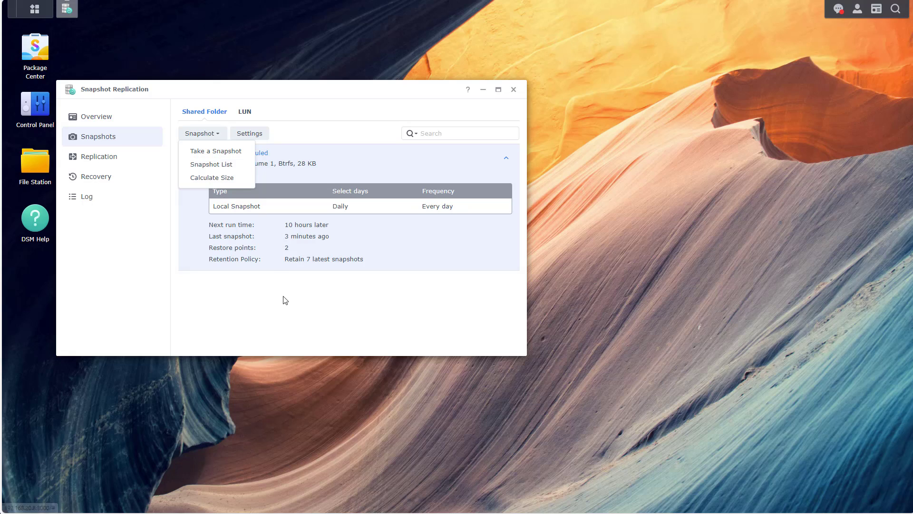
Step: Delete dfdsgffds.txt from the Demo share in File Station, then close File Station
left_click(31, 173)
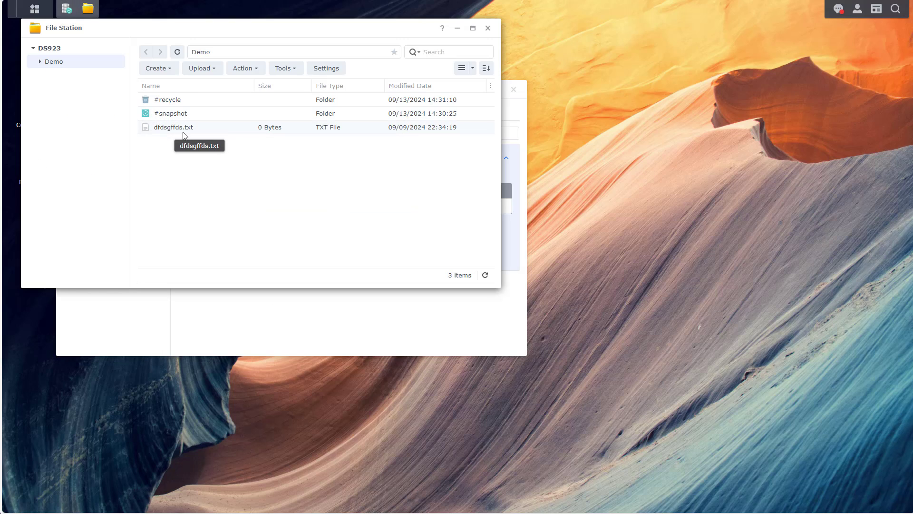
right_click(159, 131)
left_click(181, 279)
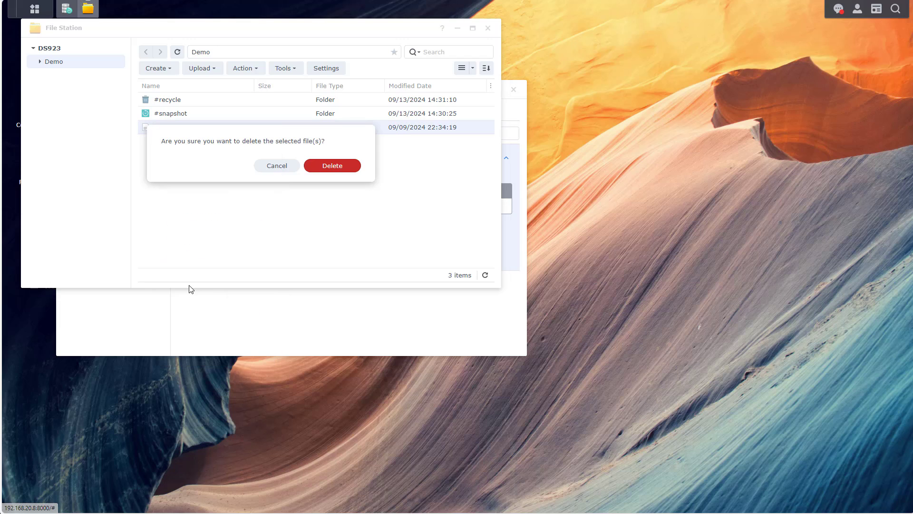
left_click(315, 169)
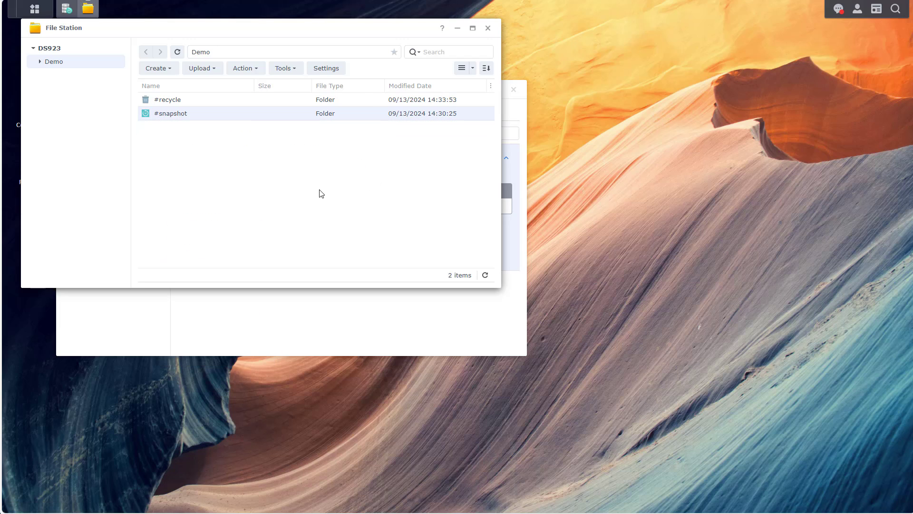
left_click(489, 29)
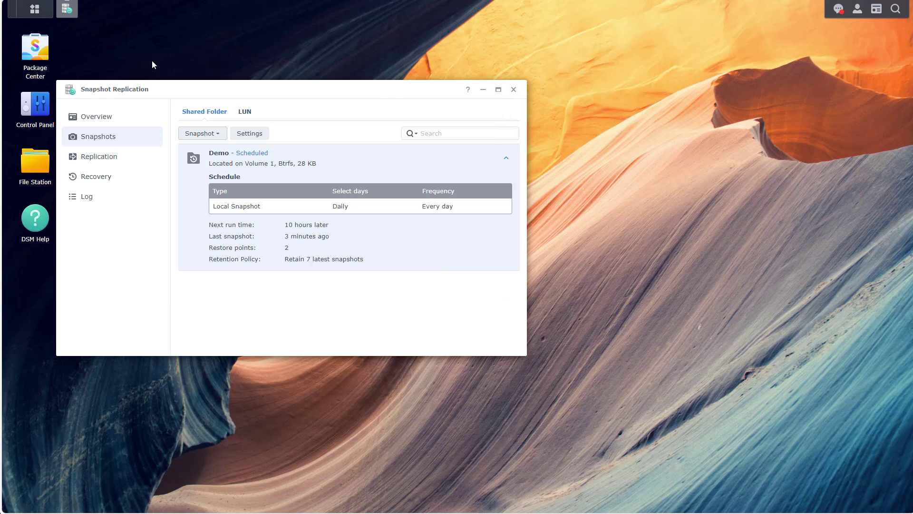
Step: Open recovery for the Demo share and browse the files in the demo snap snapshot
left_click(104, 179)
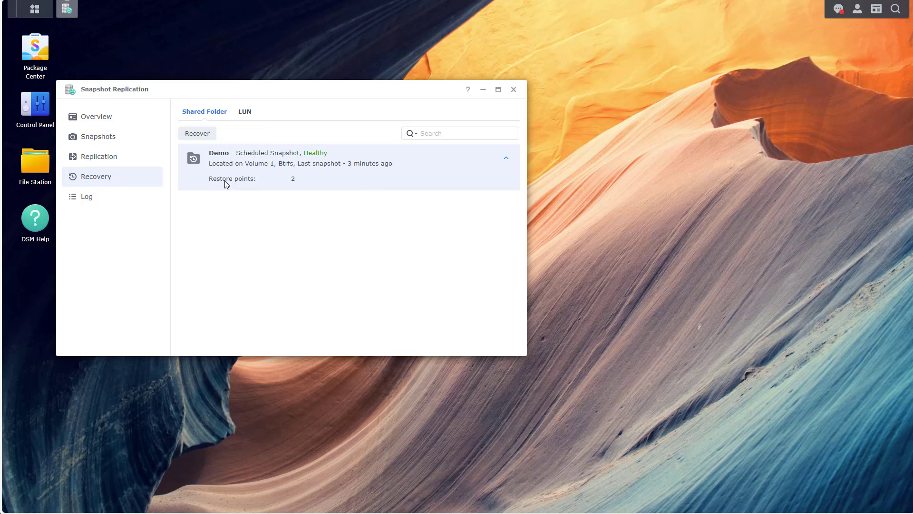
left_click(202, 137)
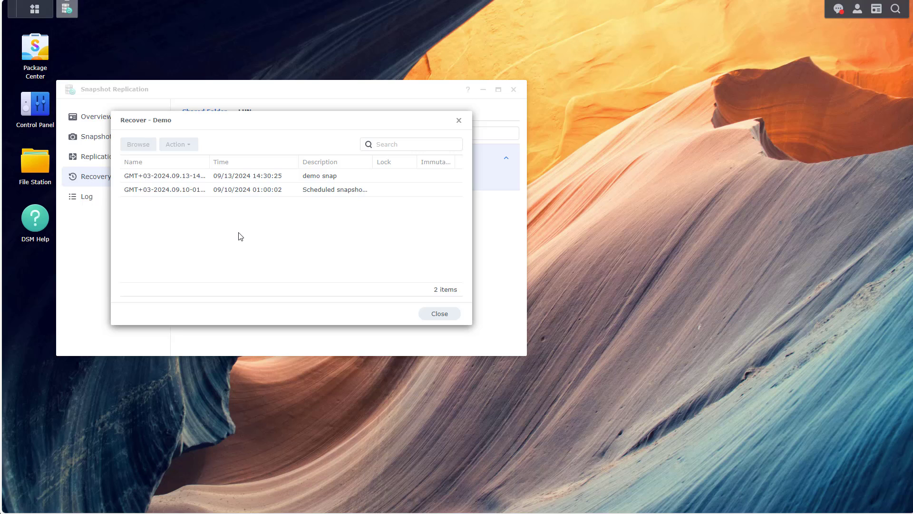
left_click(186, 177)
left_click(193, 148)
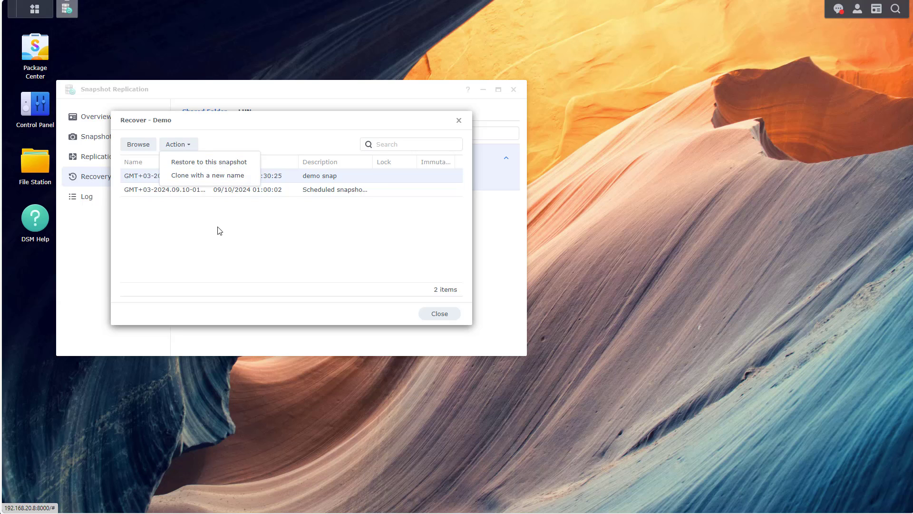
left_click(226, 252)
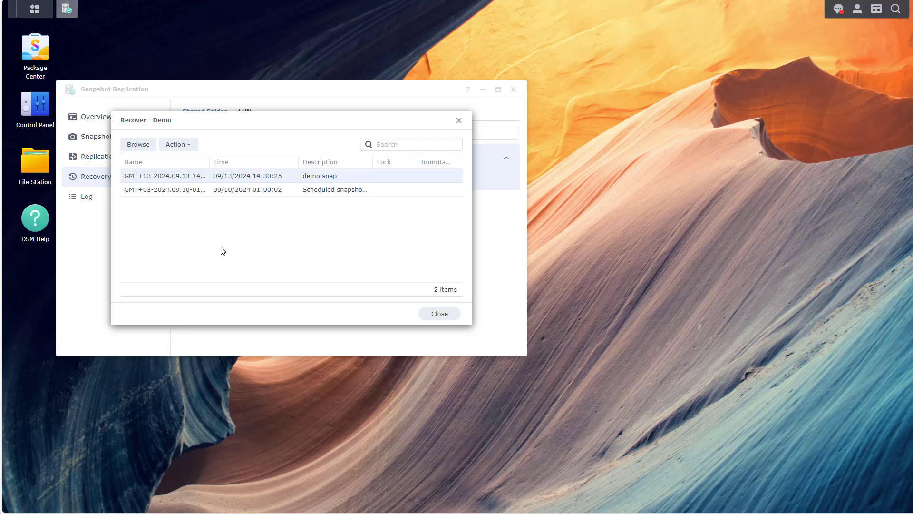
left_click(144, 145)
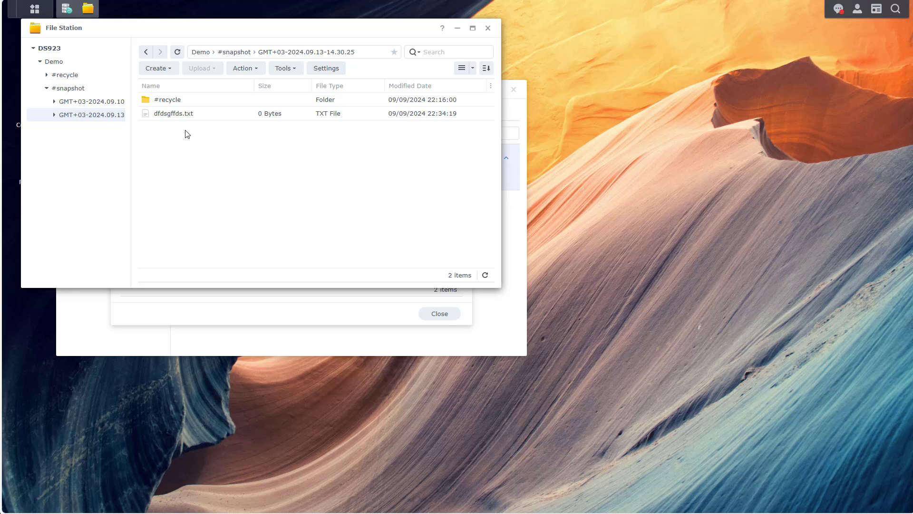
Step: Copy dfdsgffds.txt from the snapshot back into the Demo share and close the recovery windows
left_click(211, 115)
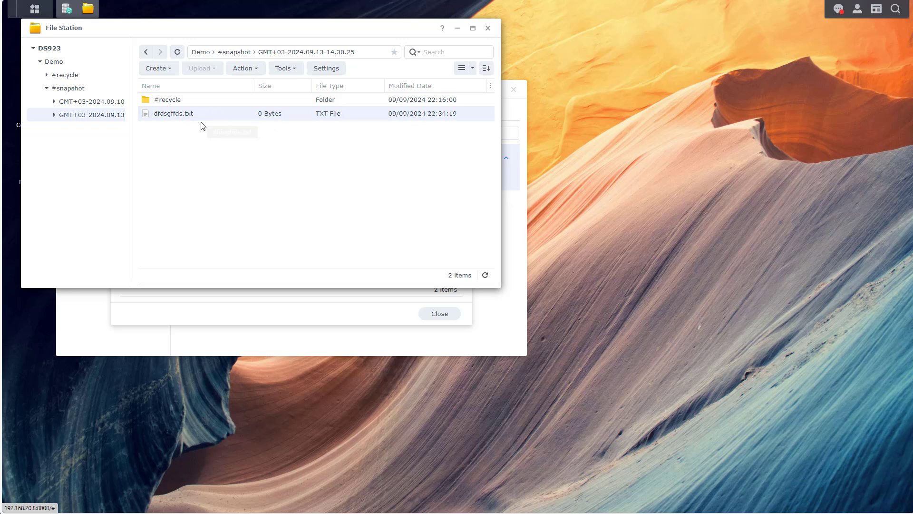
right_click(201, 118)
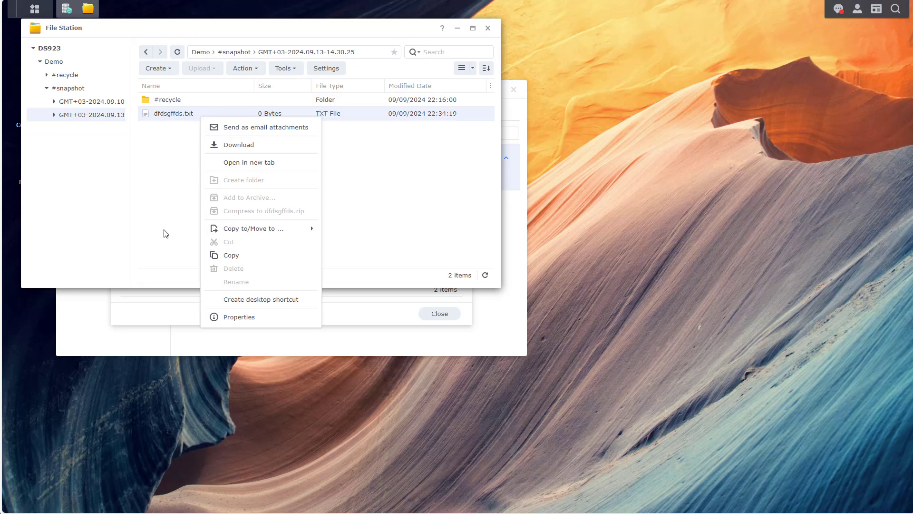
mouse_move(229, 230)
left_click(345, 233)
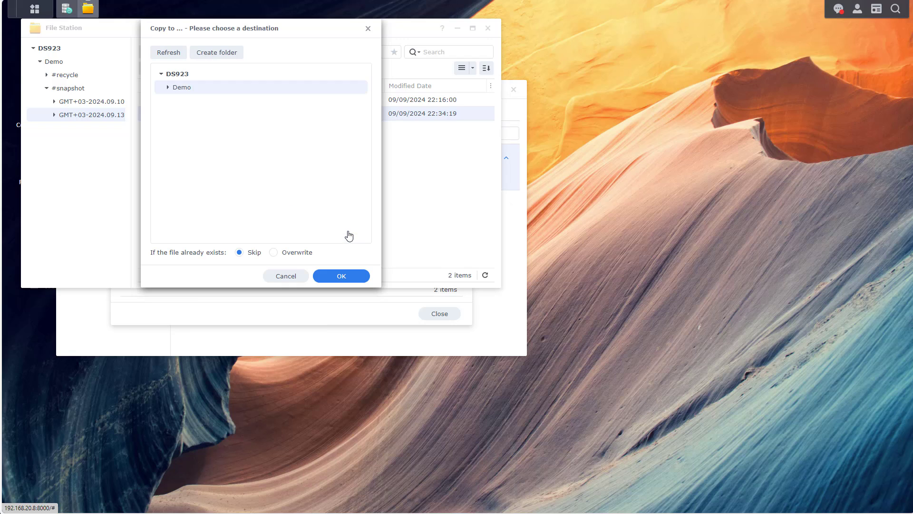
left_click(341, 276)
left_click(488, 28)
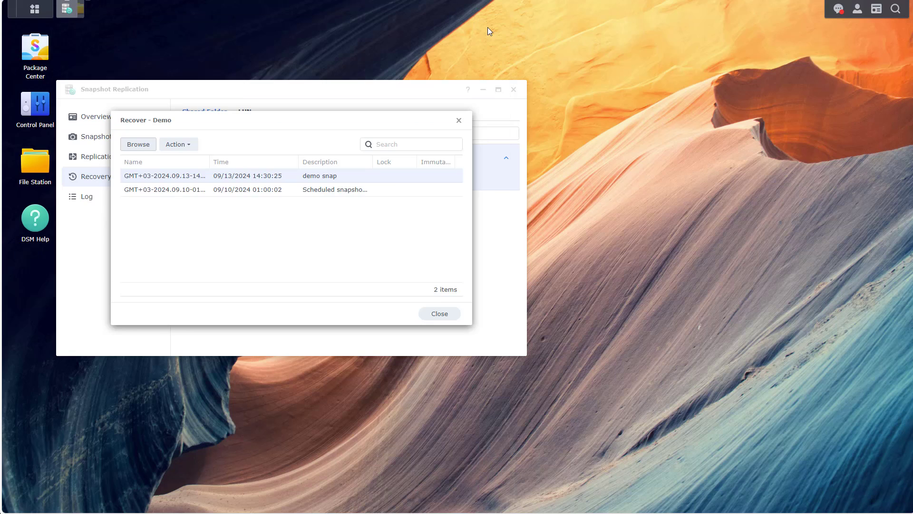
left_click(458, 120)
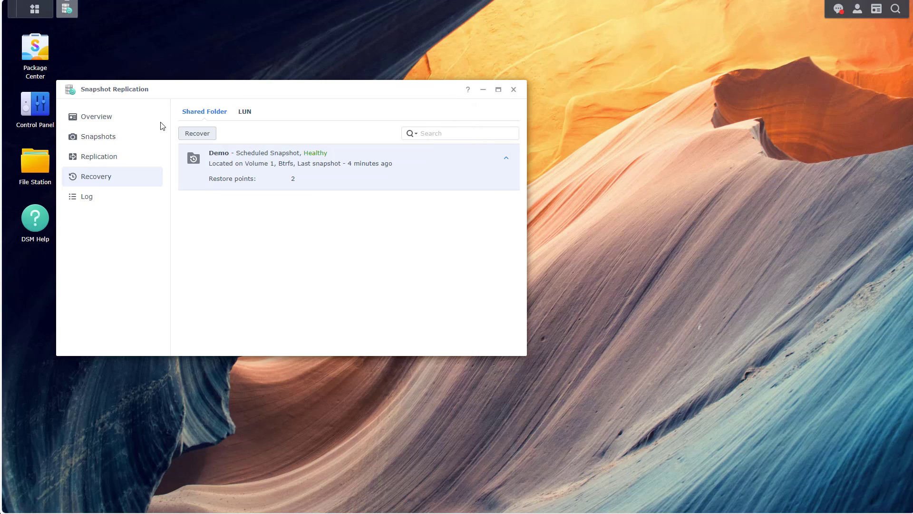
left_click(37, 161)
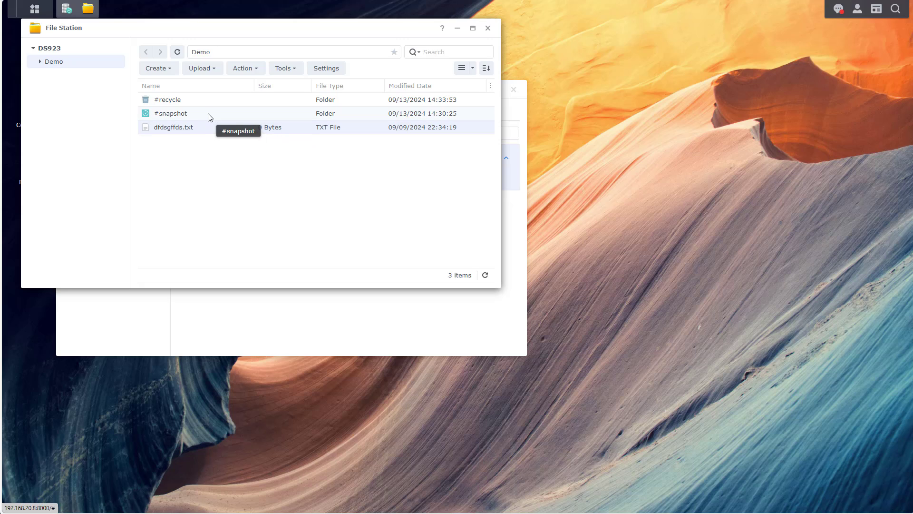
Step: Open the #snapshot folder, then the GMT+03-2024.09.10-01.00.02 snapshot folder
double_click(179, 115)
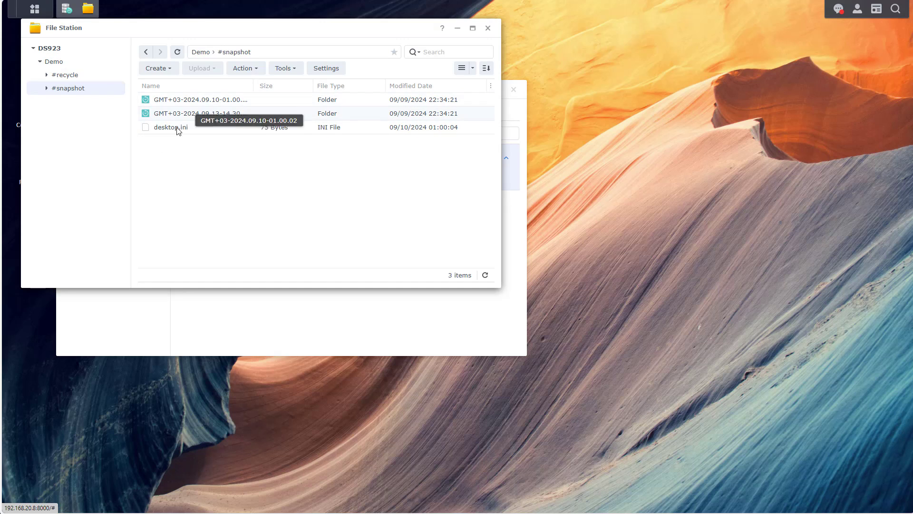
double_click(194, 102)
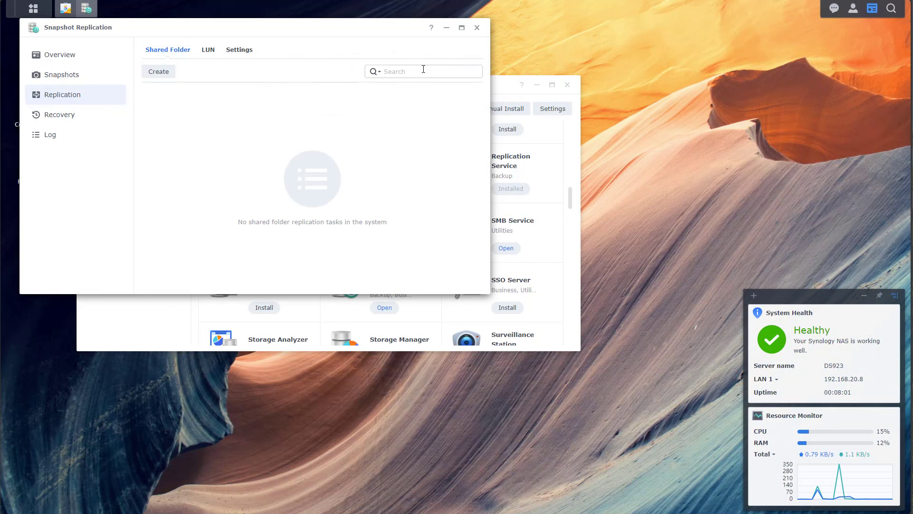
Step: Close the Snapshot Replication window and then the Package Center window
left_click(477, 28)
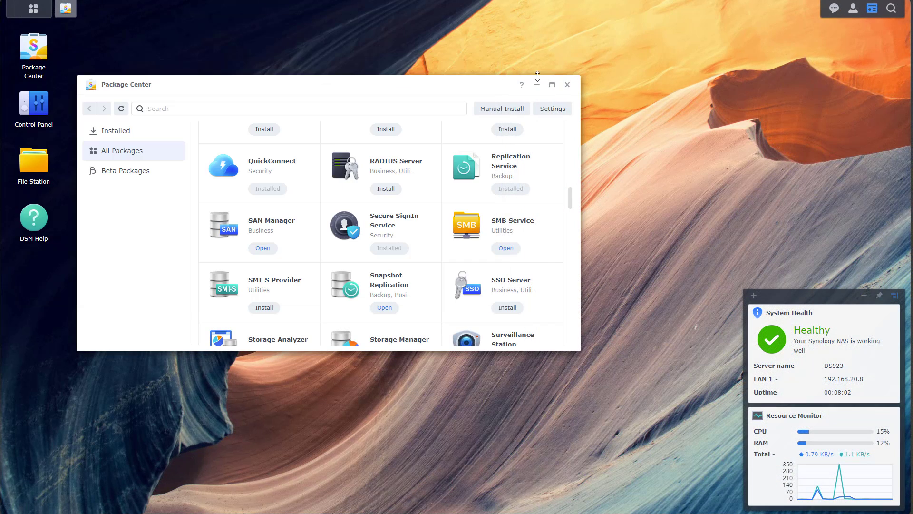
left_click(567, 86)
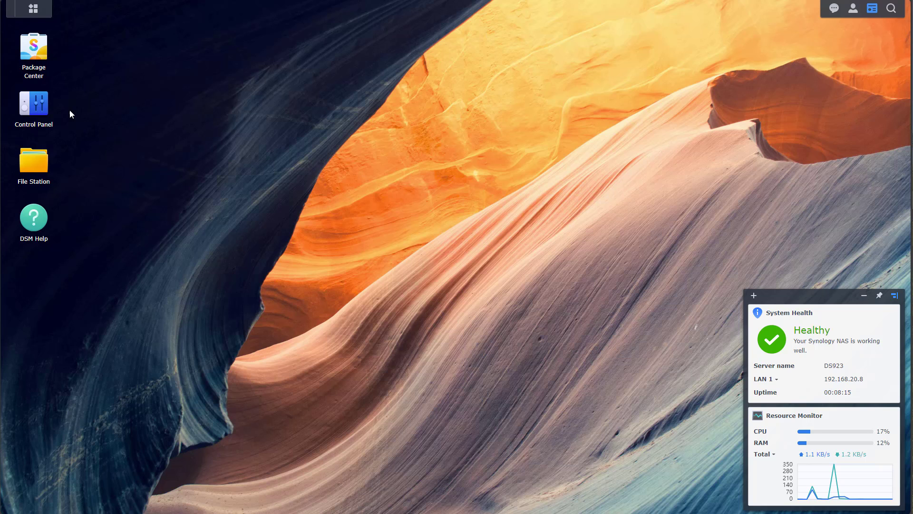
Step: Open Control Panel, nudge its window up, and go to External Access (QuickConnect)
left_click(43, 109)
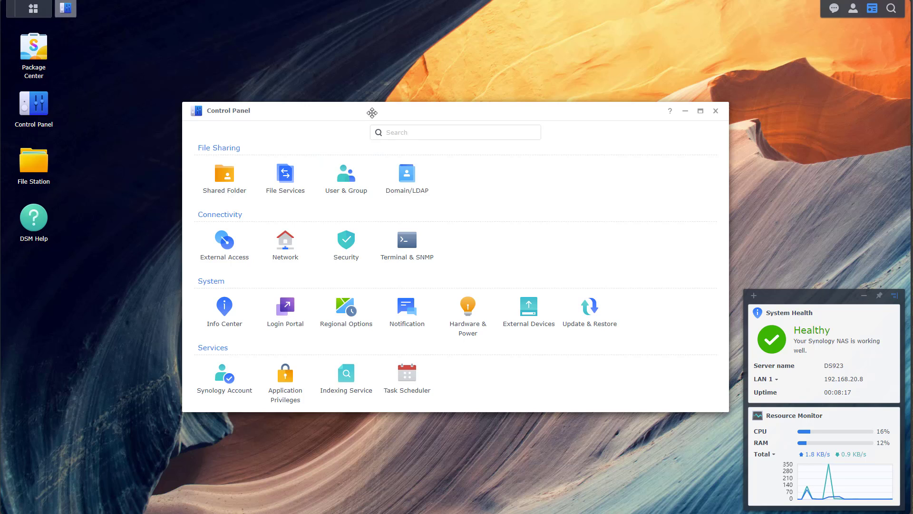
left_click_drag(371, 110, 373, 99)
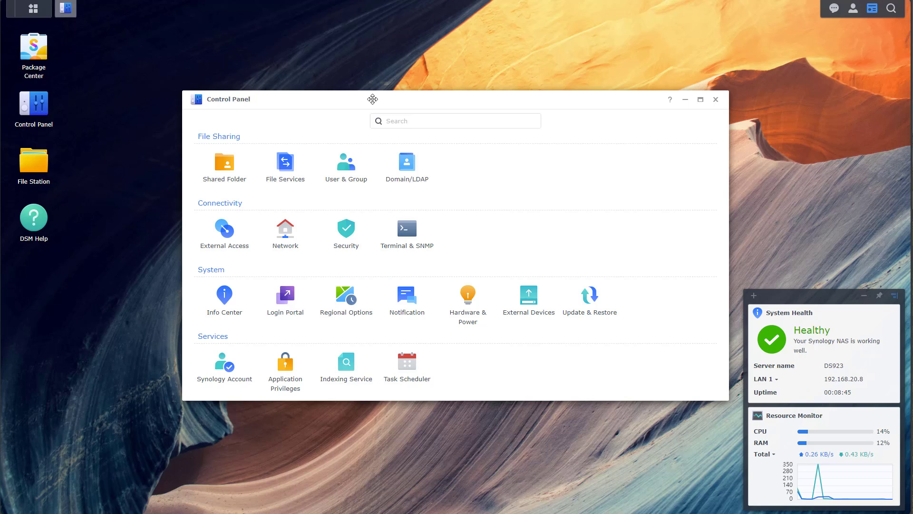
left_click(219, 245)
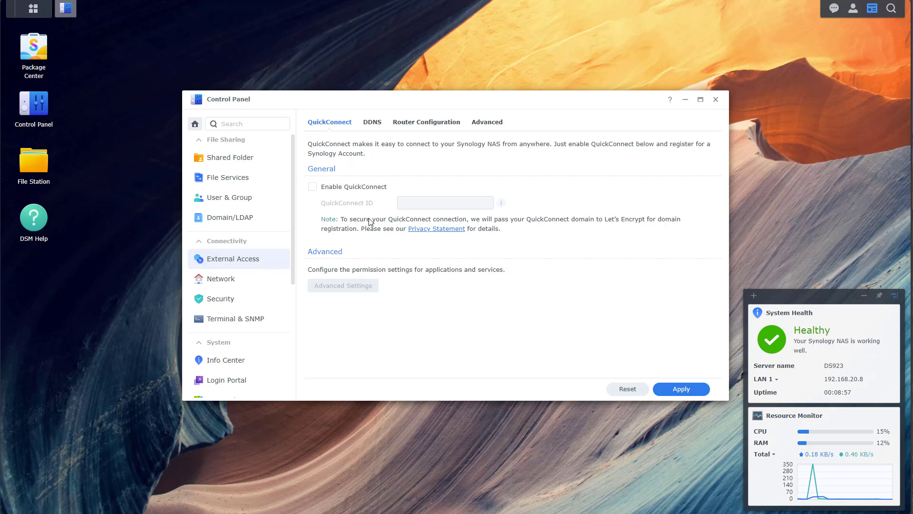
Step: Tick Enable QuickConnect and sign in with the Synology Account e-mail and password
left_click(352, 187)
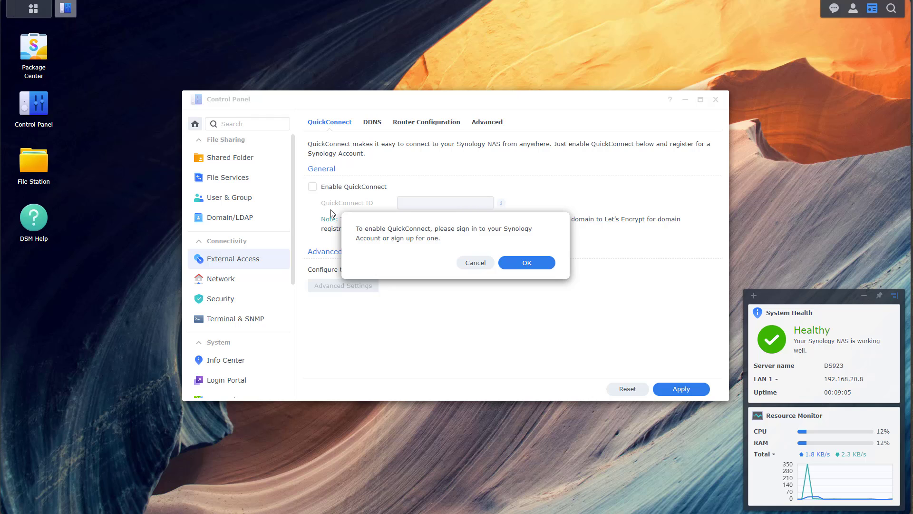
left_click(526, 263)
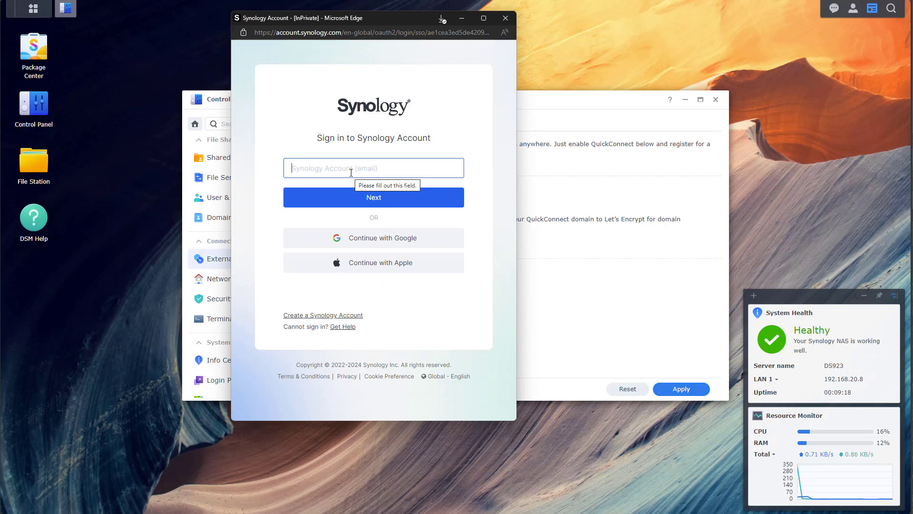
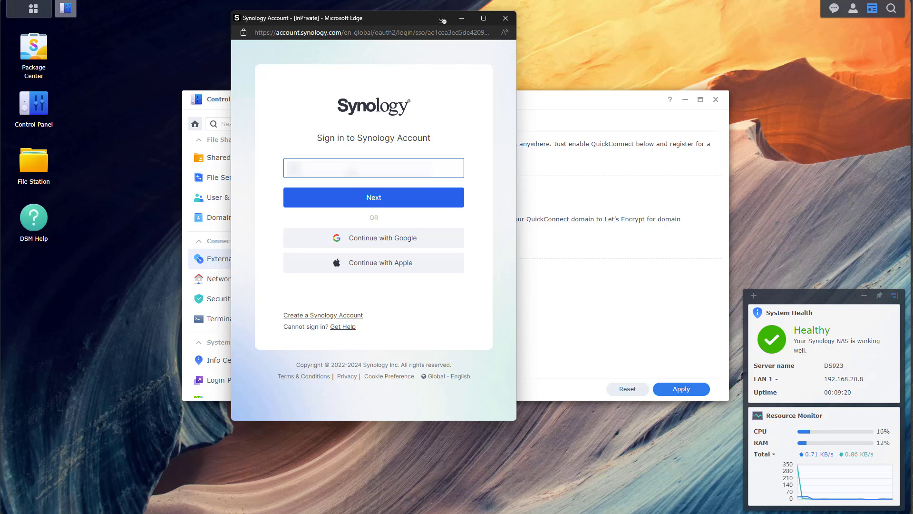
key("Return")
left_click(363, 200)
type("•••••••••••")
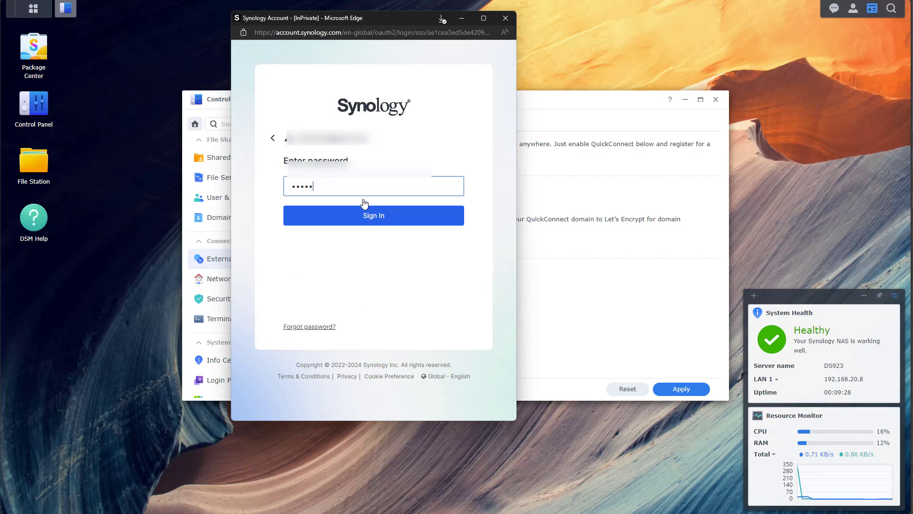
key("Return")
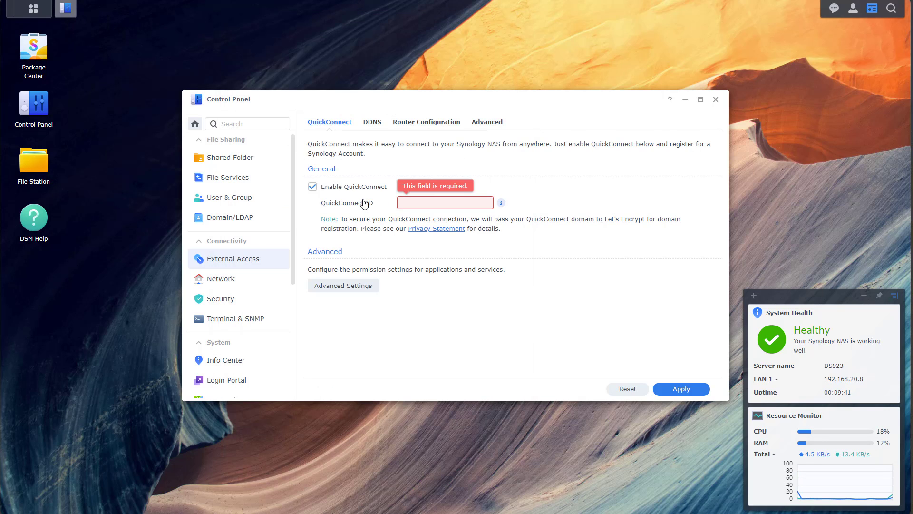
Step: Set the QuickConnect ID to demo-ds923, apply it, and select the ID for copying
left_click(430, 207)
type("demo-ds923")
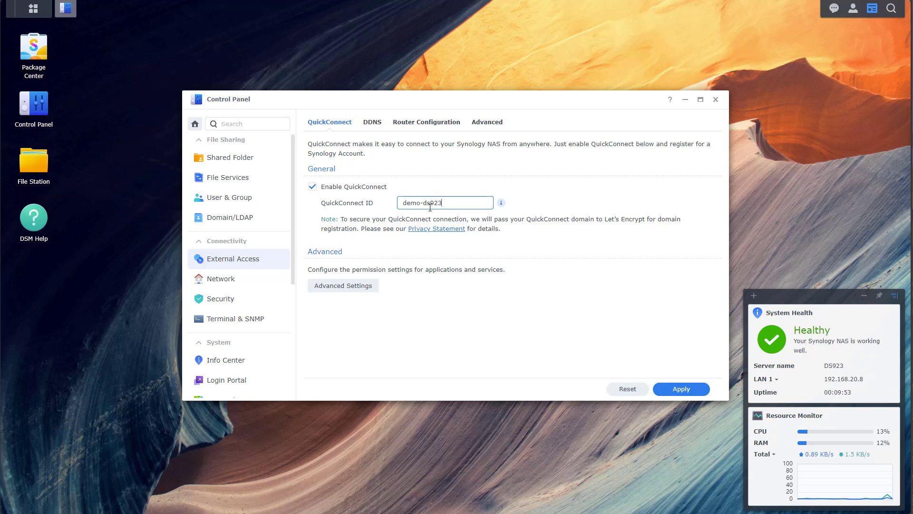
left_click(589, 343)
left_click(661, 389)
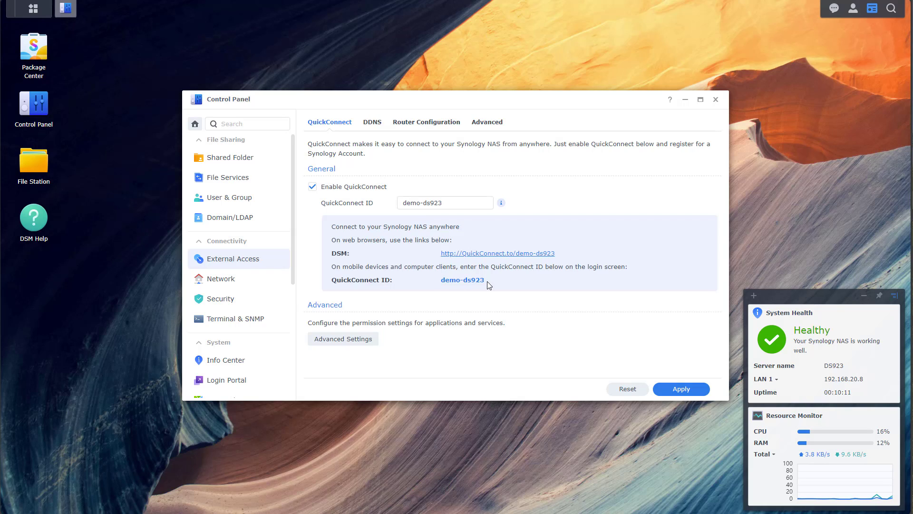
left_click_drag(487, 282, 441, 280)
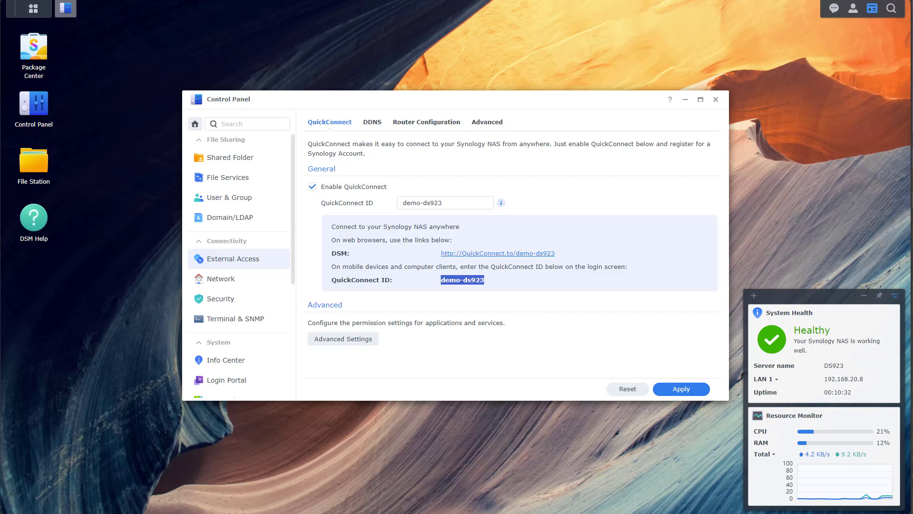
Step: In a private browser window, search for QuickConnect and connect using ID demo-ds923
key("ctrl+shift+n")
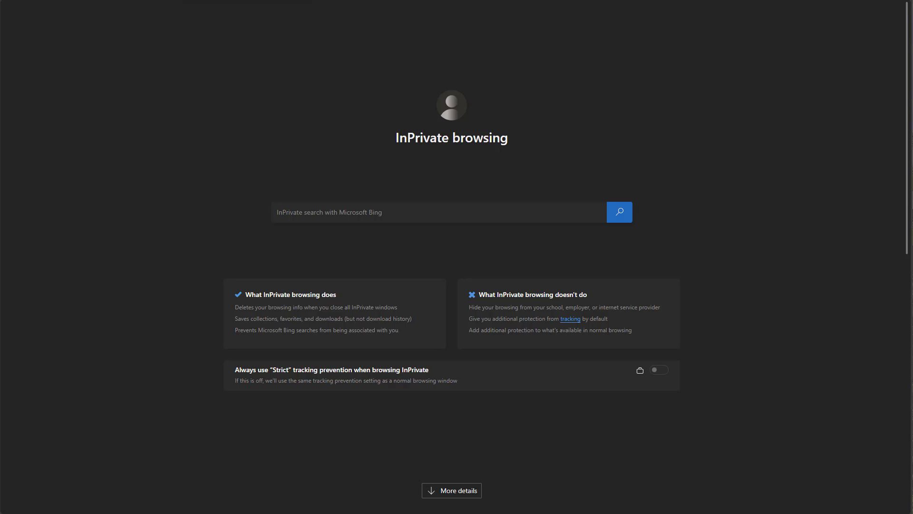
key("ctrl+l")
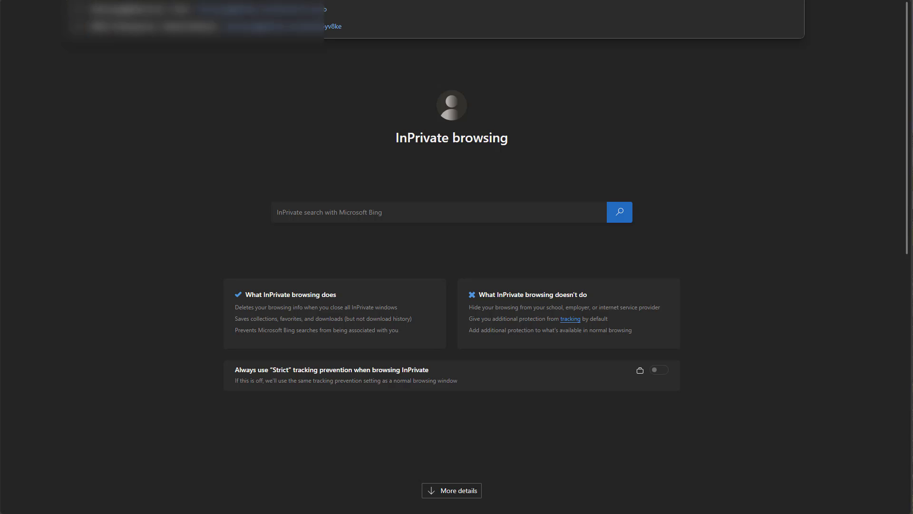
key("BackSpace")
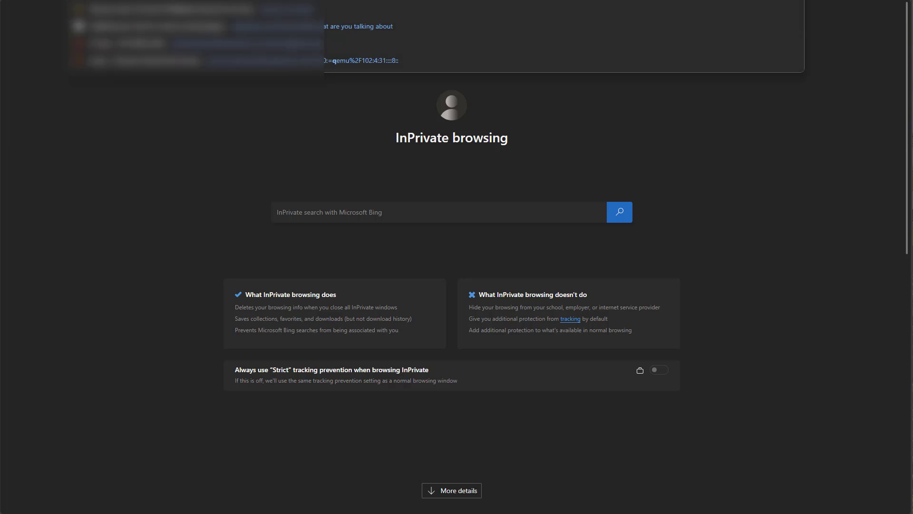
key("BackSpace")
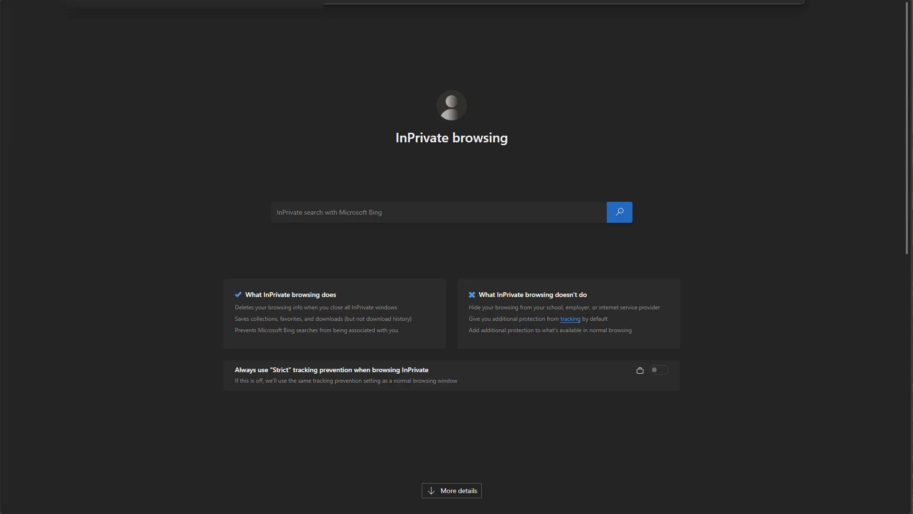
key("Return")
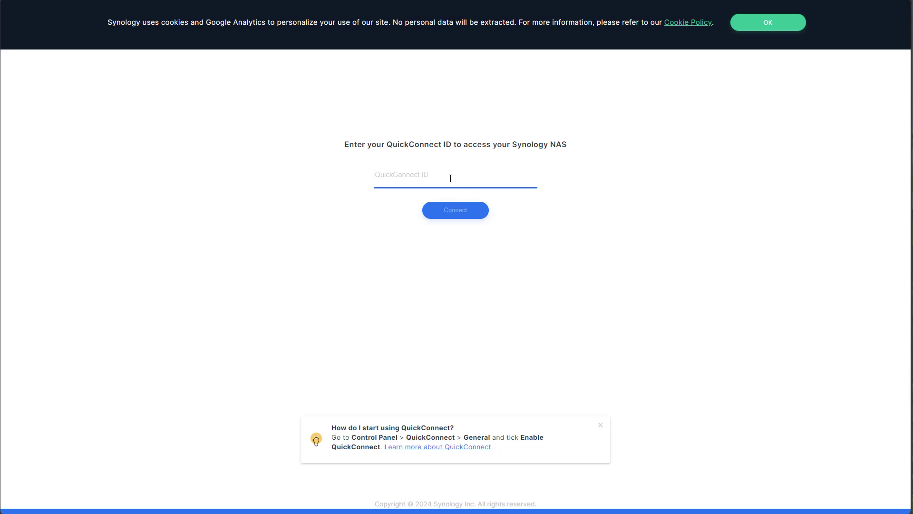
type("demo-ds923")
left_click(455, 210)
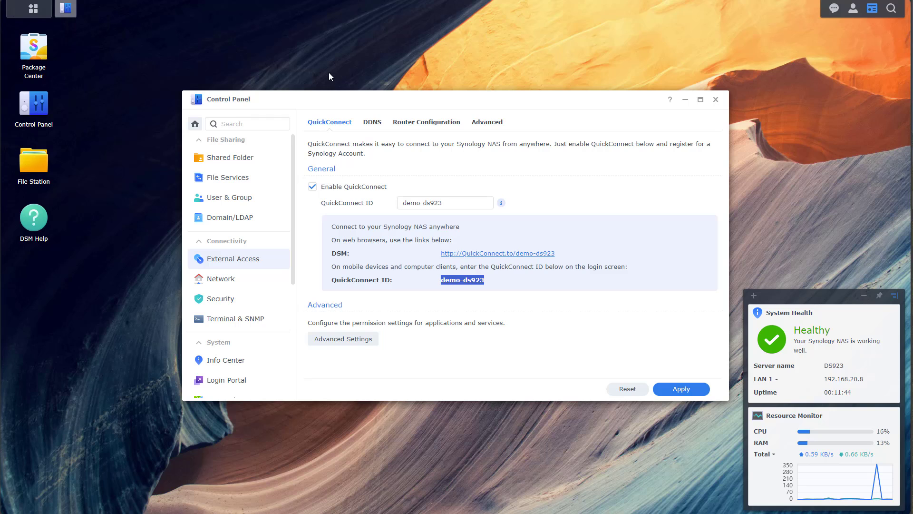
Step: In Task Scheduler, create a Recycle Bin scheduled task named 'Bin Empty'
scroll(263, 179, "down", 4)
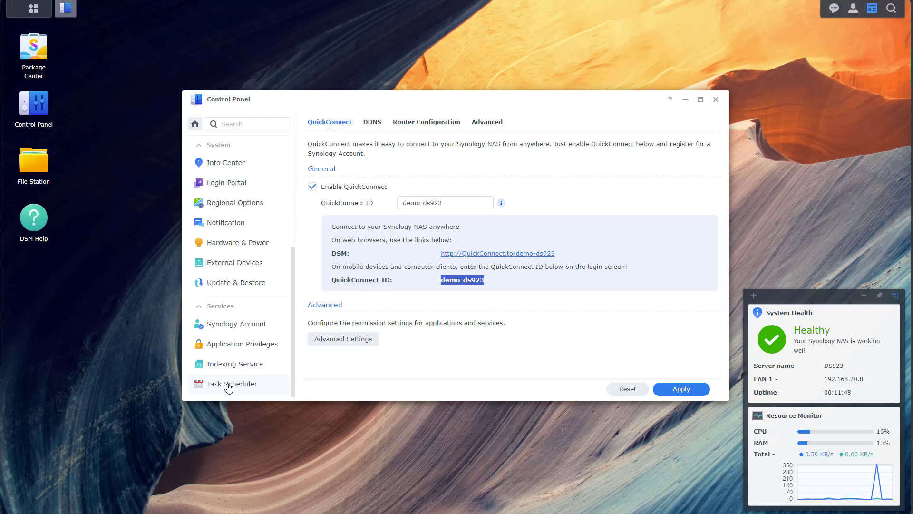
left_click(229, 385)
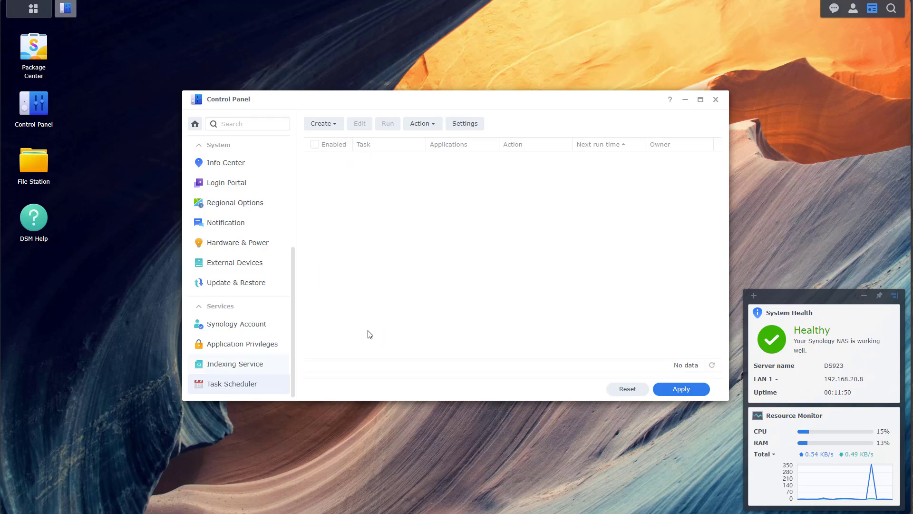
left_click(338, 129)
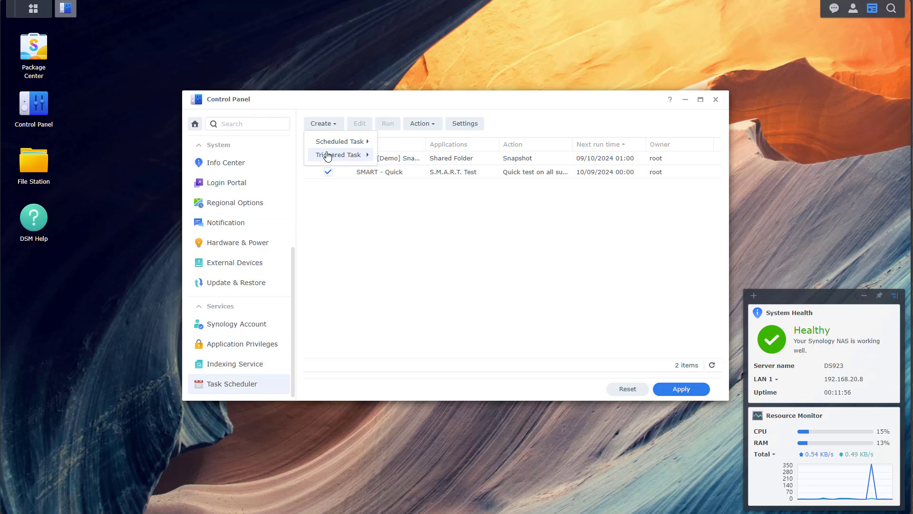
mouse_move(329, 147)
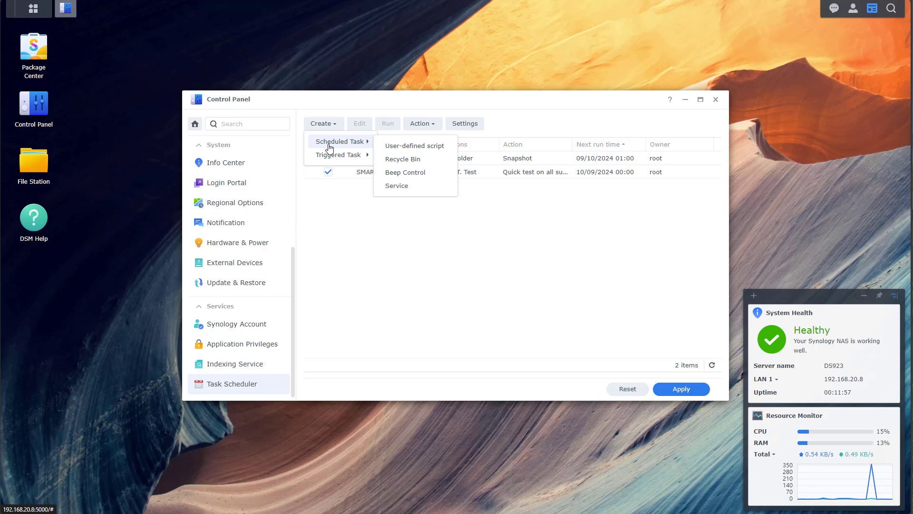
left_click(408, 161)
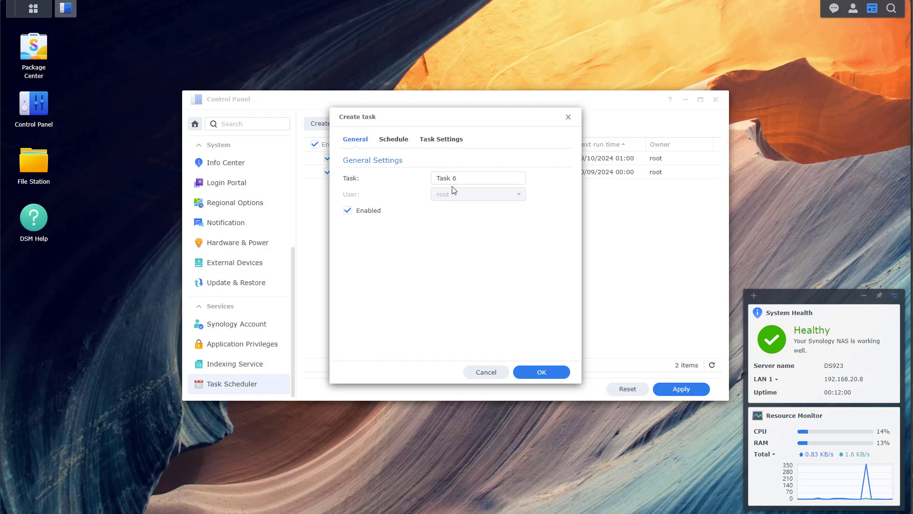
left_click_drag(471, 179, 420, 182)
type("Bin Empty")
Step: Keep it Daily and emptying all Recycle Bins, enable Recycle Bin for all folders, and apply
left_click(394, 140)
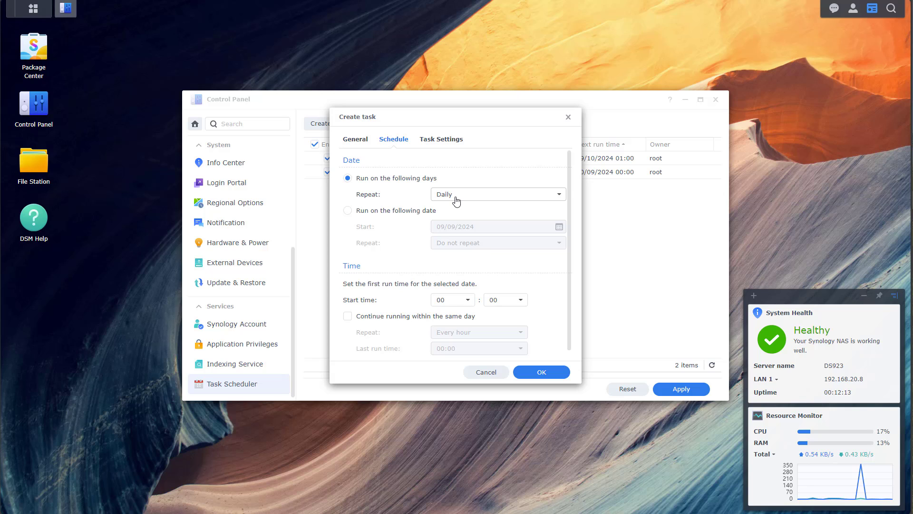
left_click(441, 140)
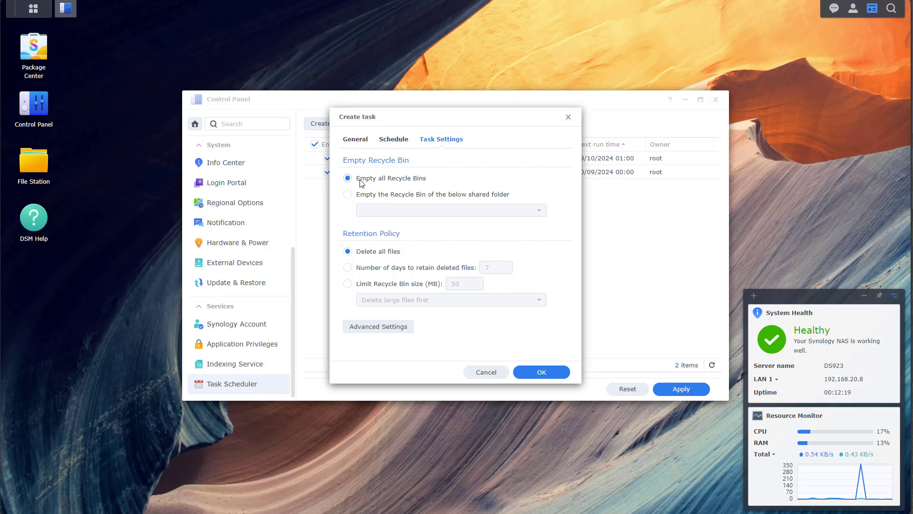
left_click(553, 375)
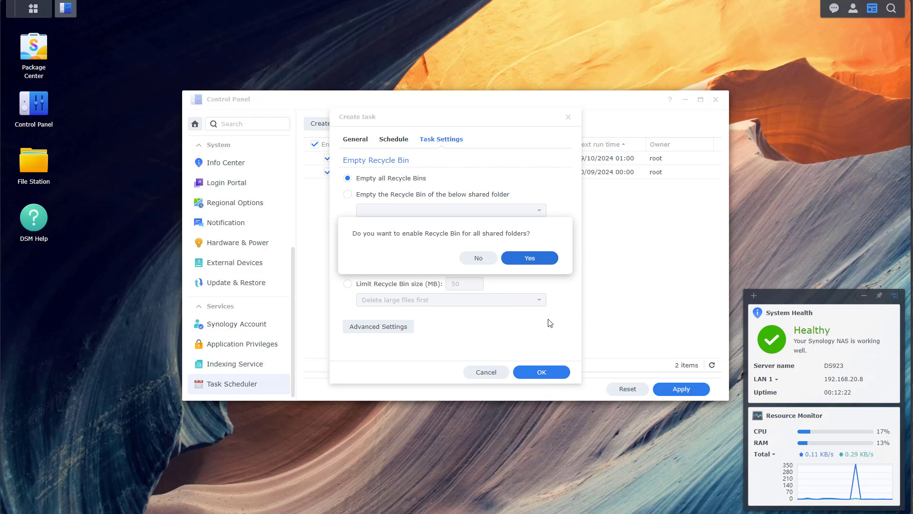
left_click(534, 263)
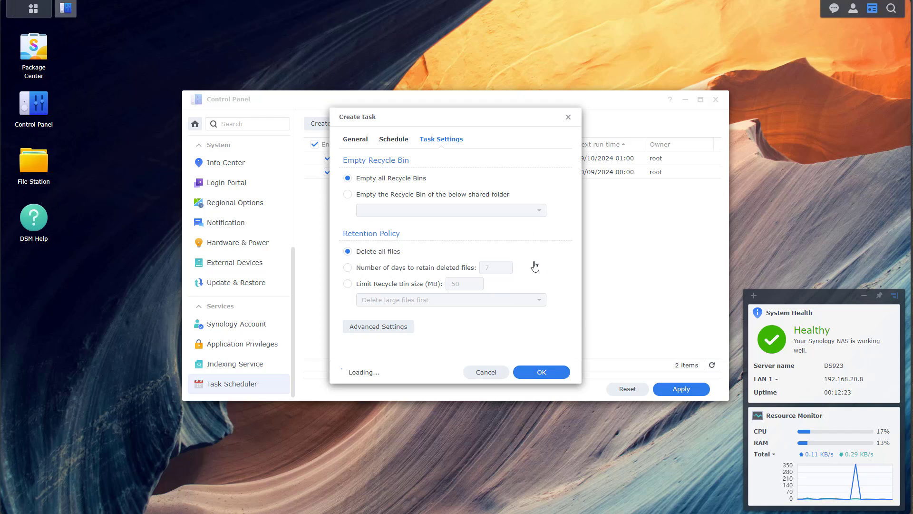
left_click(675, 394)
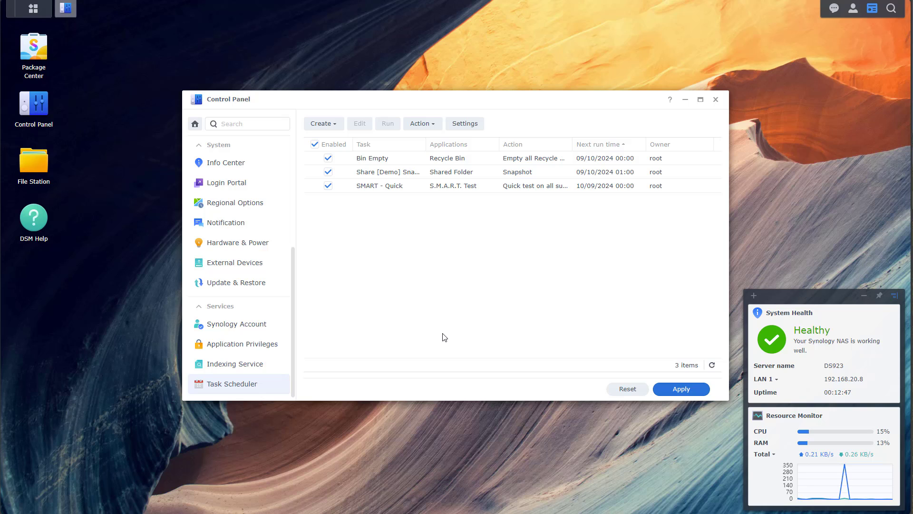
Step: In Login Portal's DSM tab, set the HTTP port to 8000 and HTTPS to 8001, then save
left_click(228, 182)
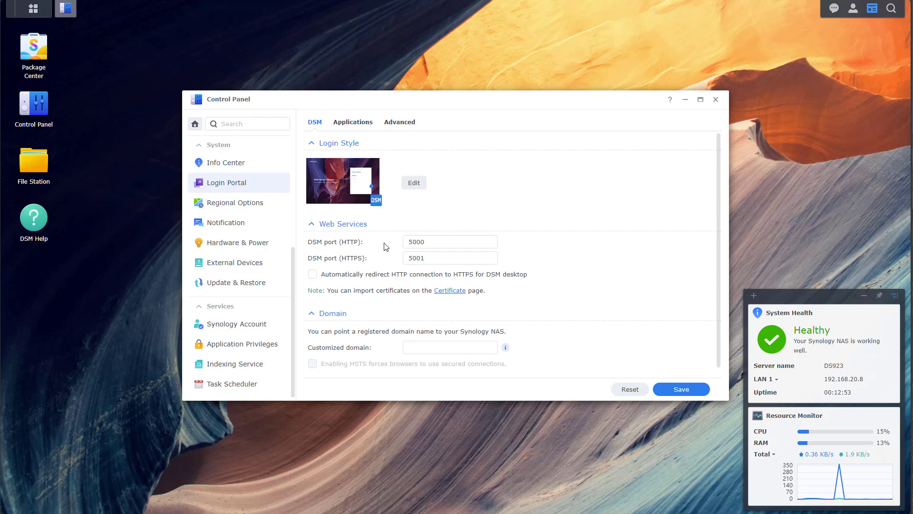
left_click(411, 243)
left_click(422, 258)
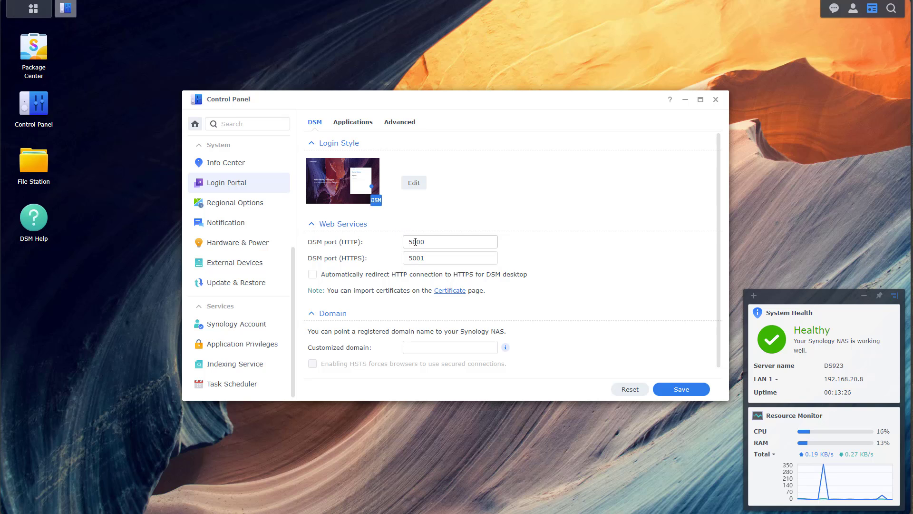
left_click_drag(412, 242, 407, 244)
type("6")
left_click_drag(413, 242, 410, 259)
type("7")
type("8")
left_click(412, 258)
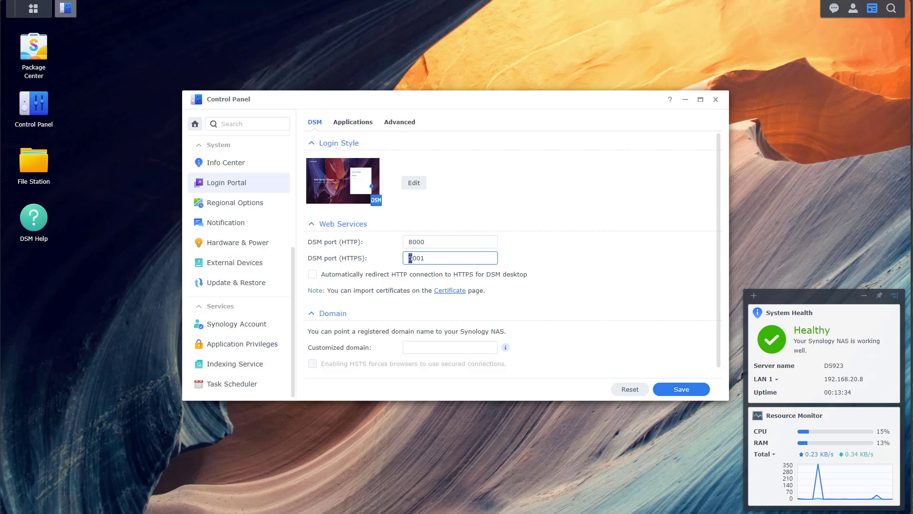
type("8")
left_click(673, 391)
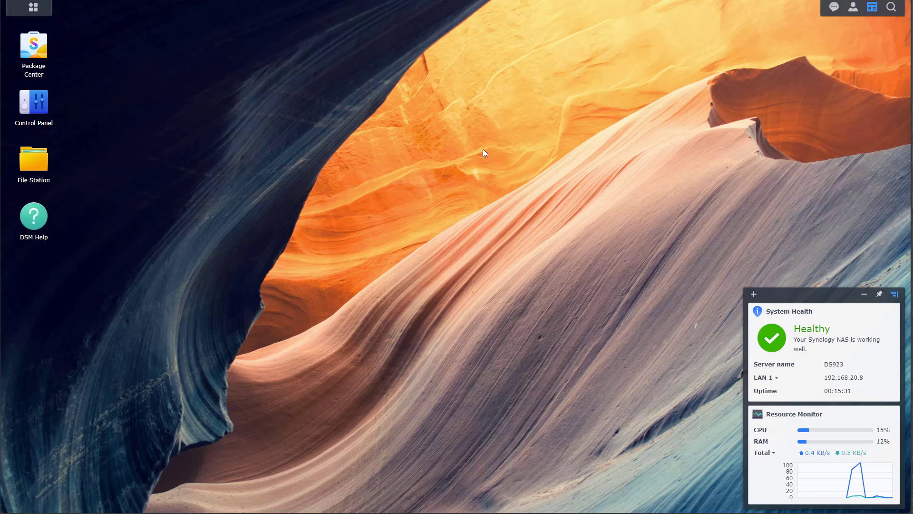
Step: Reopen Control Panel from the desktop and go to File Services' SMB settings
left_click(38, 116)
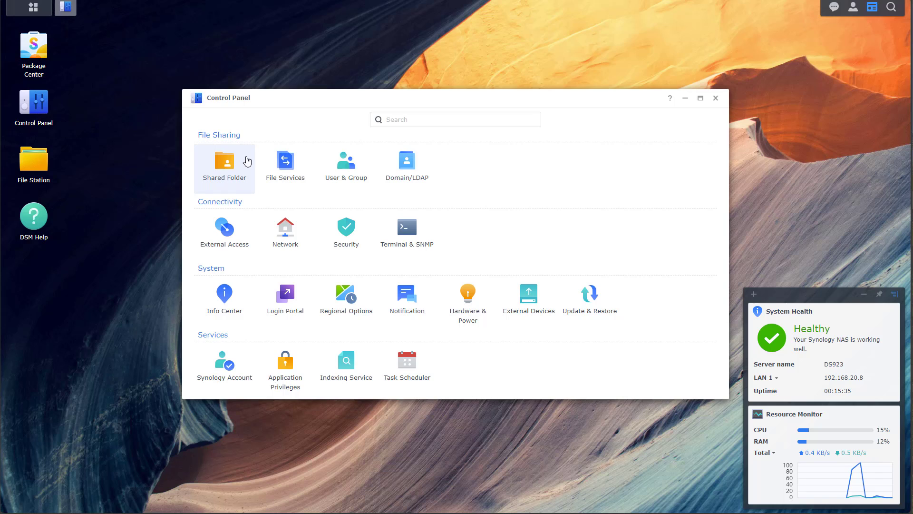
left_click(308, 161)
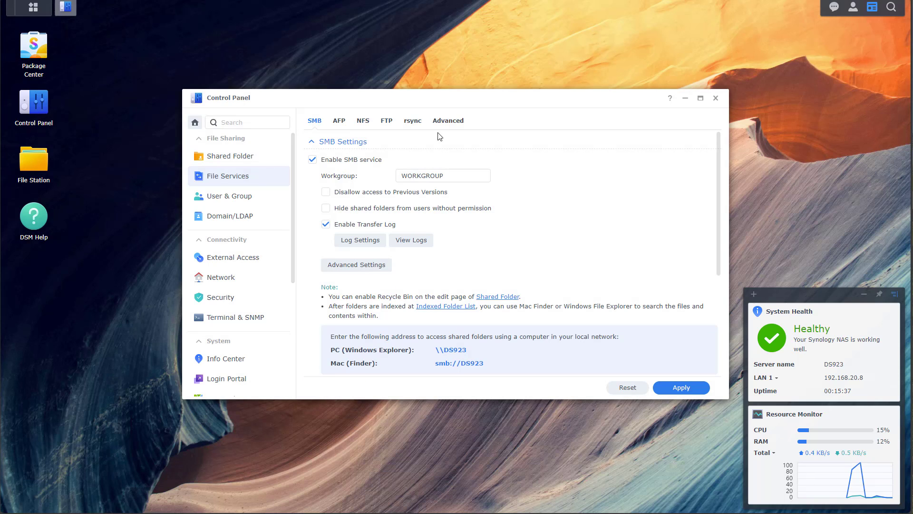
Step: Review and apply the Advanced File Services options, then show the Shared Folder list with Demo
left_click(450, 122)
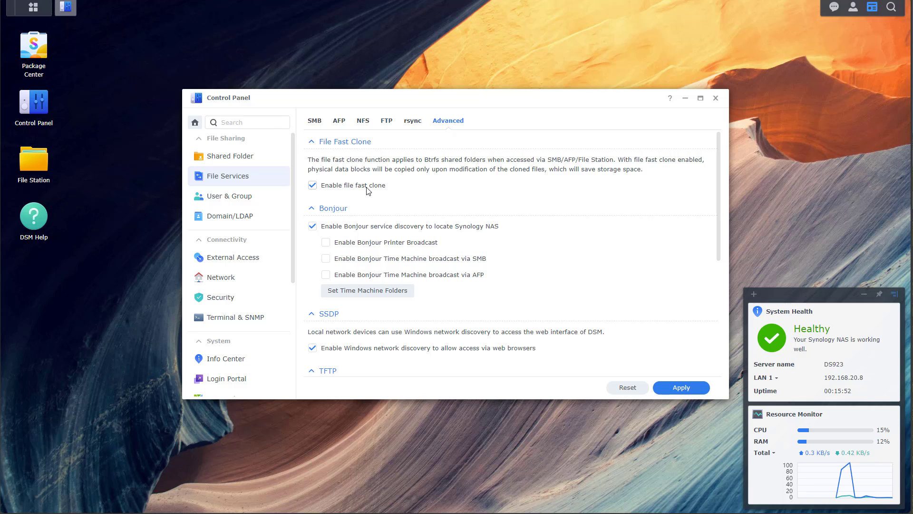
scroll(529, 206, "down", 5)
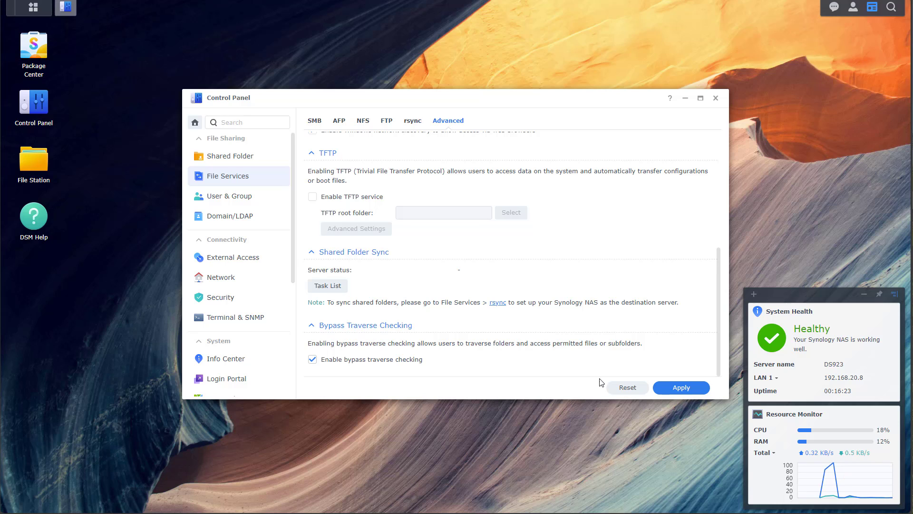
left_click(677, 389)
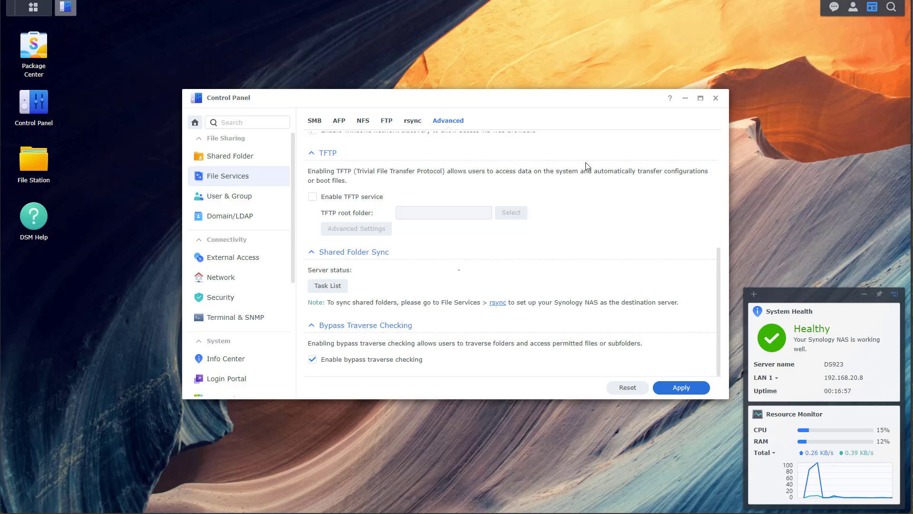
left_click(268, 158)
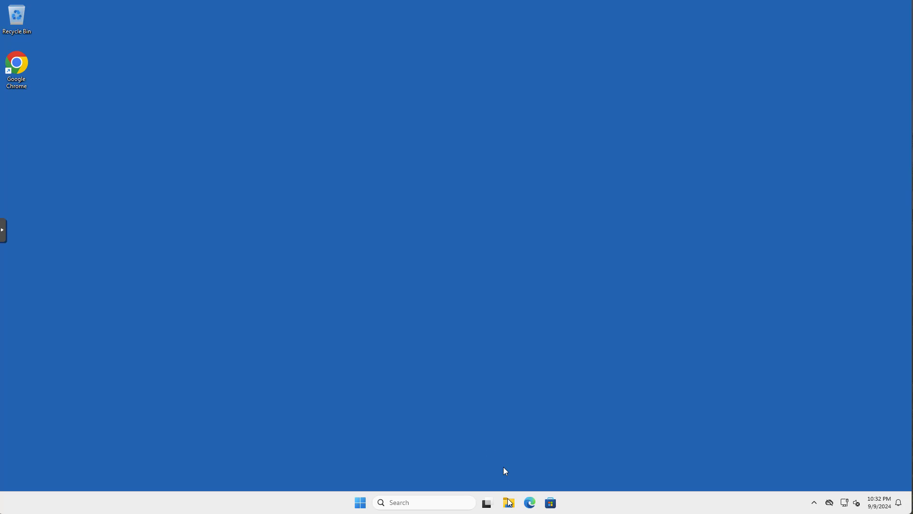
Step: Go to \\192.168.20.8 in File Explorer and sign in with the NAS admin credentials, remembering them
left_click(509, 503)
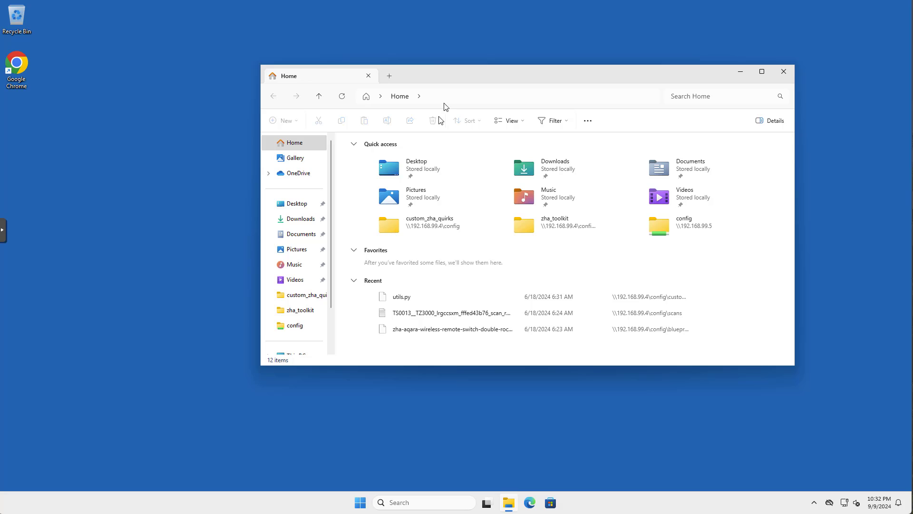
left_click(446, 99)
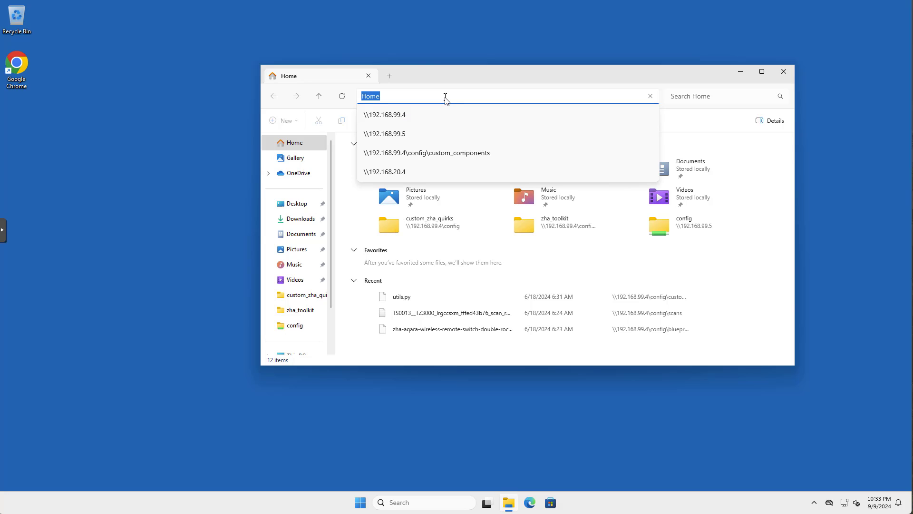
type("\\\\192.168.20.8")
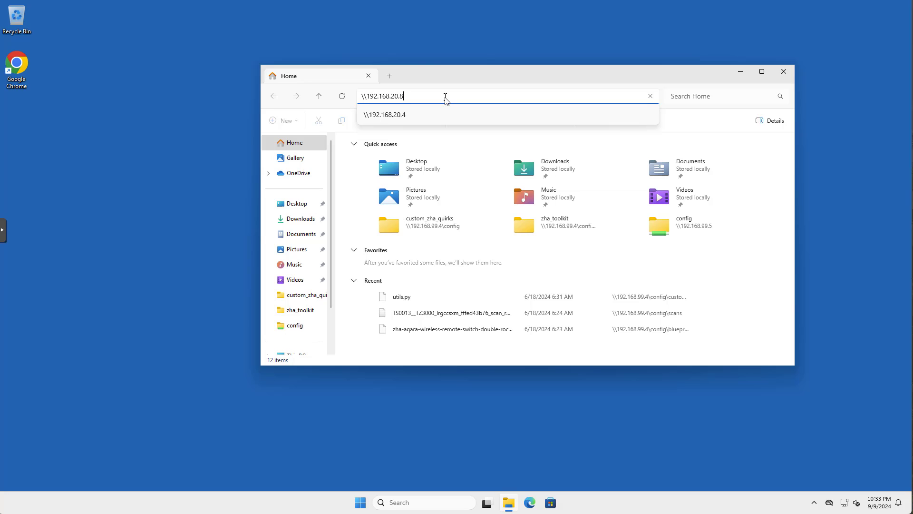
key("Return")
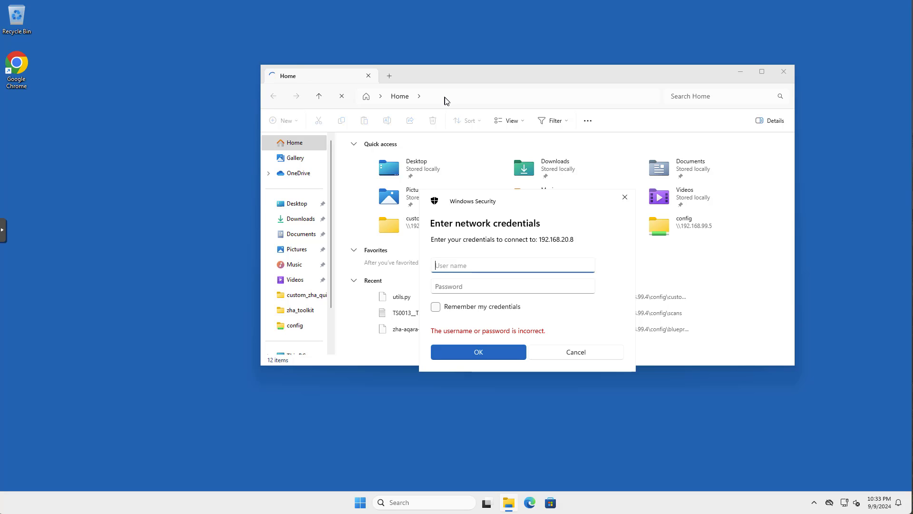
type("synadmin")
key("Tab")
type("•••••••••••")
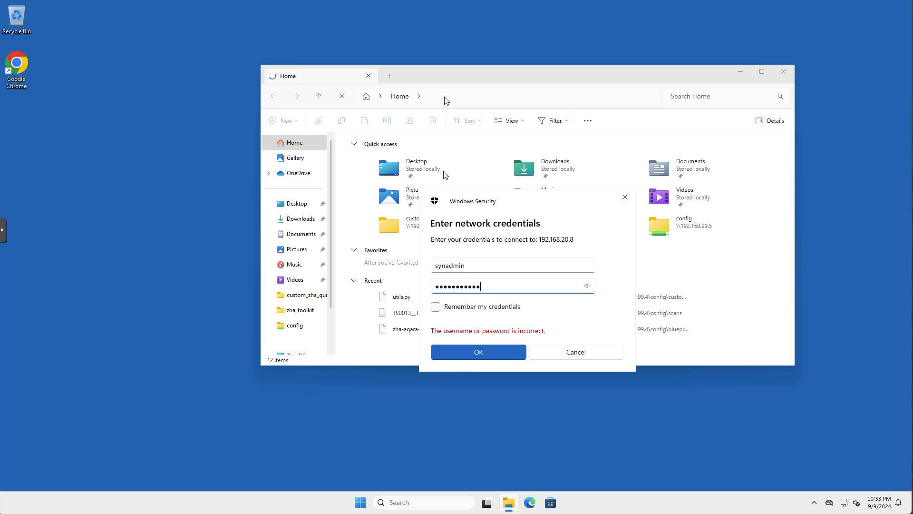
left_click(435, 306)
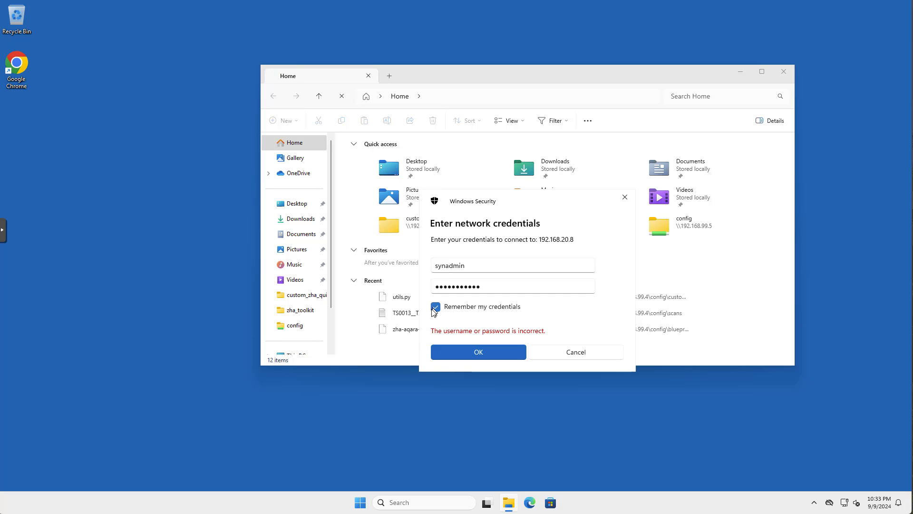
left_click(456, 357)
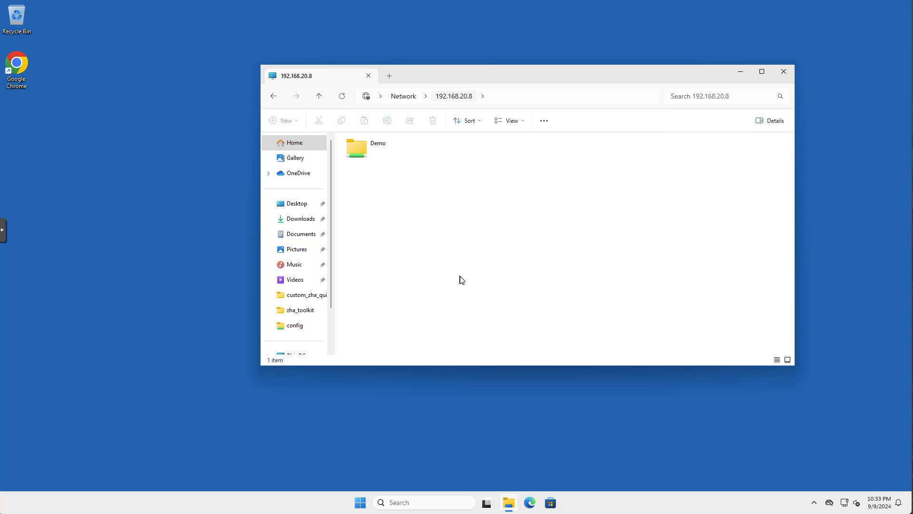
Step: Inside the Demo share, create a new text document named dfdsgffds.txt
left_click(379, 153)
double_click(379, 151)
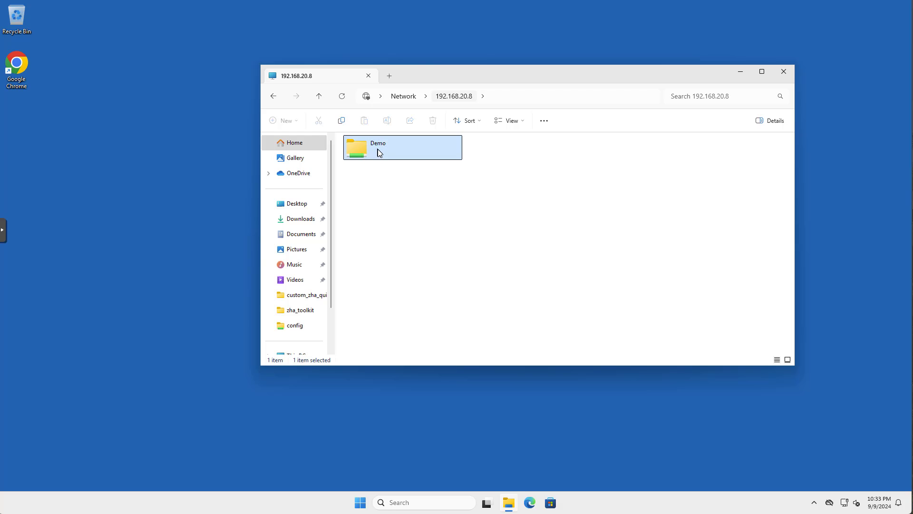
right_click(394, 196)
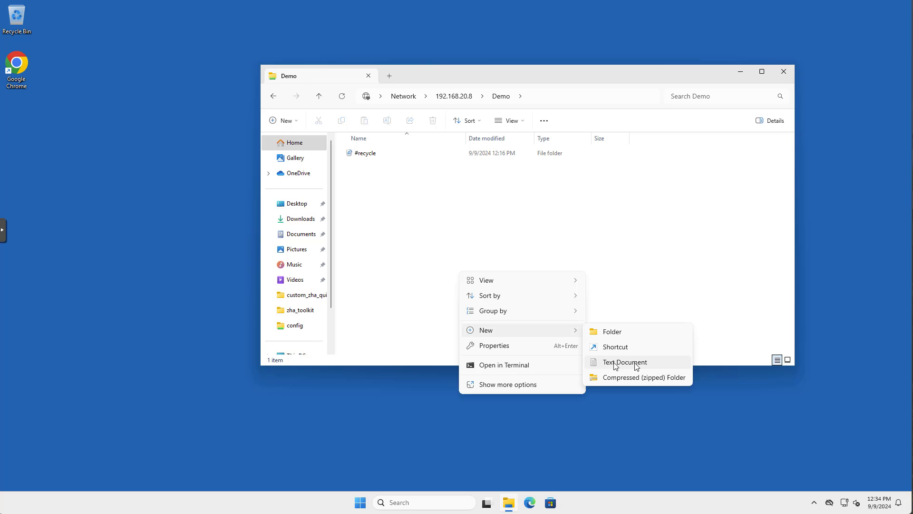
left_click(636, 362)
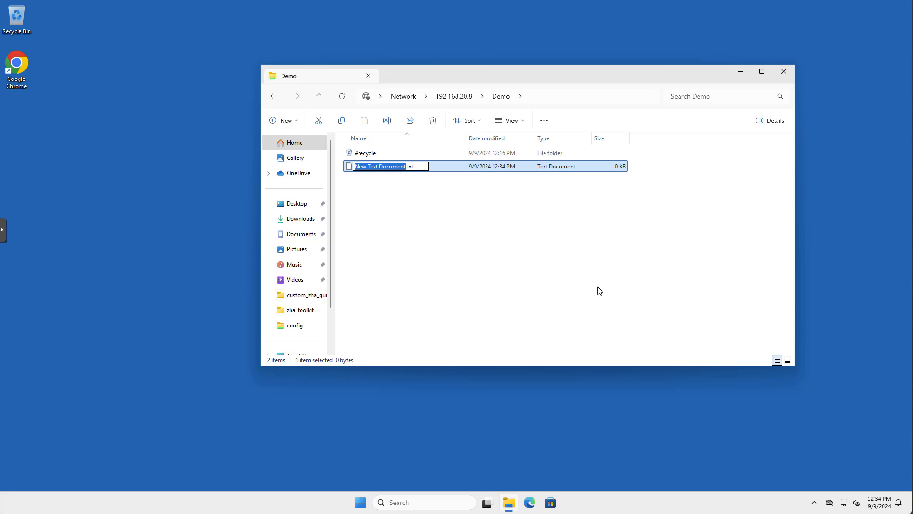
type("dfdsgffds")
key("Return")
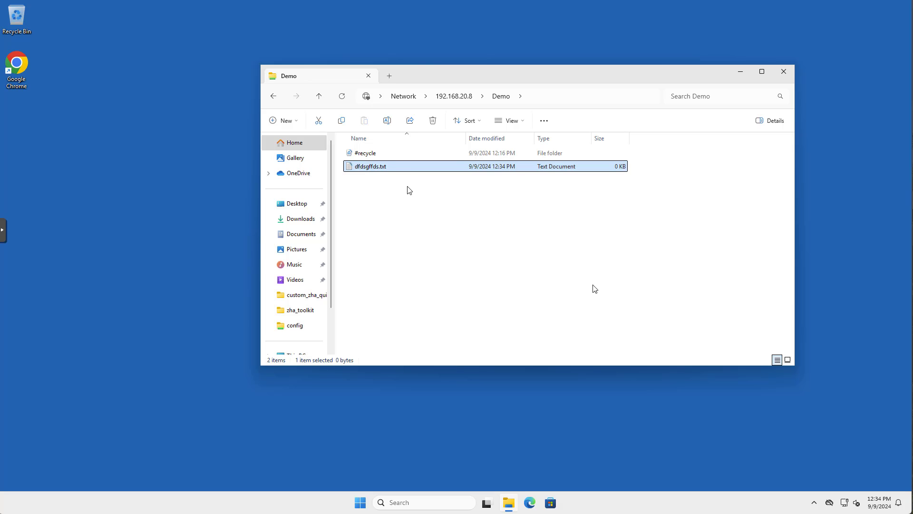
Step: Type 'fgdfgfdgdfgdf' into dfdsgffds.txt in Notepad and close it
double_click(386, 169)
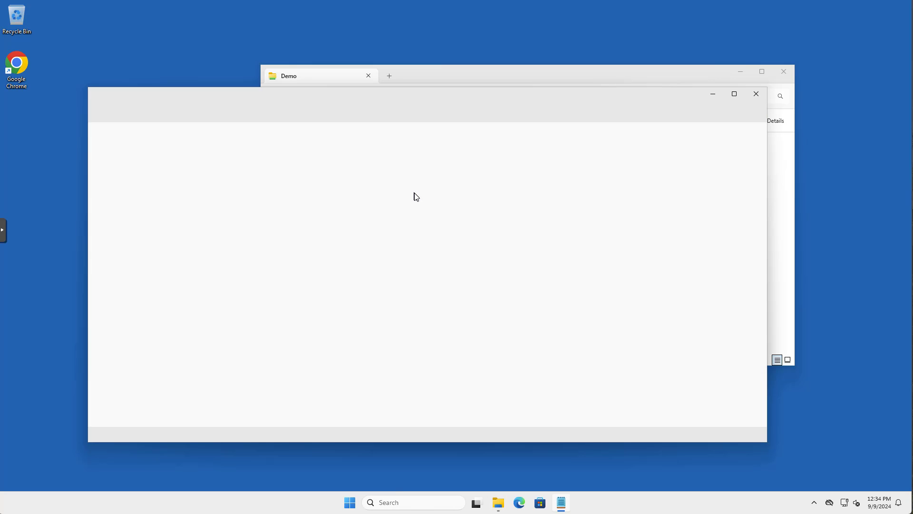
type("fgdfgfdgdfgdf")
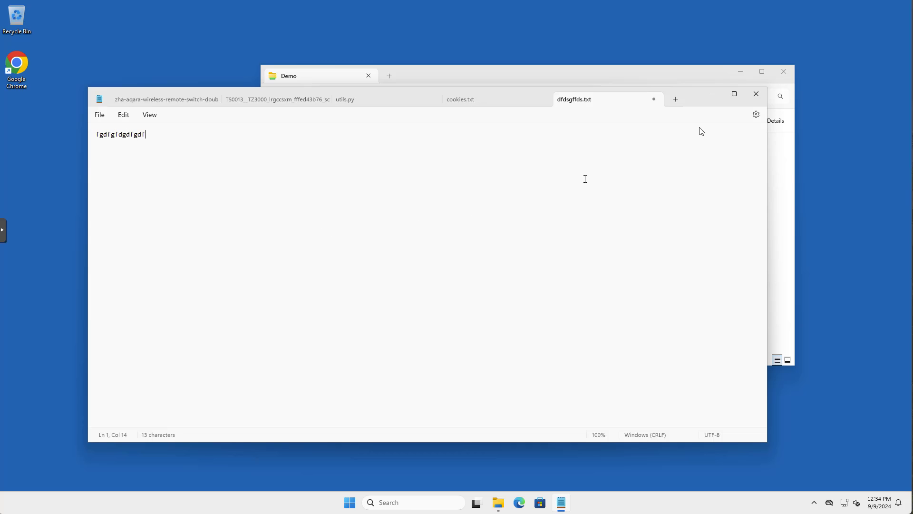
left_click(756, 94)
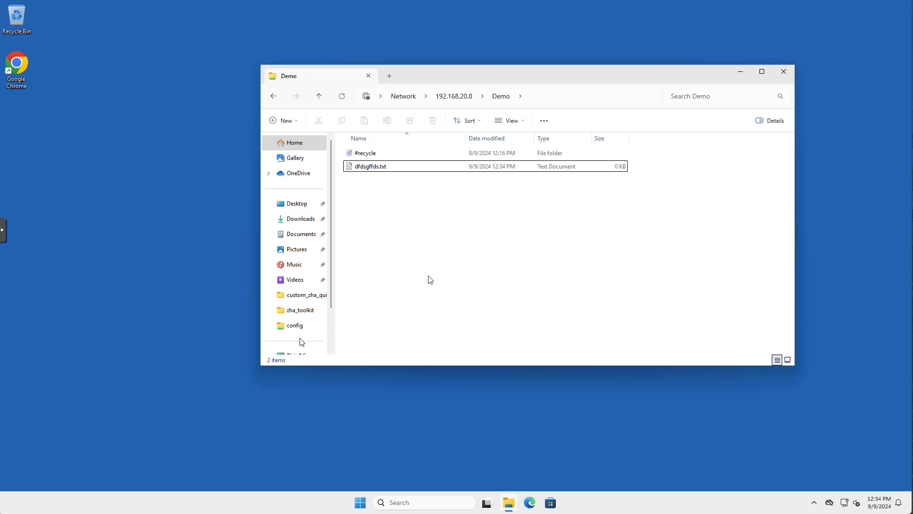
Step: From This PC, map \\192.168.20.8\Demo as network drive Z:
left_click(303, 356)
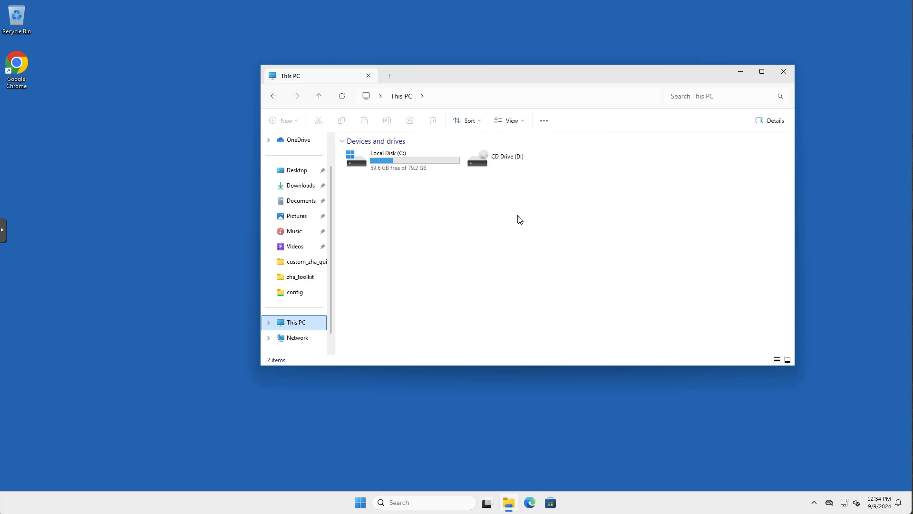
left_click(493, 252)
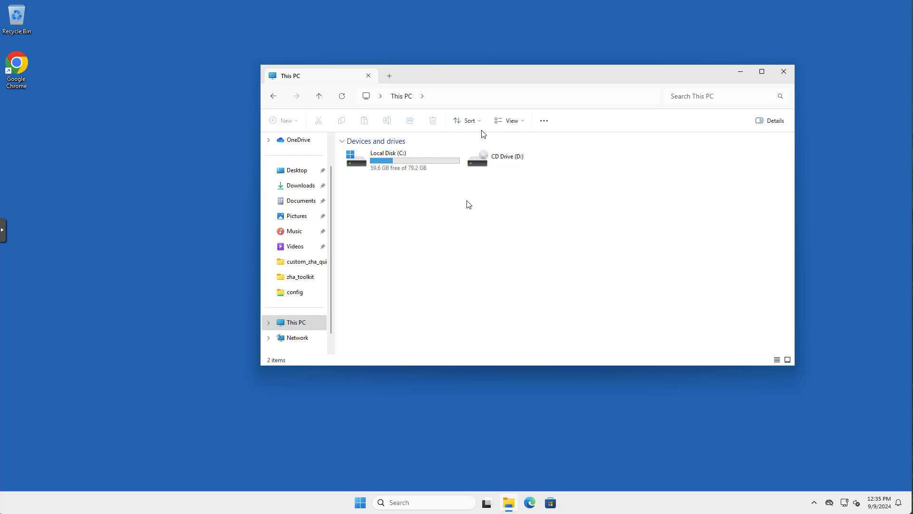
left_click(546, 121)
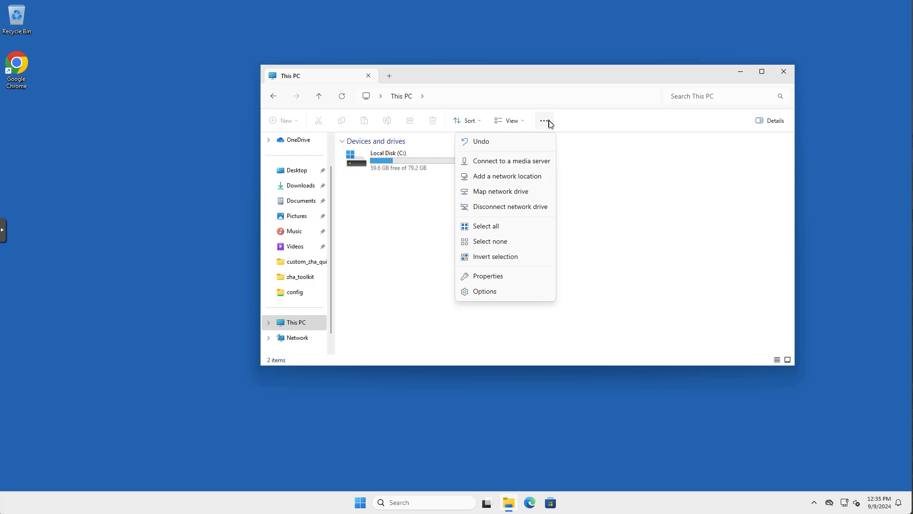
left_click(505, 193)
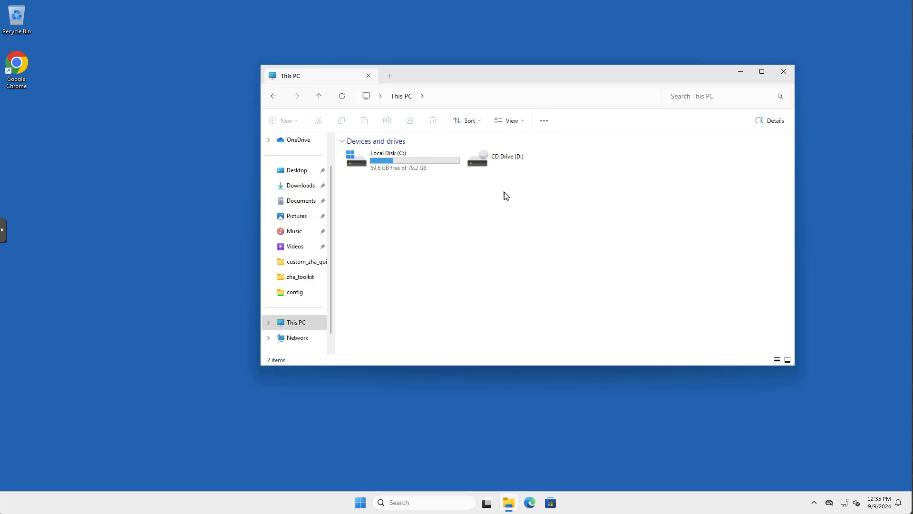
type("\\\\")
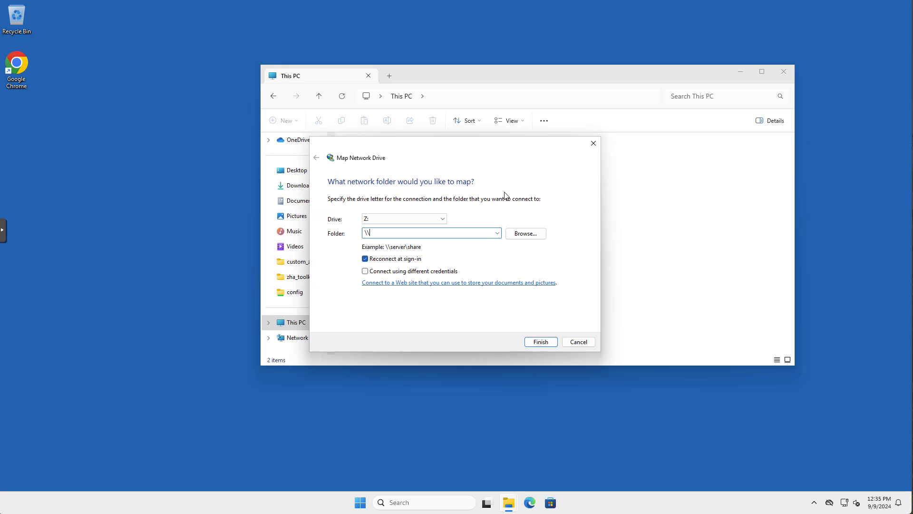
type("192.168.20.8")
left_click(524, 234)
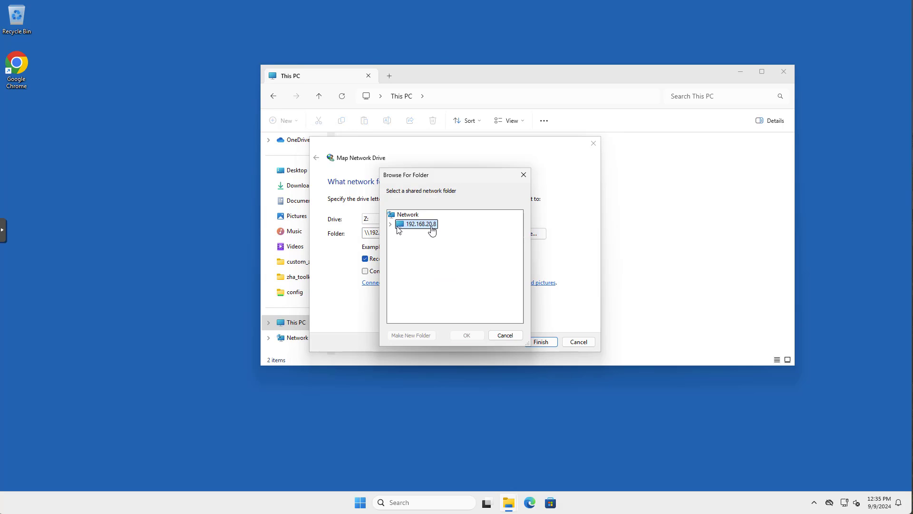
double_click(398, 224)
left_click(420, 234)
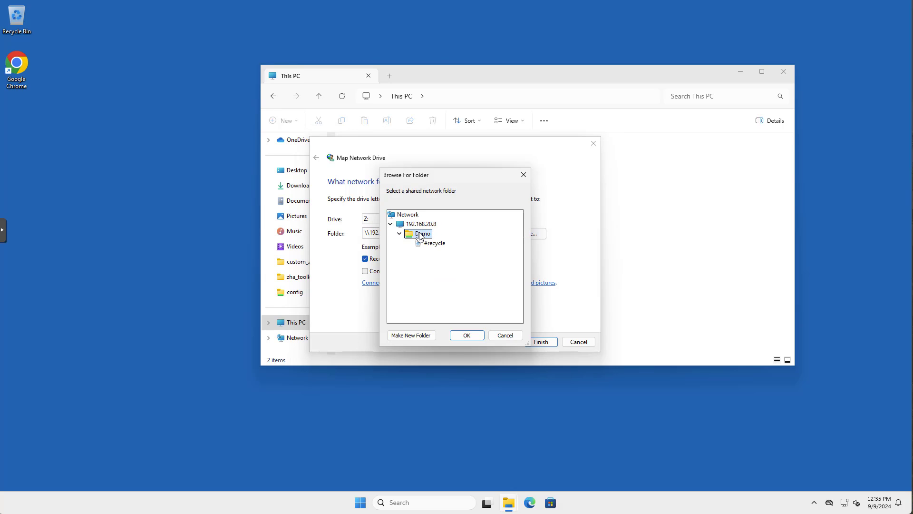
left_click(460, 335)
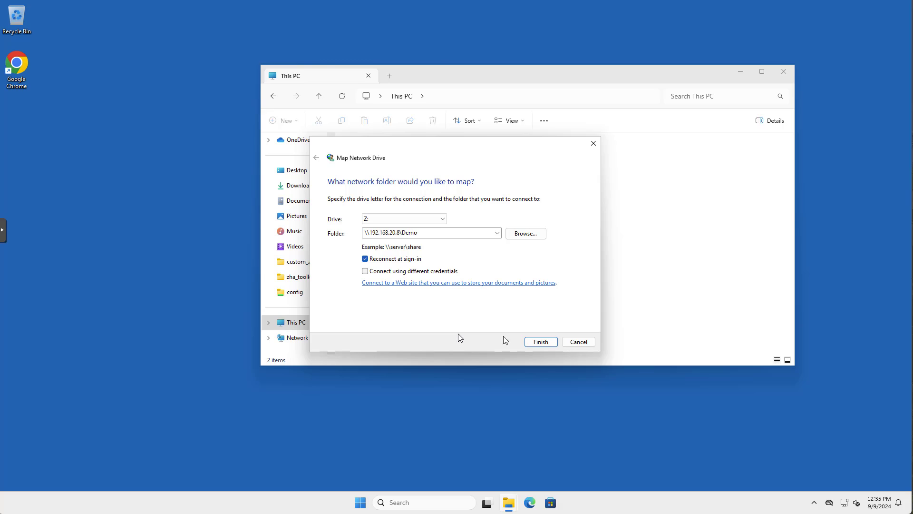
left_click(533, 341)
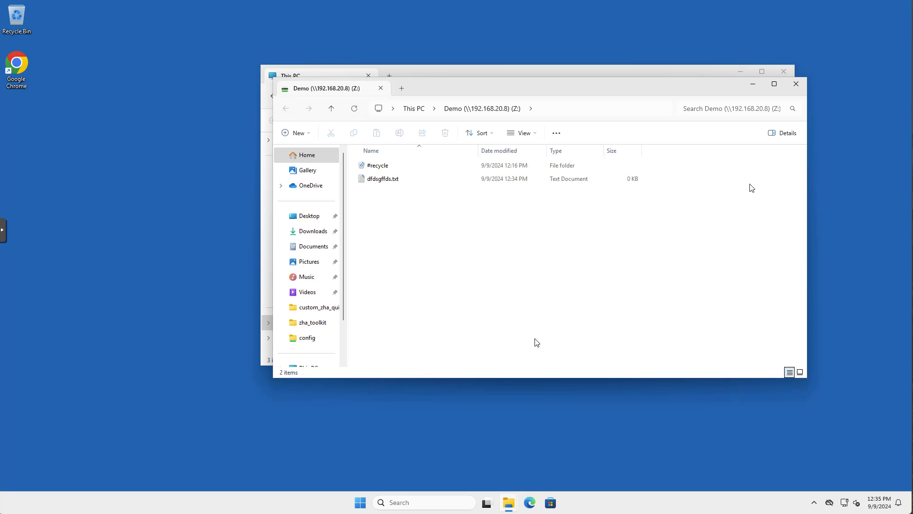
Step: Check the files on Demo (Z:), return to This PC, and disconnect the Z: drive
left_click(796, 84)
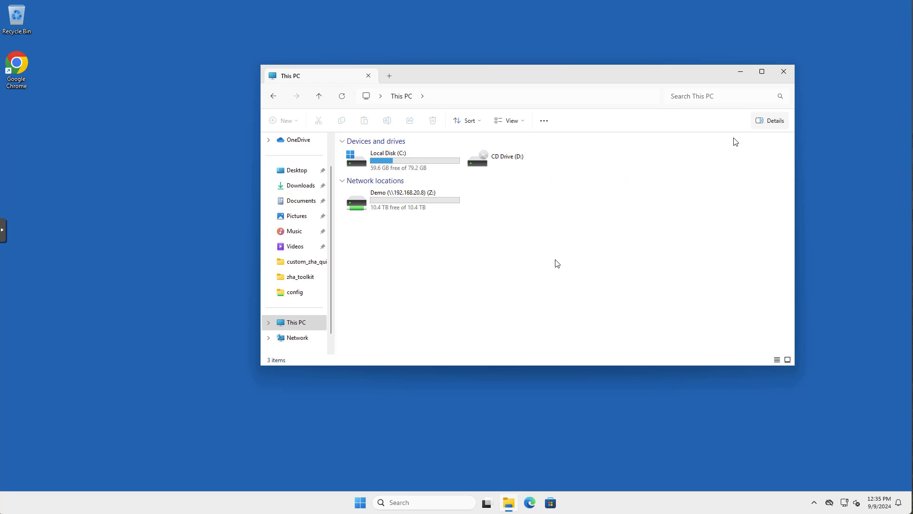
double_click(413, 208)
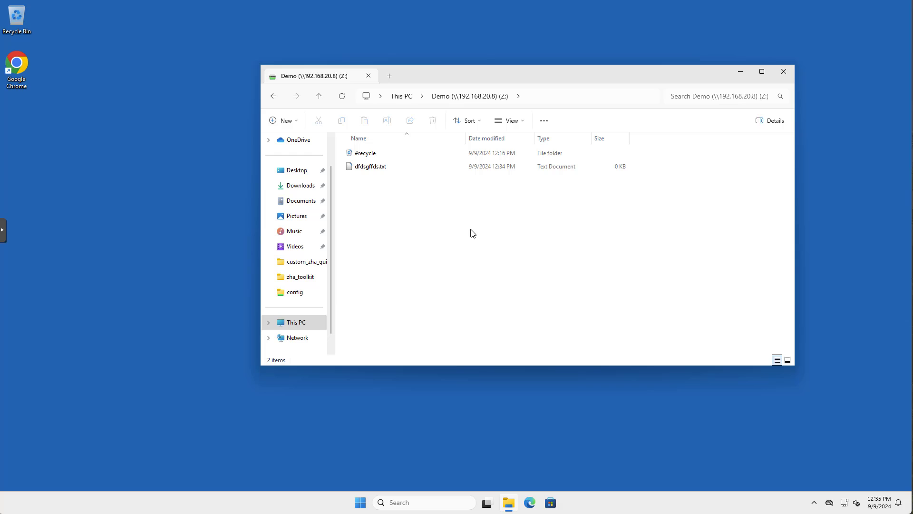
key("alt+Left")
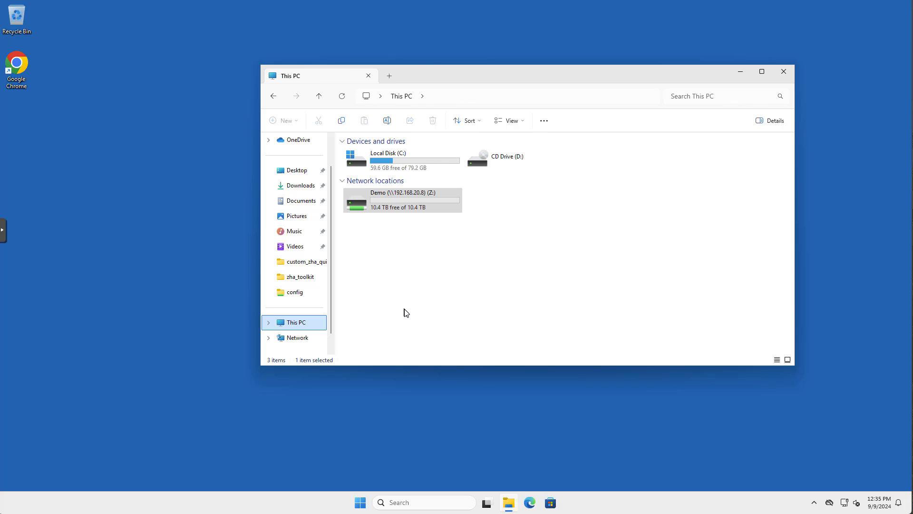
right_click(407, 209)
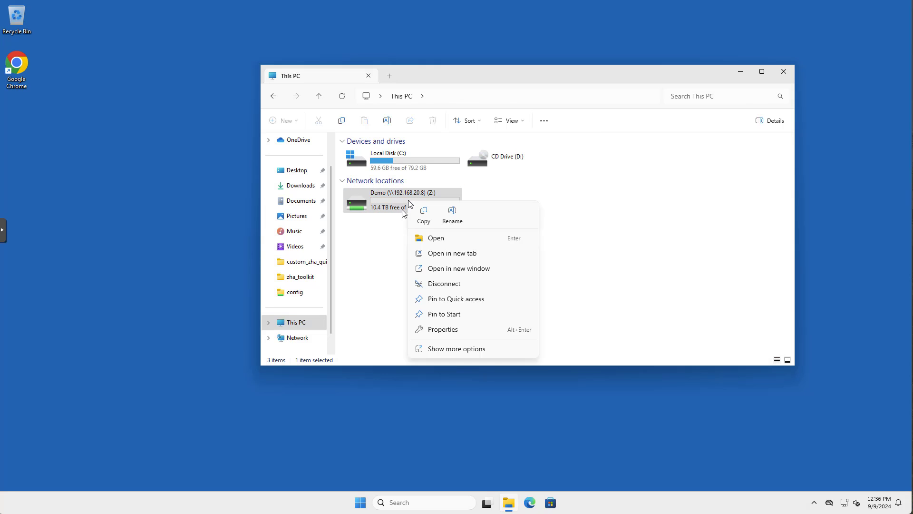
left_click(433, 284)
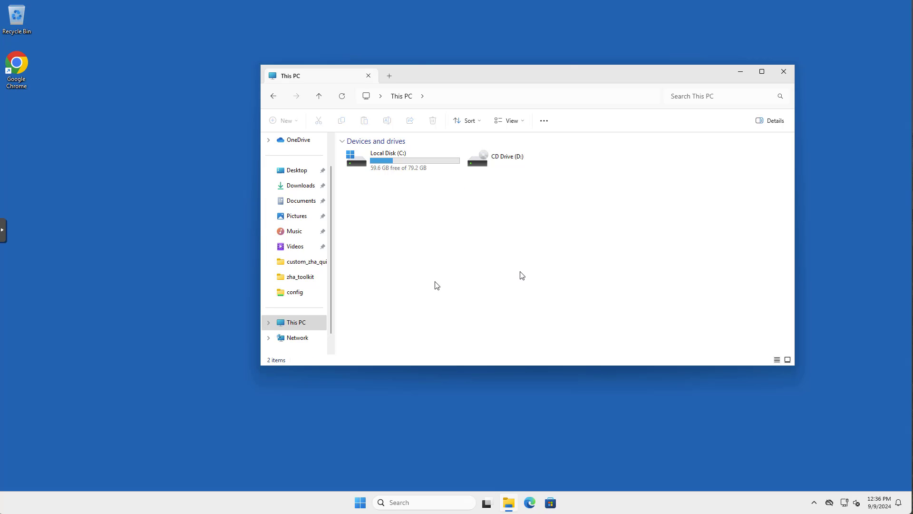
Step: Close File Explorer and open File Station in DSM to view the Demo folder
left_click(787, 77)
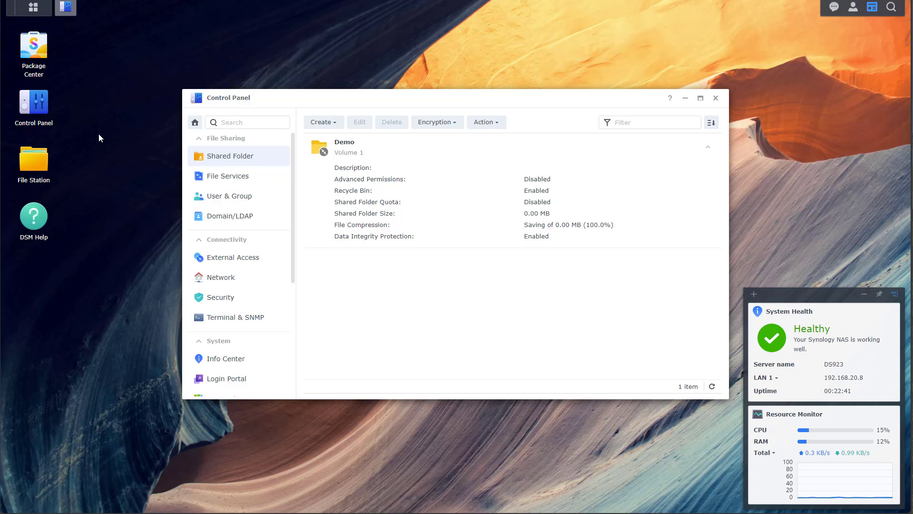
double_click(38, 163)
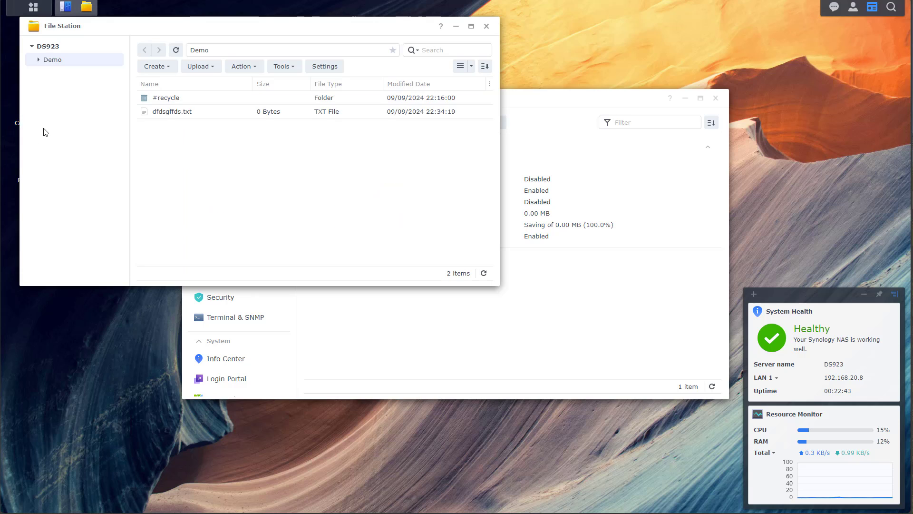